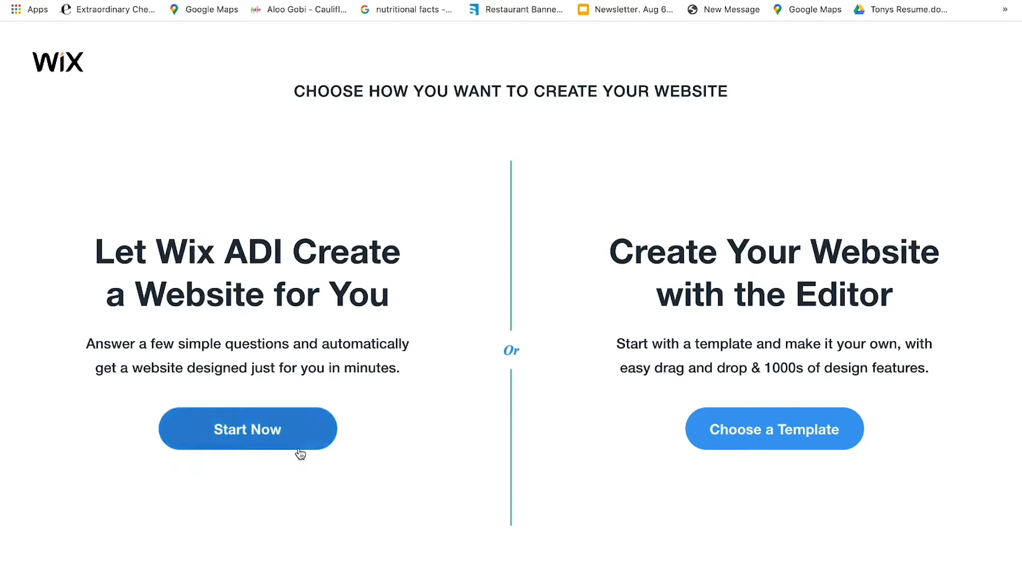
Start creating a website with Wix ADI and choose Blogger as the site type
{"action": "left_click", "coordinate": [300, 450]}
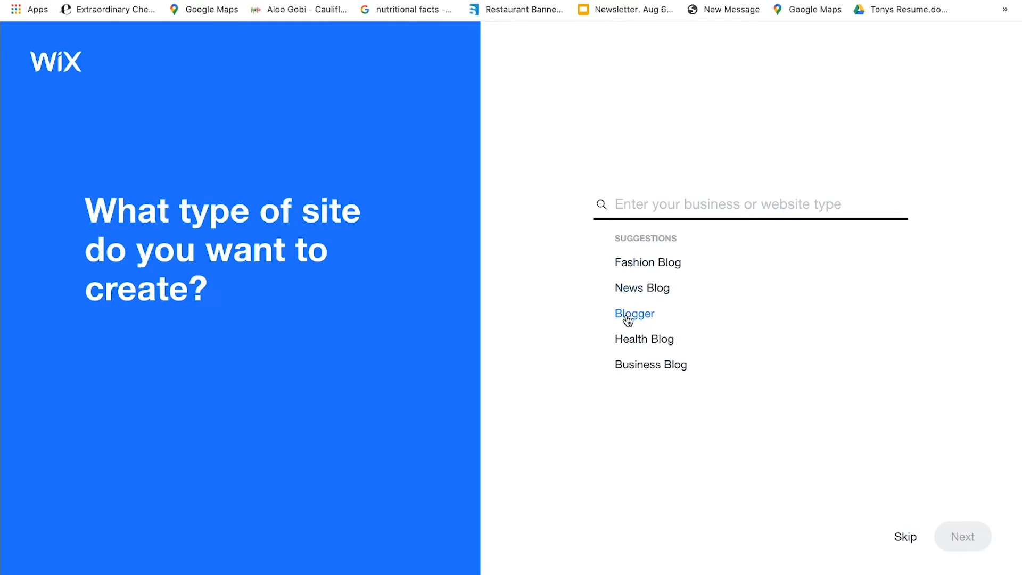
{"action": "left_click", "coordinate": [633, 314]}
{"action": "left_click", "coordinate": [983, 538]}
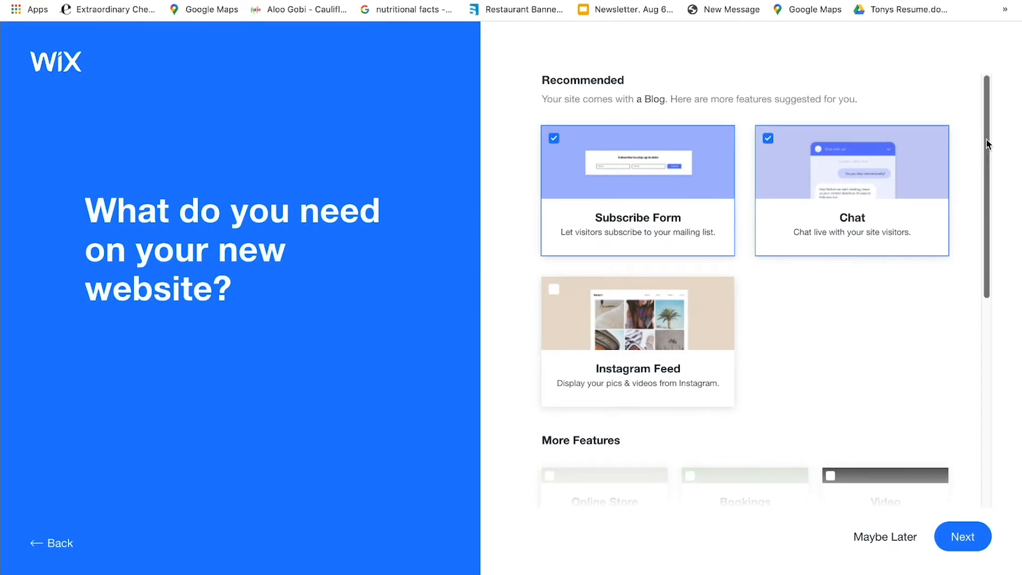
Choose the site features: add Instagram Feed and Menus, remove Subscribe Form, and keep Chat selected
{"action": "mouse_move", "coordinate": [986, 144]}
{"action": "left_mouse_down"}
{"action": "mouse_move", "coordinate": [987, 213]}
{"action": "mouse_move", "coordinate": [987, 144]}
{"action": "left_mouse_up"}
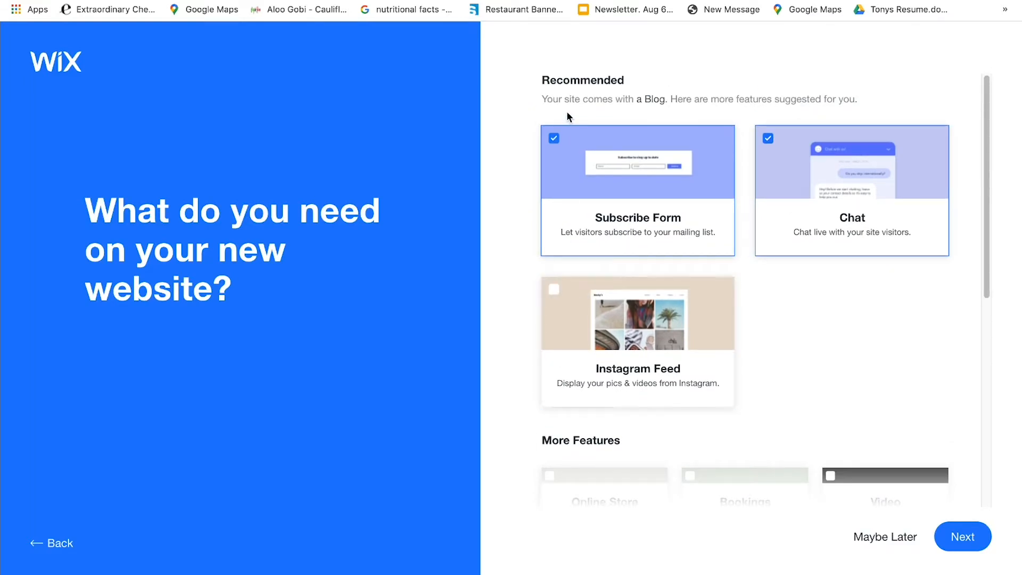
{"action": "left_click", "coordinate": [554, 292]}
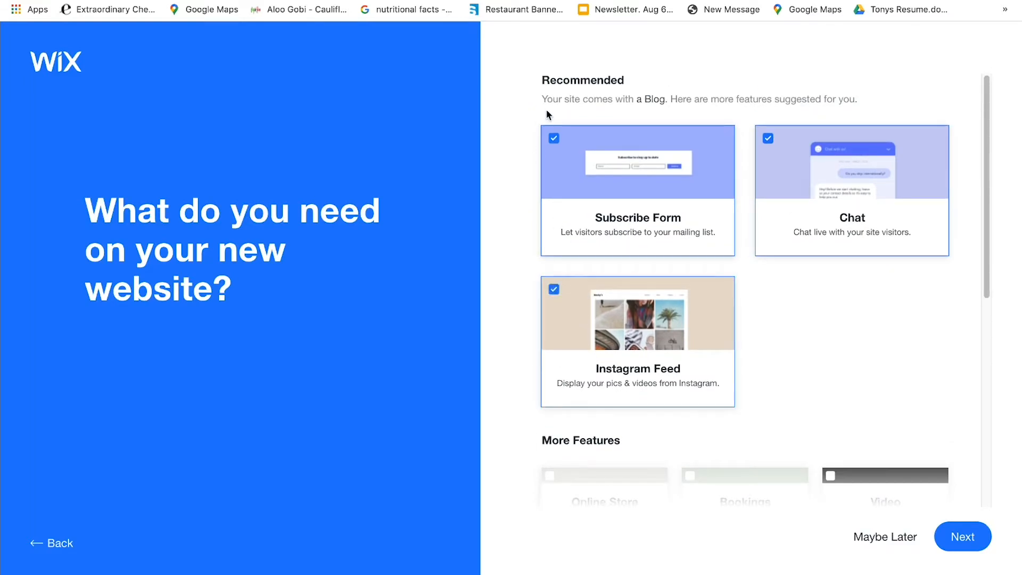
{"action": "left_click", "coordinate": [553, 138]}
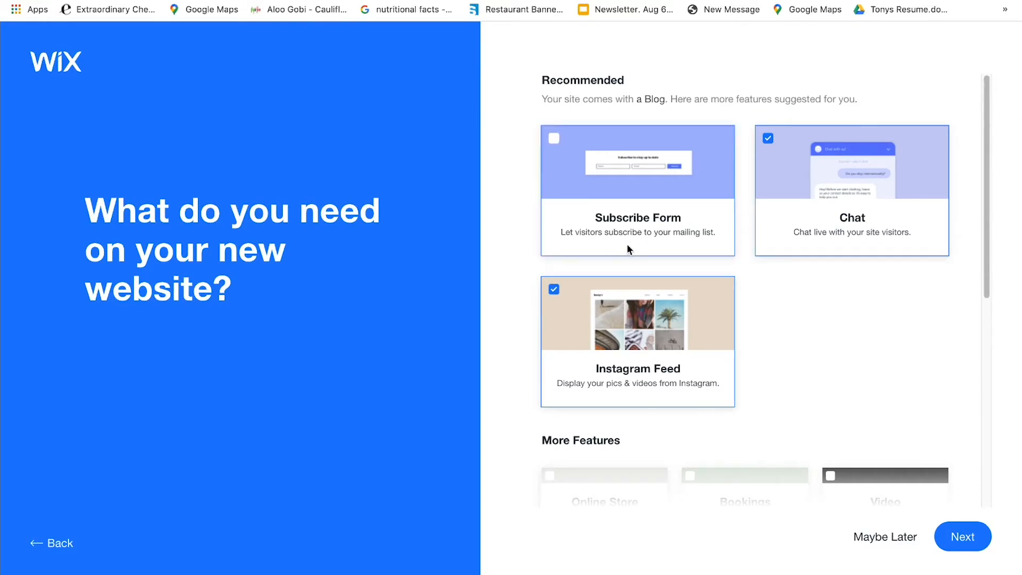
{"action": "left_click_drag", "start_coordinate": [986, 106], "coordinate": [995, 300]}
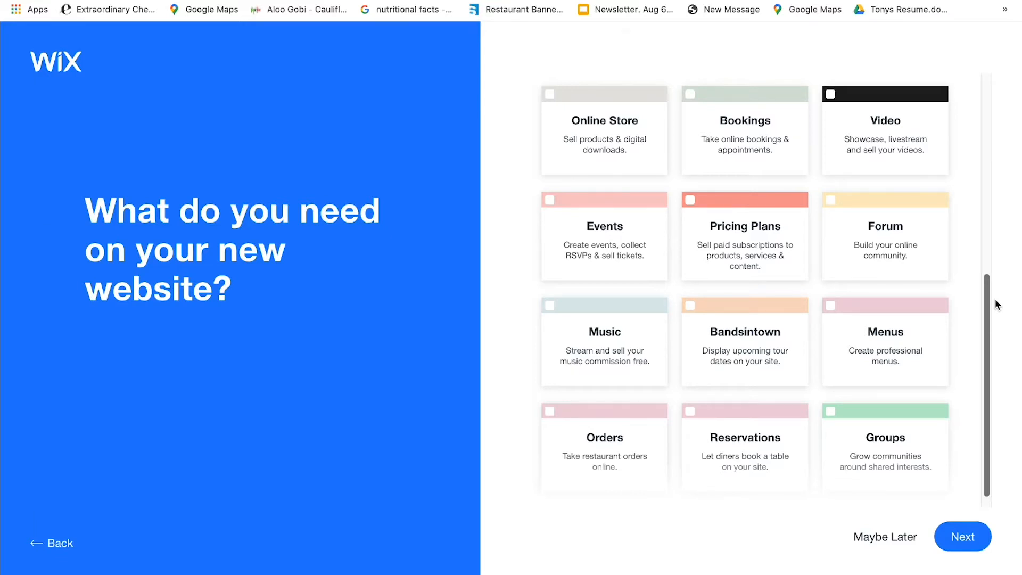
{"action": "left_click", "coordinate": [885, 341]}
{"action": "left_click", "coordinate": [962, 536]}
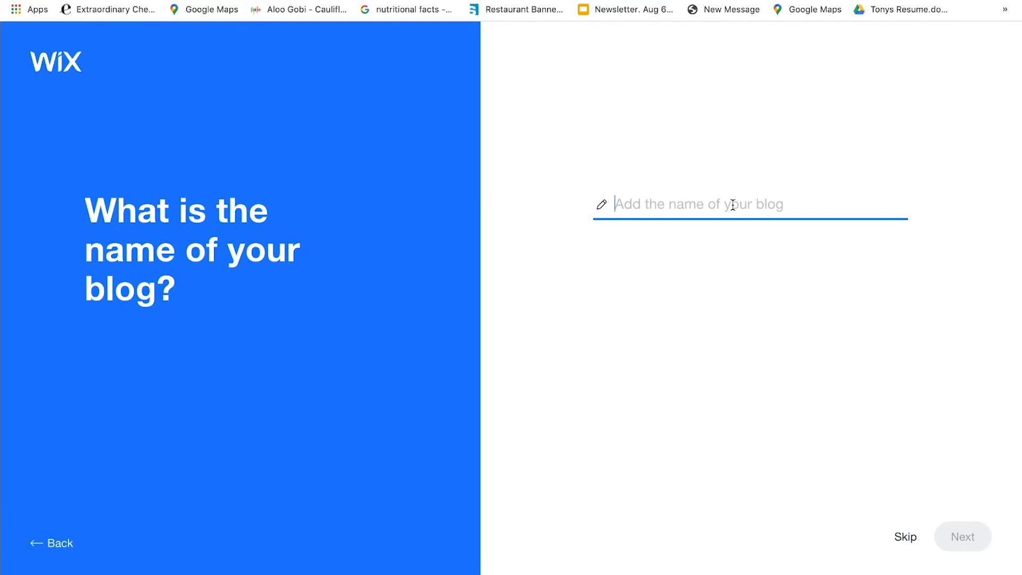
{"action": "type", "text": "Alyssa Redner"}
{"action": "left_click", "coordinate": [961, 537]}
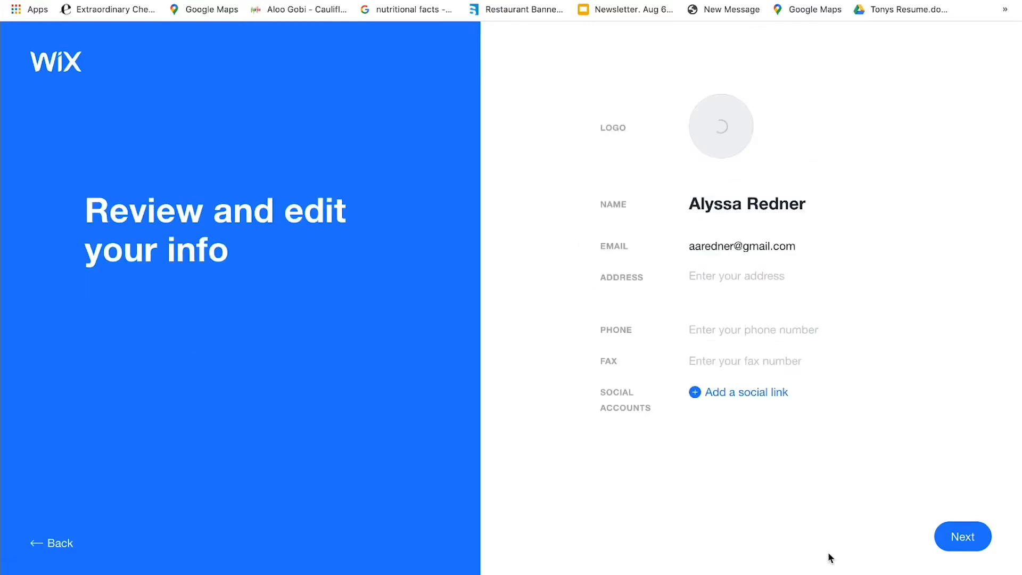
{"action": "left_click", "coordinate": [775, 396]}
{"action": "type", "text": "https://www.instagram.com/justcreating/"}
{"action": "left_click", "coordinate": [961, 520]}
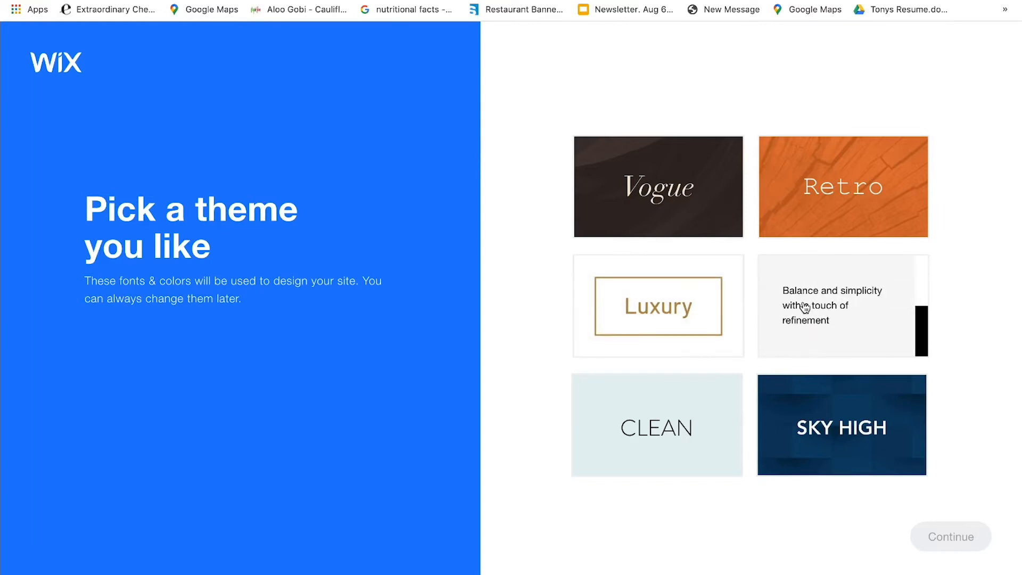
Pick the theme described as "Balance and simplicity with a touch of refinement" and use a color palette created from the logo
{"action": "left_click", "coordinate": [832, 269]}
{"action": "left_click", "coordinate": [960, 539]}
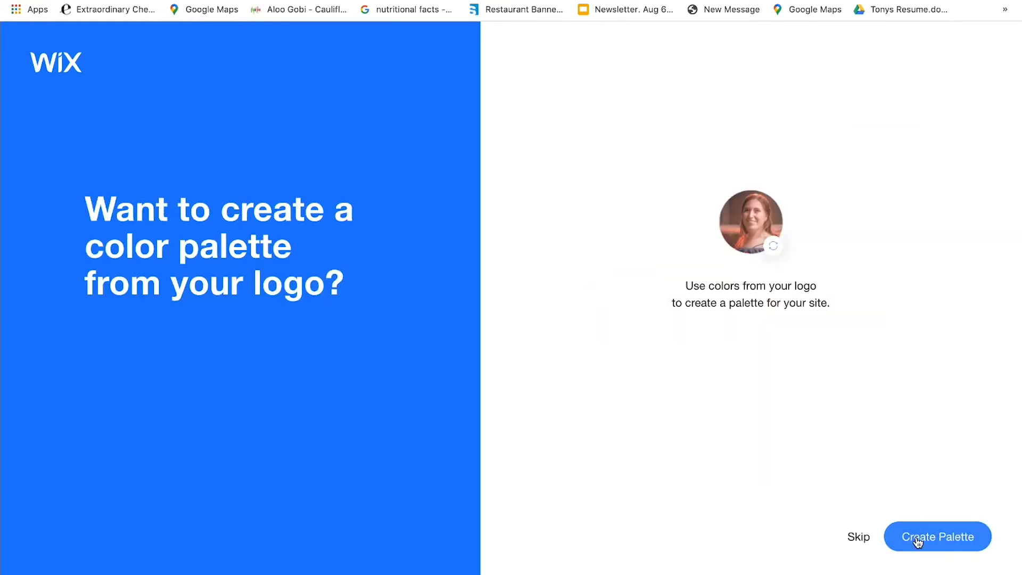
{"action": "left_click", "coordinate": [915, 540]}
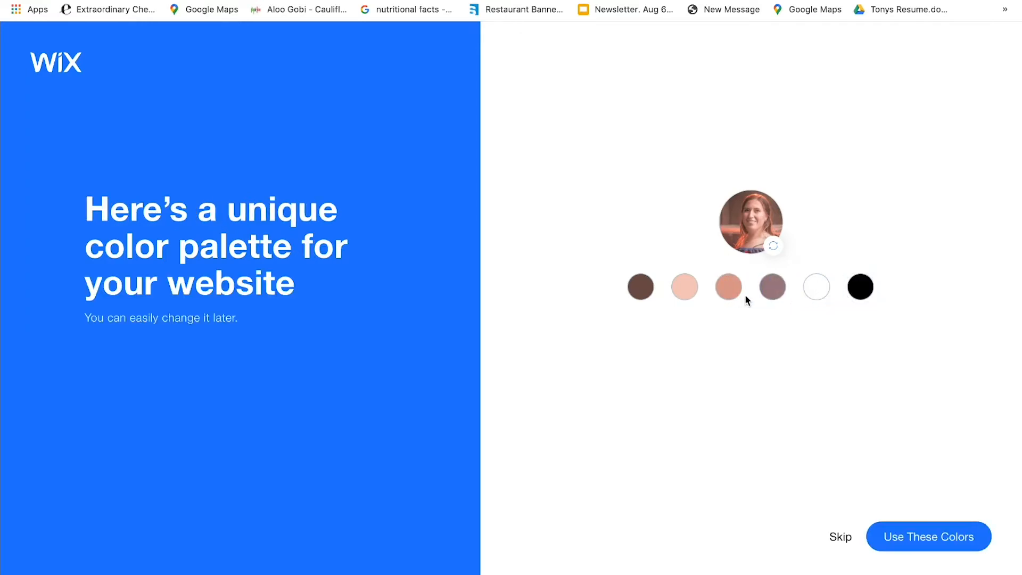
{"action": "left_click", "coordinate": [904, 542]}
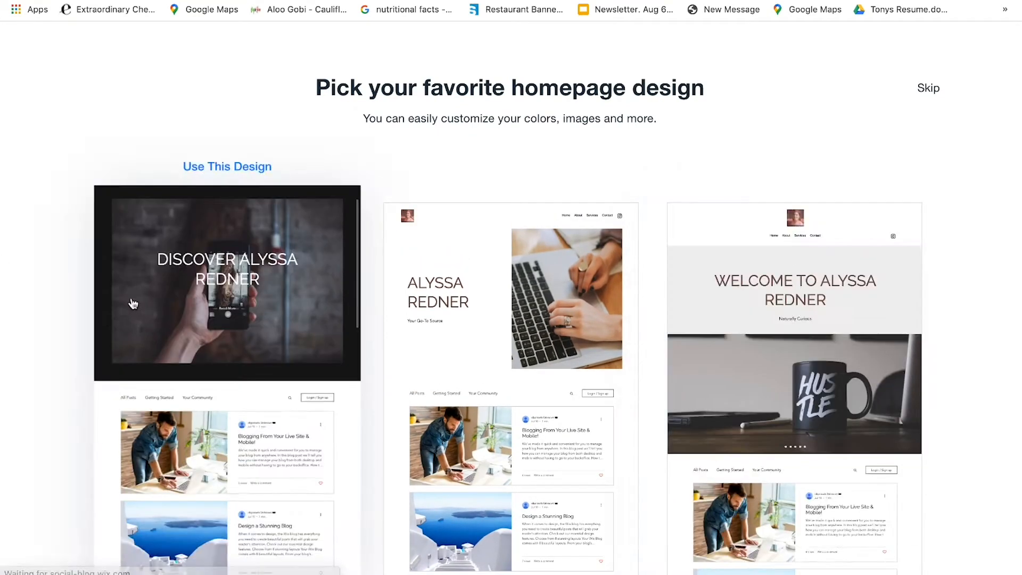
Use the dark homepage design with the framed phone photo, and add the About and Contact pages to the site for editing
{"action": "left_click", "coordinate": [130, 296]}
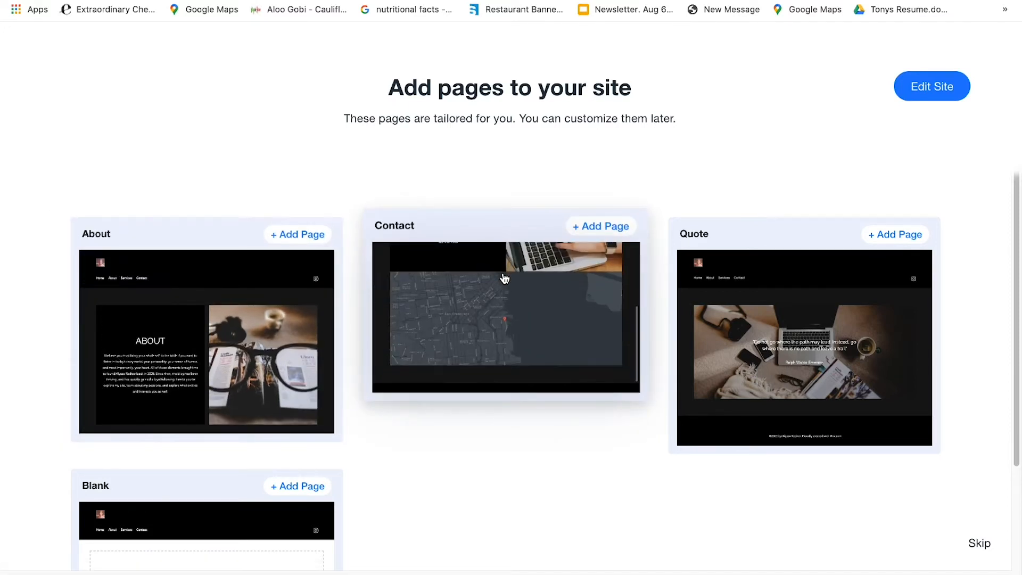
{"action": "left_click", "coordinate": [739, 289]}
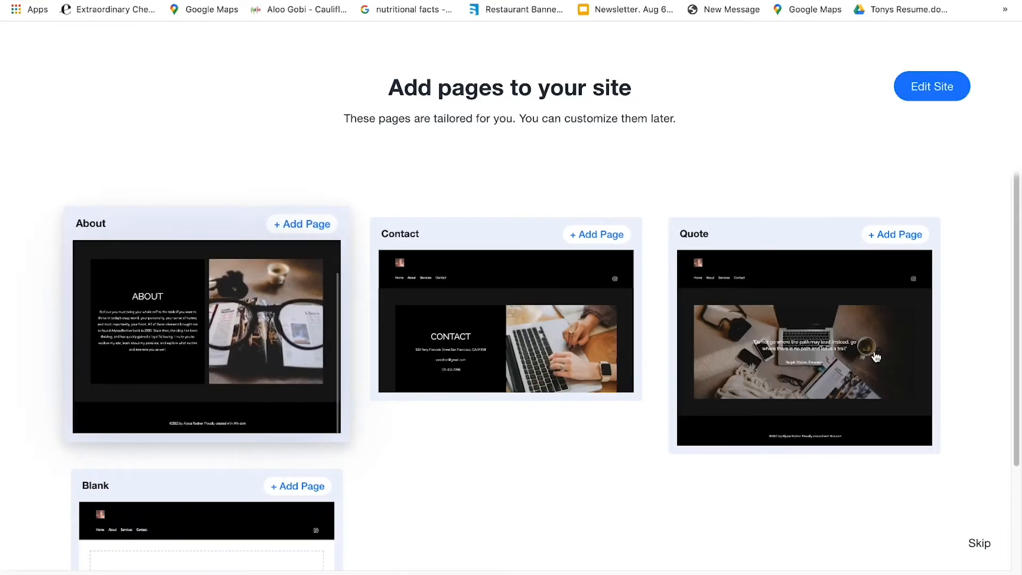
{"action": "left_click_drag", "start_coordinate": [1017, 215], "coordinate": [1004, 298]}
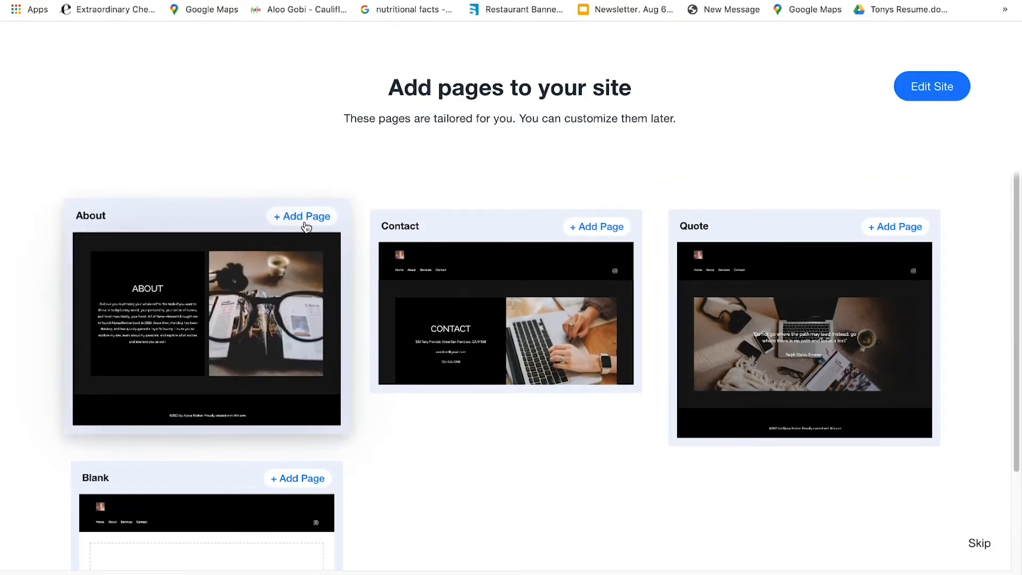
{"action": "left_click", "coordinate": [304, 223]}
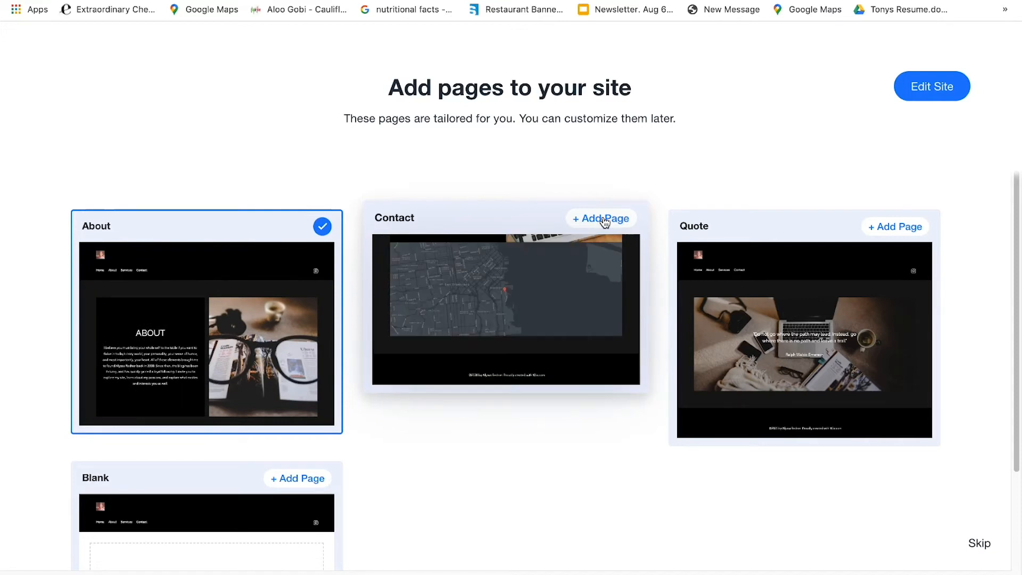
{"action": "left_click", "coordinate": [604, 219]}
{"action": "left_click", "coordinate": [922, 88]}
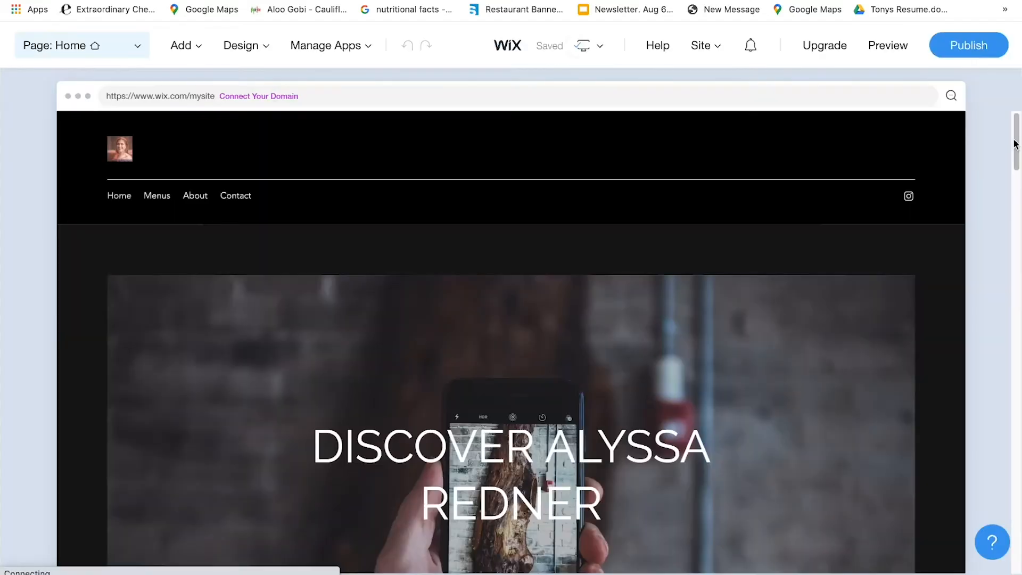
Open the homepage header for editing and show the business name and tagline in it
{"action": "scroll", "coordinate": [1018, 281], "scroll_direction": "down", "scroll_amount": 10}
{"action": "scroll", "coordinate": [1018, 281], "scroll_direction": "down", "scroll_amount": 15}
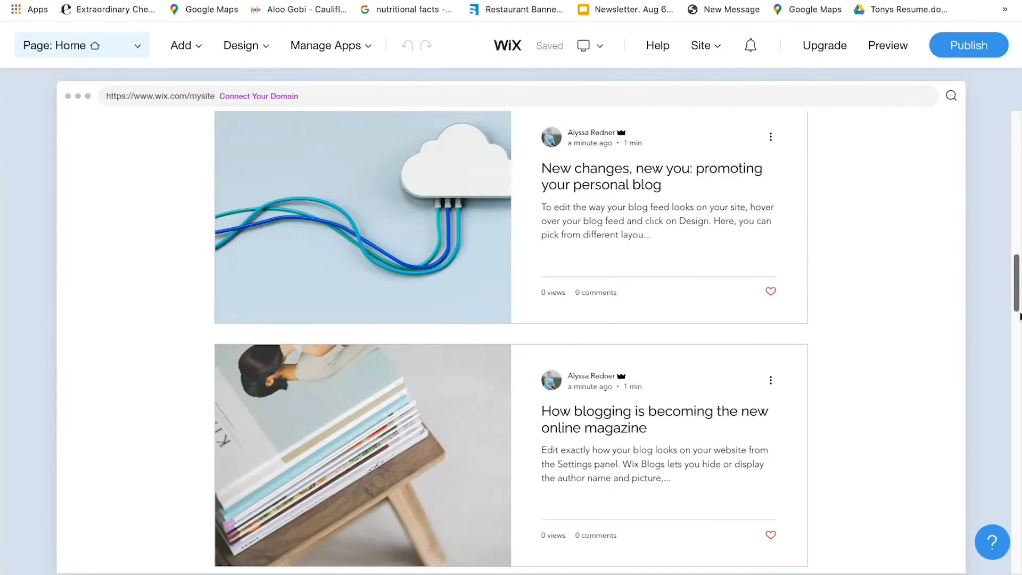
{"action": "scroll", "coordinate": [1018, 451], "scroll_direction": "down", "scroll_amount": 8}
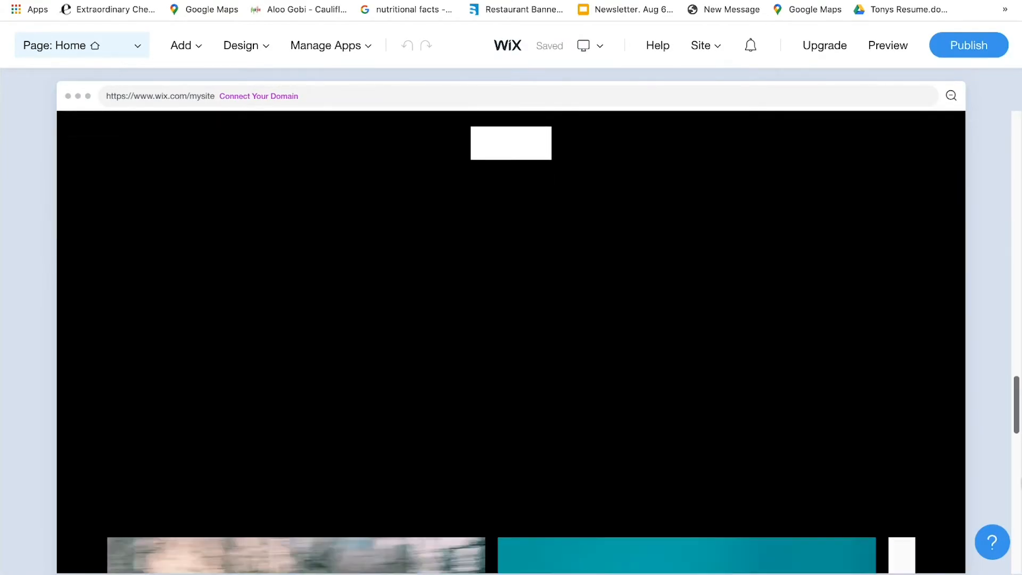
{"action": "left_click_drag", "start_coordinate": [1017, 451], "coordinate": [983, 128]}
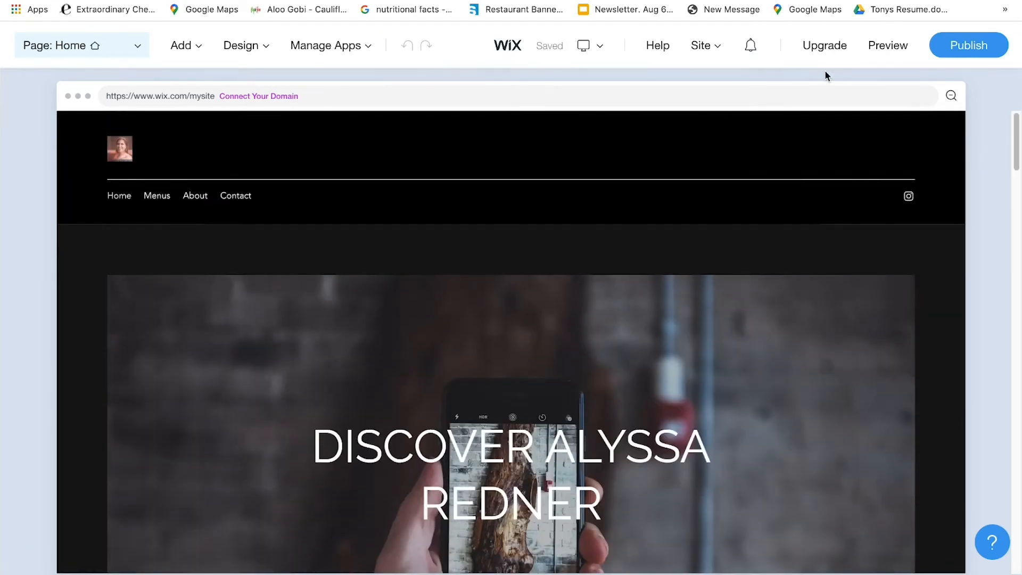
{"action": "mouse_move", "coordinate": [98, 143]}
{"action": "left_click", "coordinate": [97, 139]}
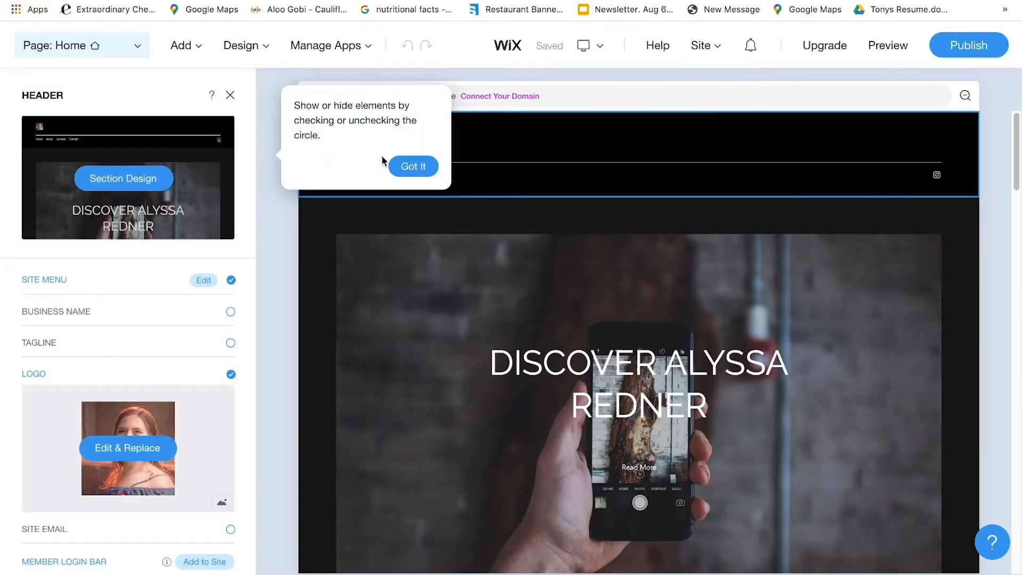
{"action": "left_click", "coordinate": [407, 166]}
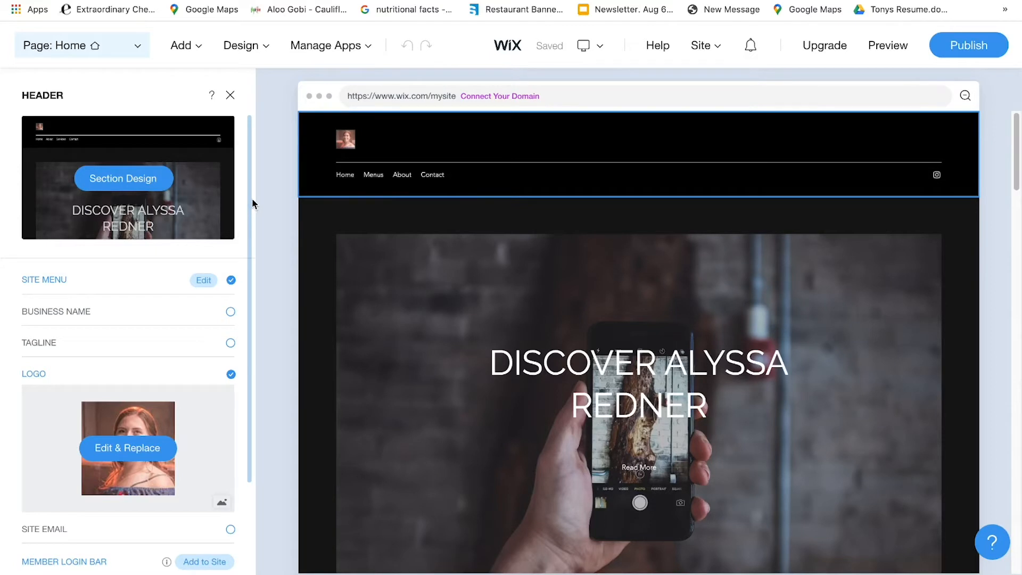
{"action": "left_click_drag", "start_coordinate": [250, 205], "coordinate": [238, 112]}
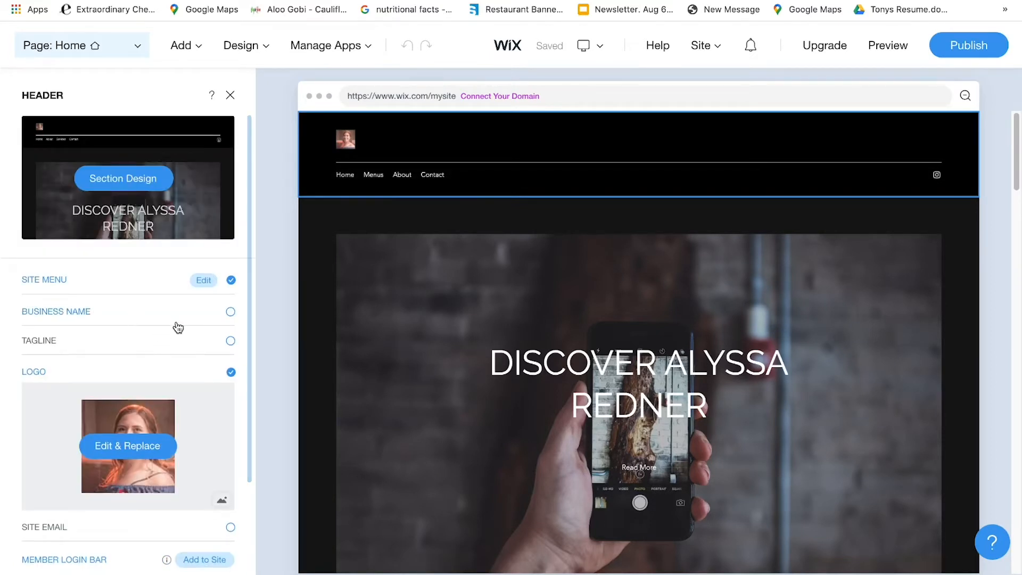
{"action": "left_click", "coordinate": [231, 311]}
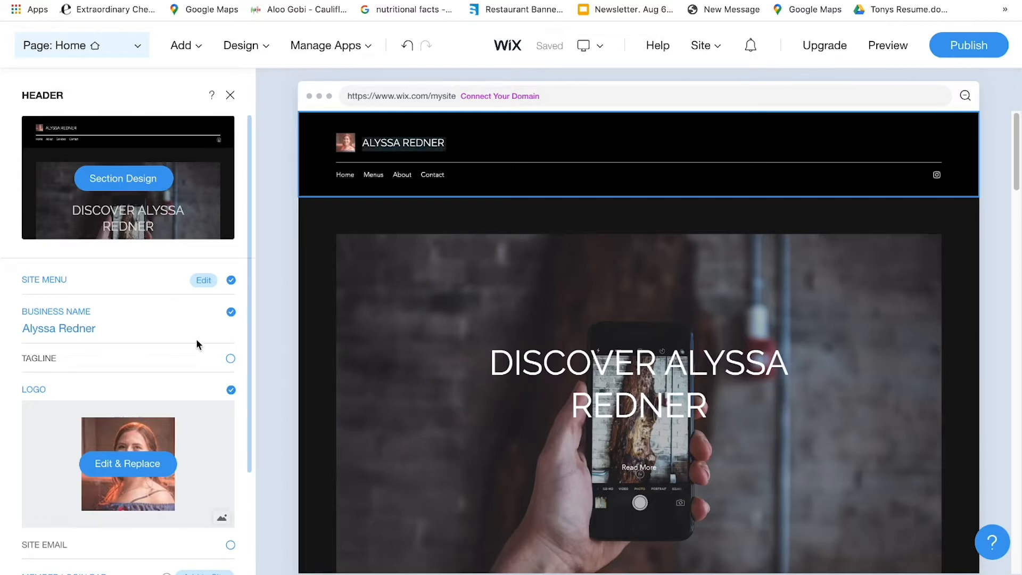
{"action": "left_click", "coordinate": [229, 360]}
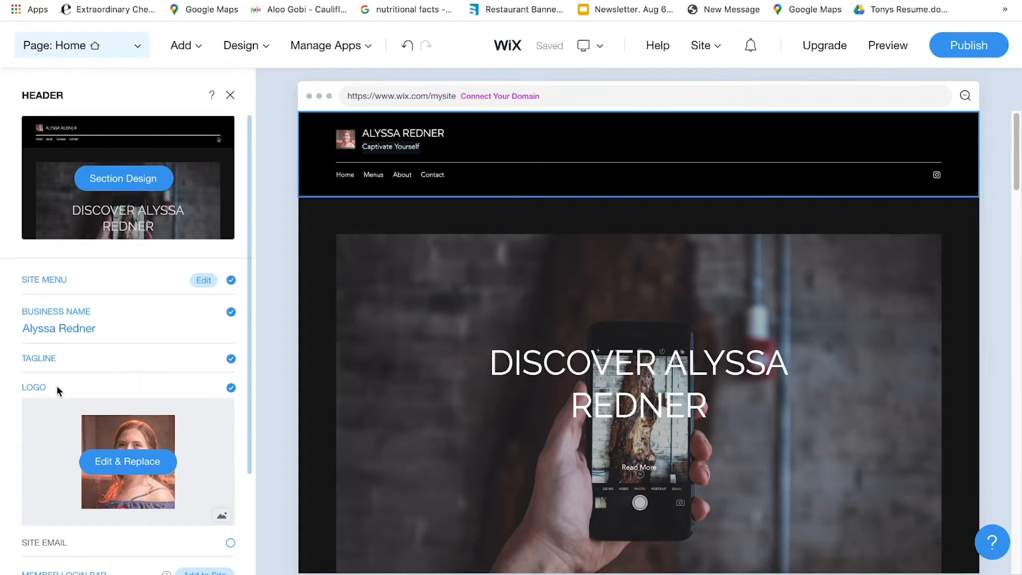
Change the header tagline to "Just Creating to Make a Difference" and show the site email in the header
{"action": "left_click", "coordinate": [114, 374]}
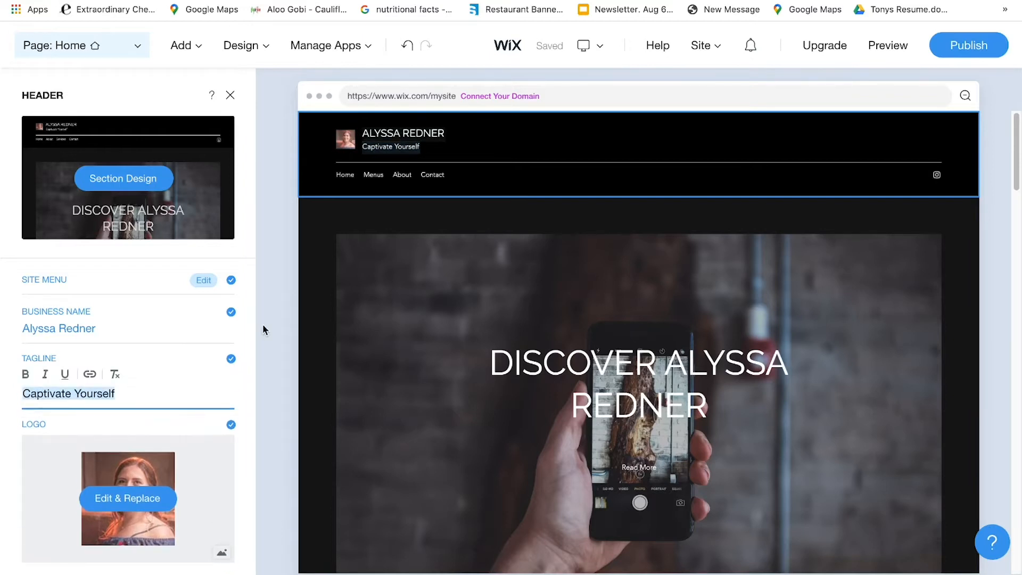
{"action": "type", "text": "Just c"}
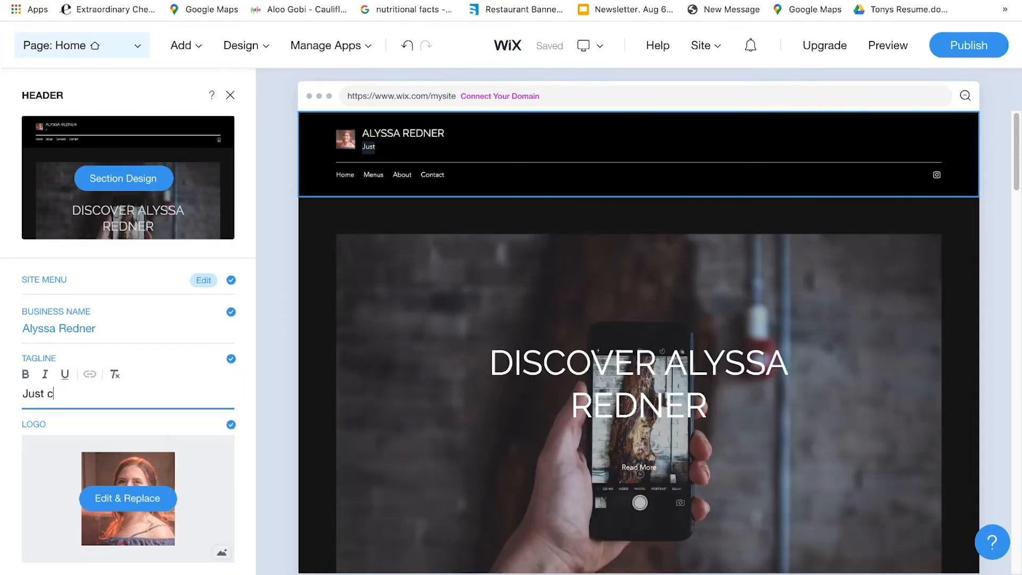
{"action": "key", "text": "BackSpace"}
{"action": "type", "text": "Creating"}
{"action": "key", "text": "BackSpace"}
{"action": "key", "text": "BackSpace"}
{"action": "key", "text": "BackSpace"}
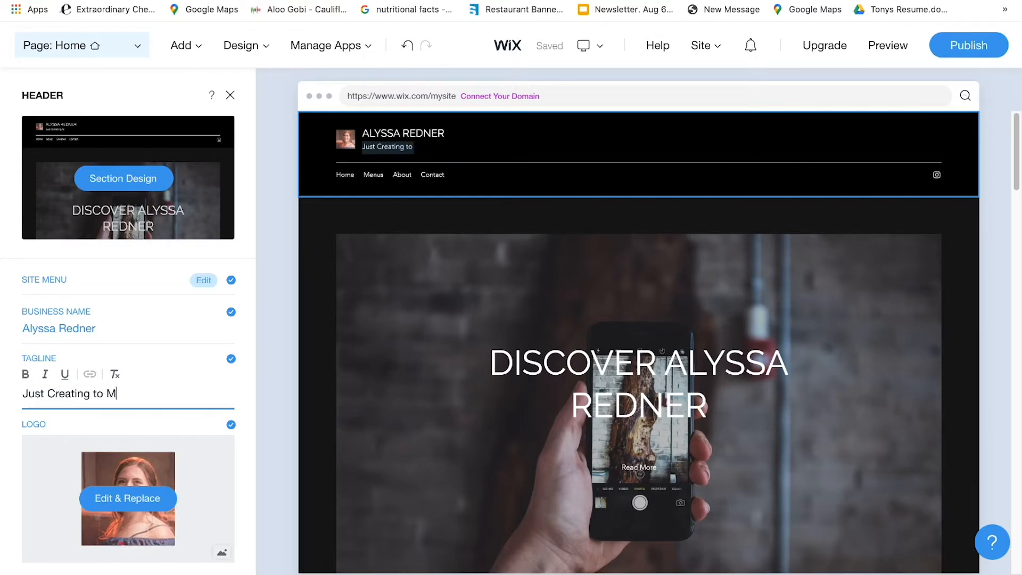
{"action": "type", "text": "Make a Difference"}
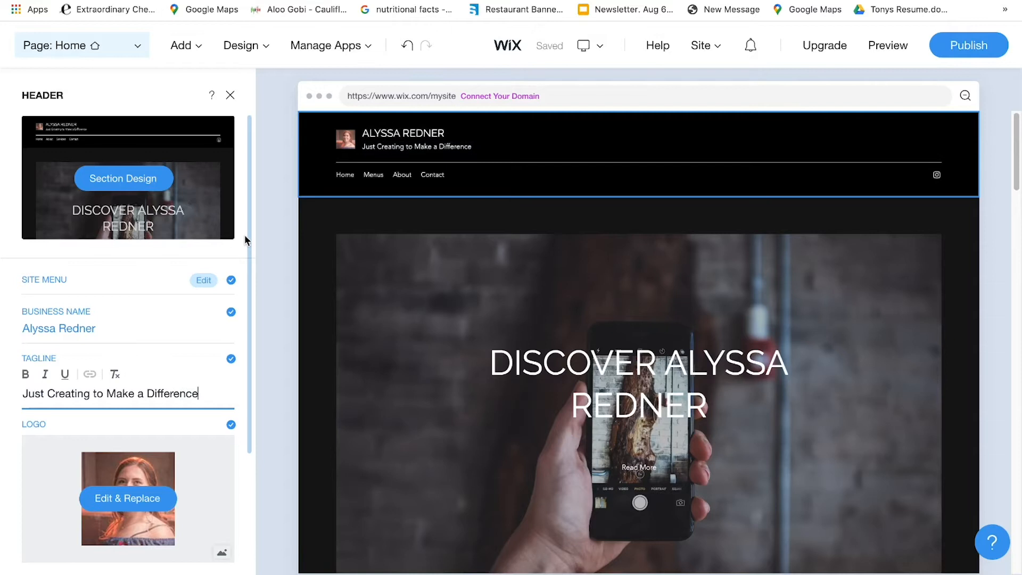
{"action": "scroll", "coordinate": [251, 240], "scroll_direction": "down", "scroll_amount": 3}
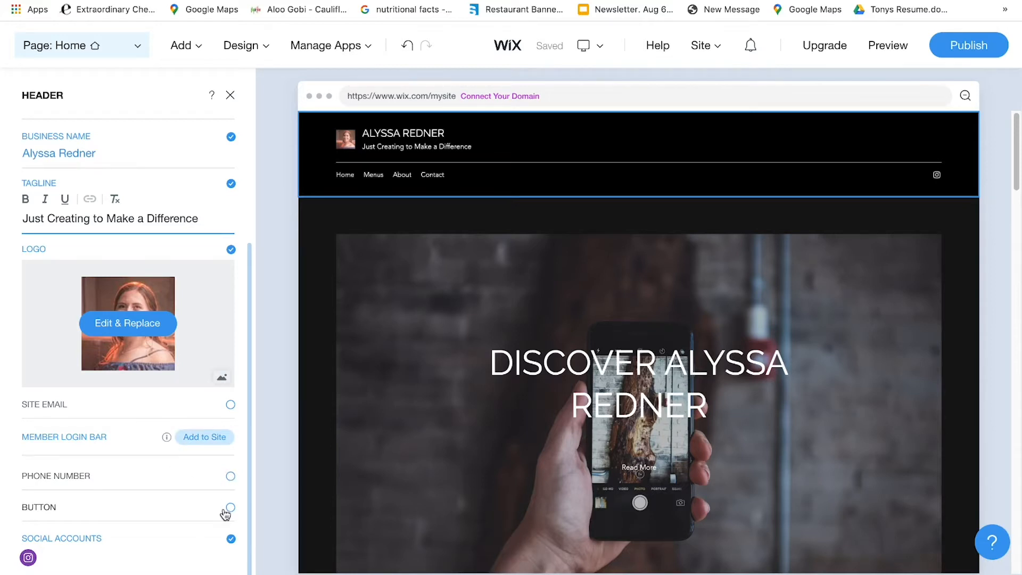
{"action": "left_click", "coordinate": [230, 404]}
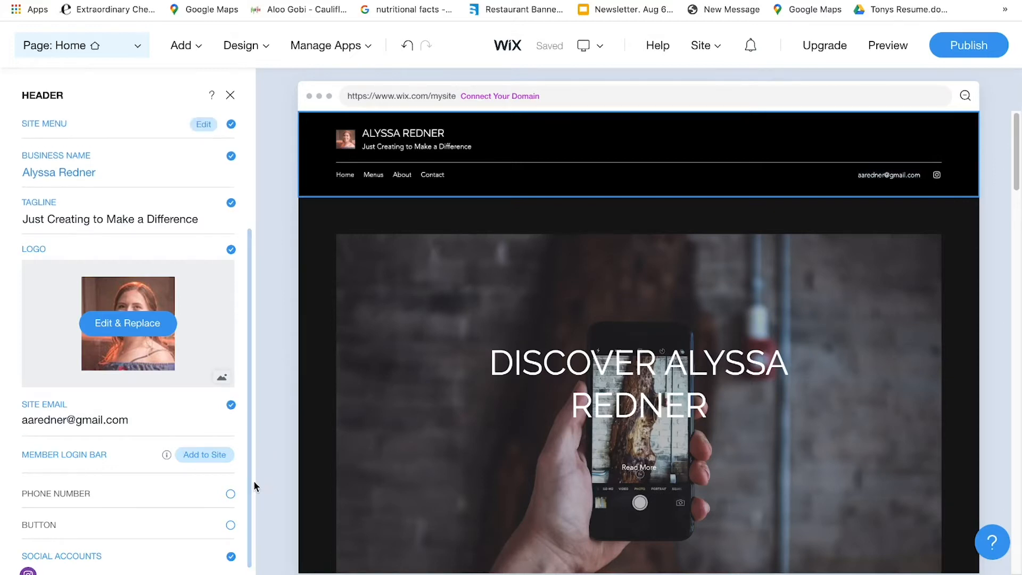
Hide the Menus item from the site menu and return to the header settings
{"action": "scroll", "coordinate": [251, 469], "scroll_direction": "up", "scroll_amount": 3}
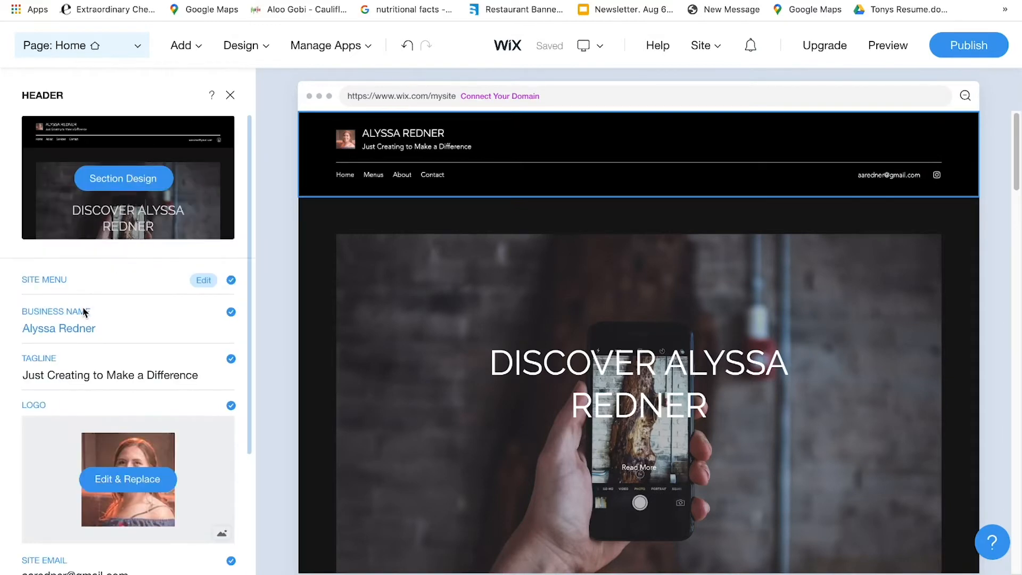
{"action": "left_click", "coordinate": [208, 289]}
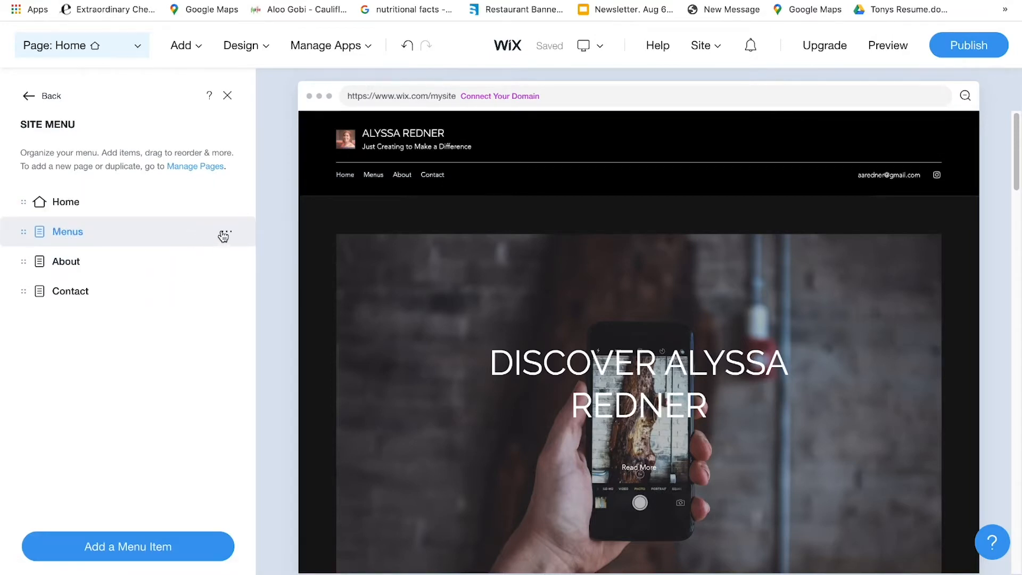
{"action": "left_click", "coordinate": [227, 234]}
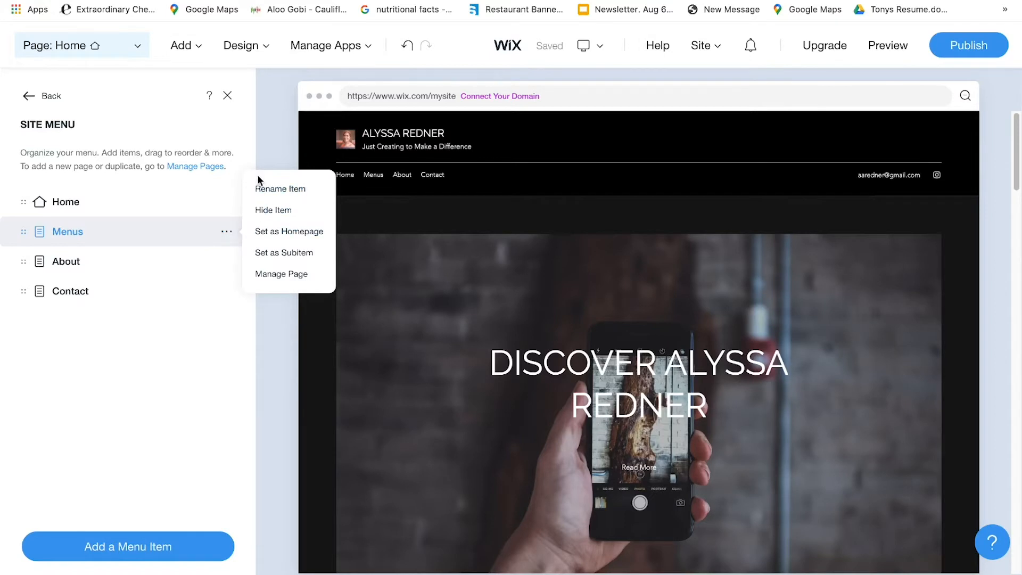
{"action": "left_click", "coordinate": [81, 237]}
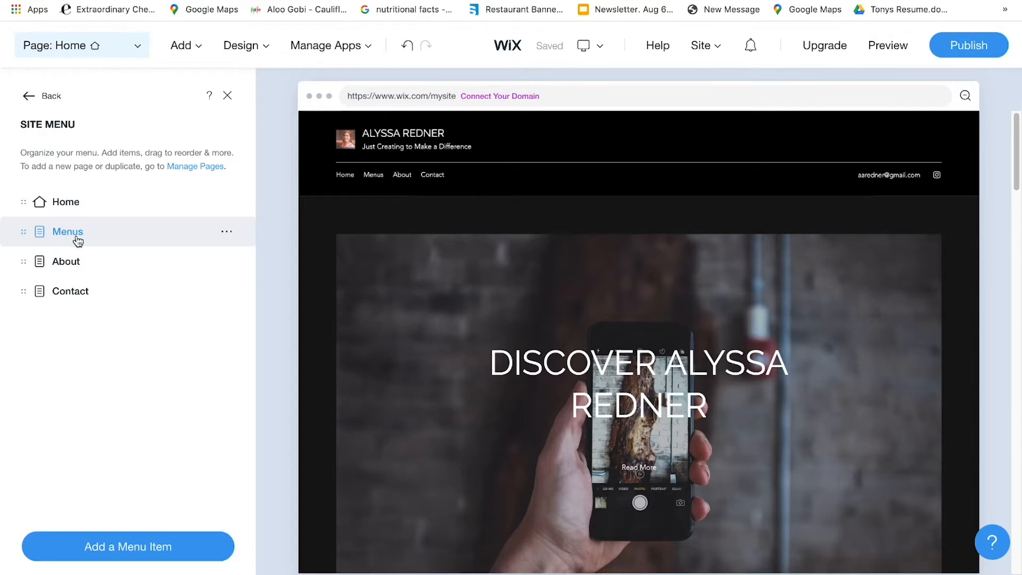
{"action": "left_click", "coordinate": [226, 233]}
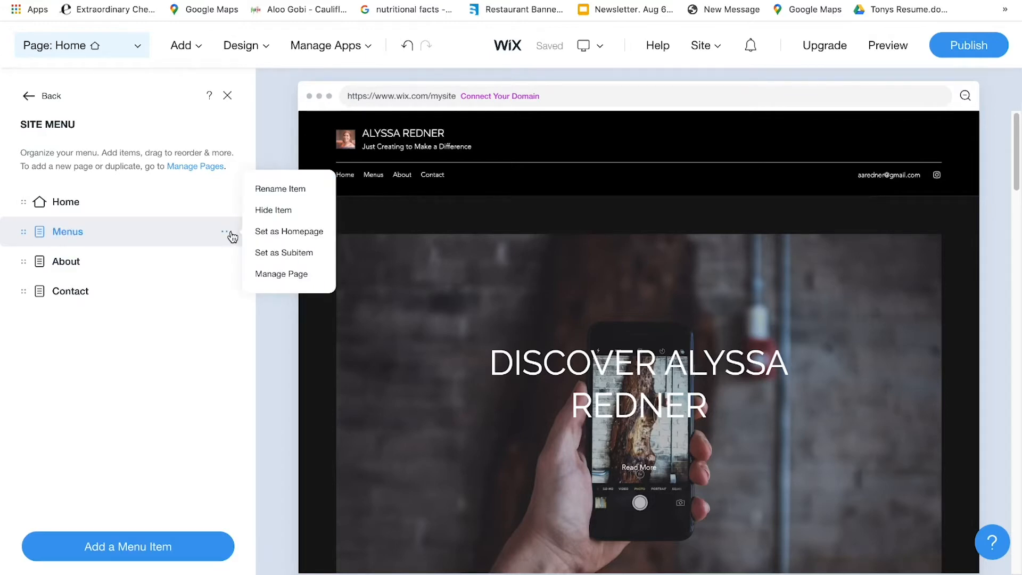
{"action": "left_click", "coordinate": [273, 210]}
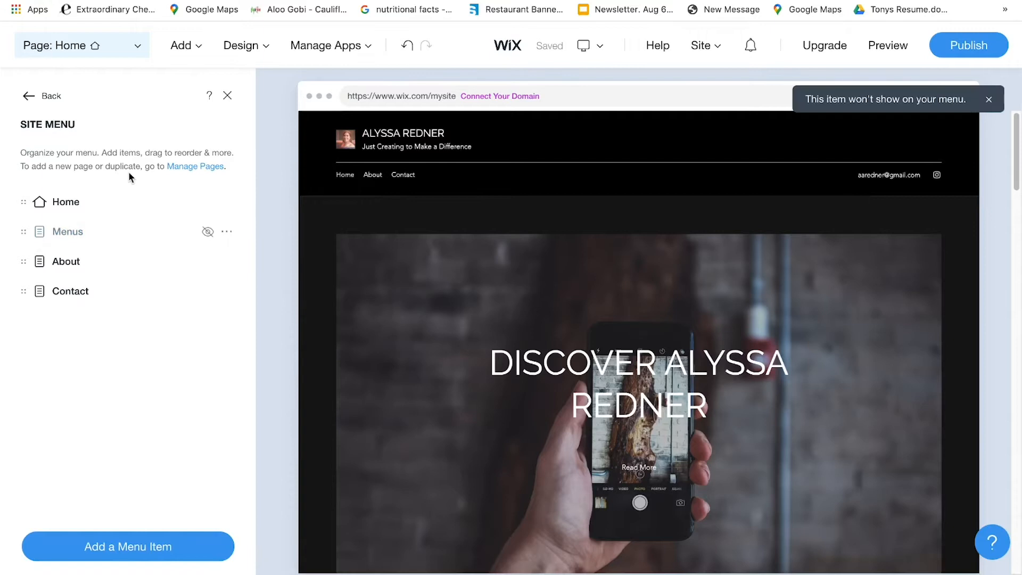
{"action": "left_click", "coordinate": [31, 98]}
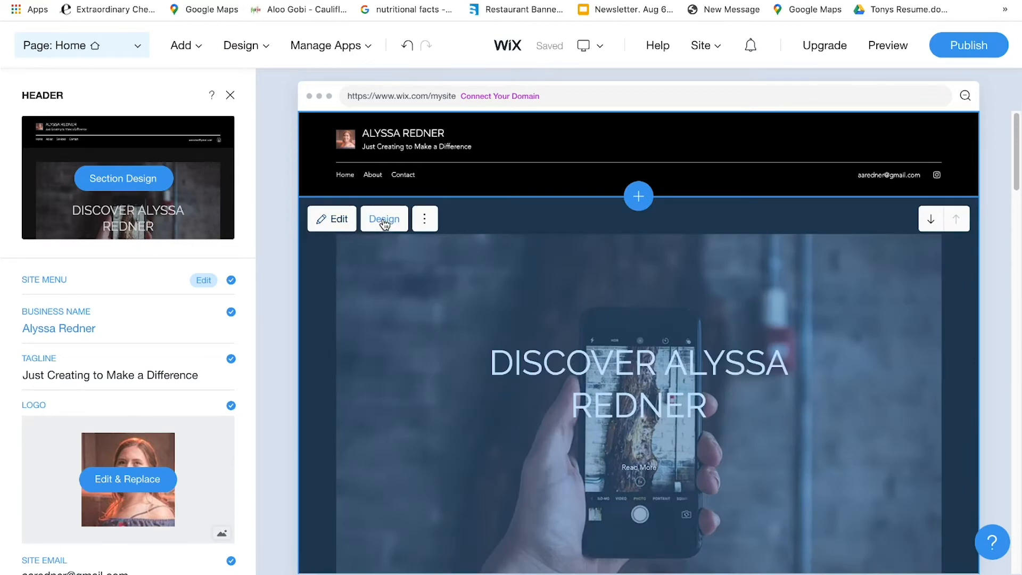
Change the welcome section's design to the recommended layout with a full-width phone photo behind a centered three-line title
{"action": "left_click", "coordinate": [424, 219]}
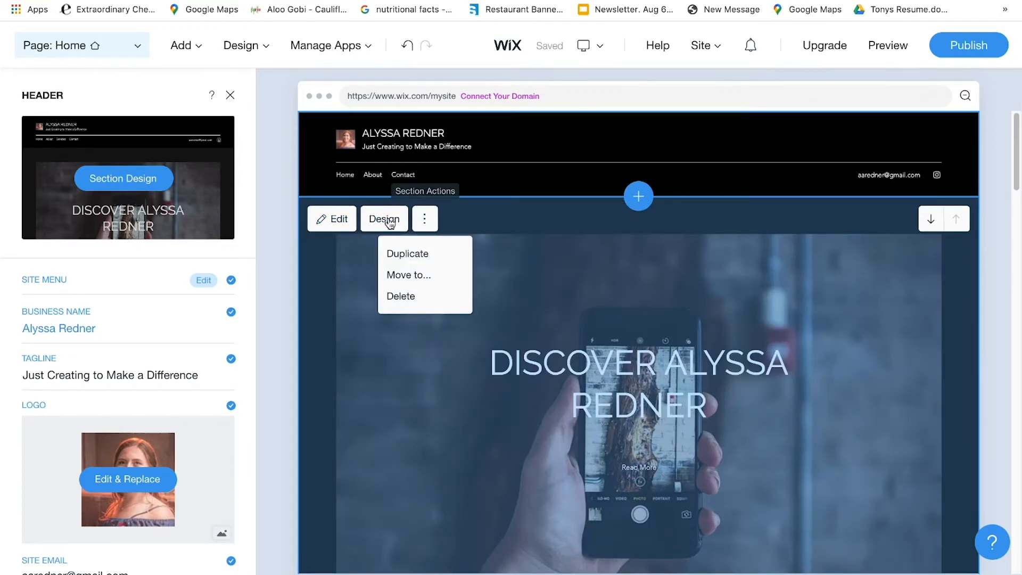
{"action": "left_click", "coordinate": [381, 223]}
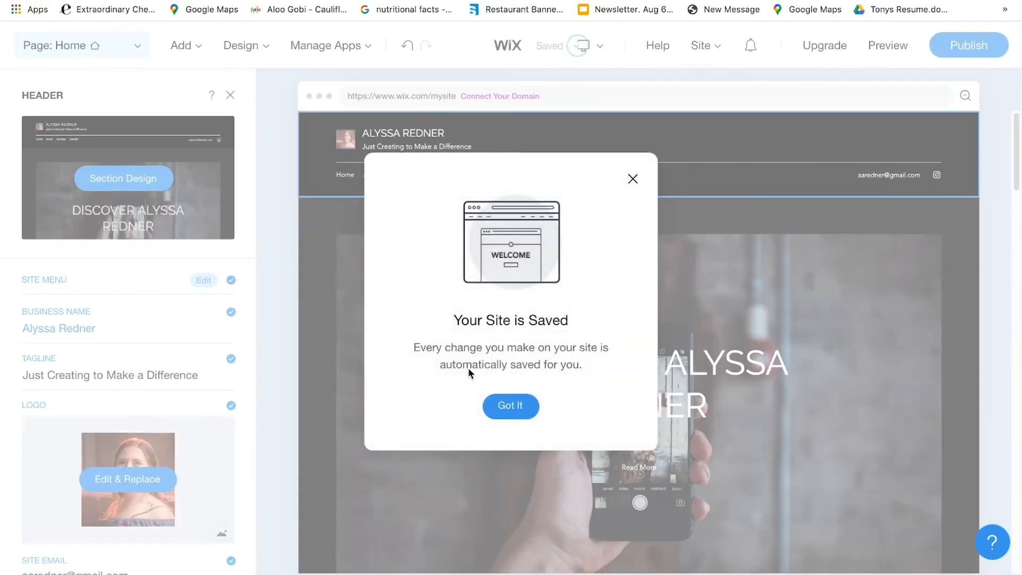
{"action": "left_click", "coordinate": [508, 410]}
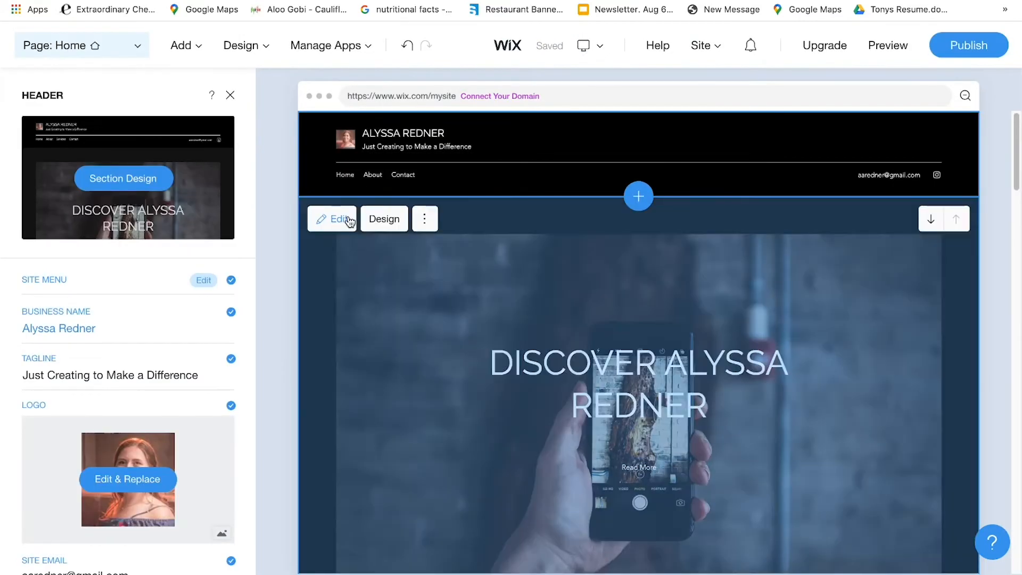
{"action": "left_click", "coordinate": [419, 223]}
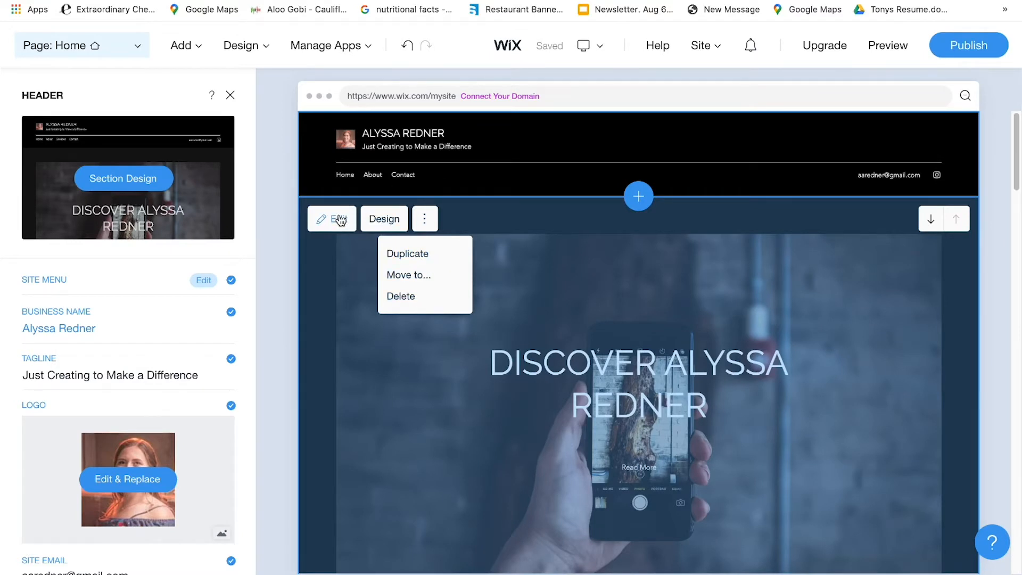
{"action": "left_click", "coordinate": [383, 223]}
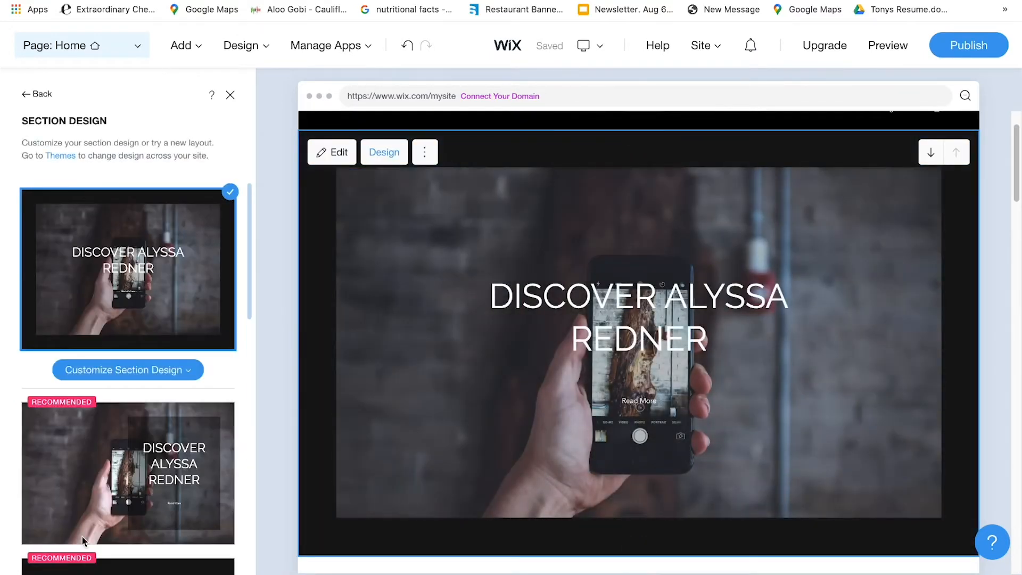
{"action": "mouse_move", "coordinate": [83, 539]}
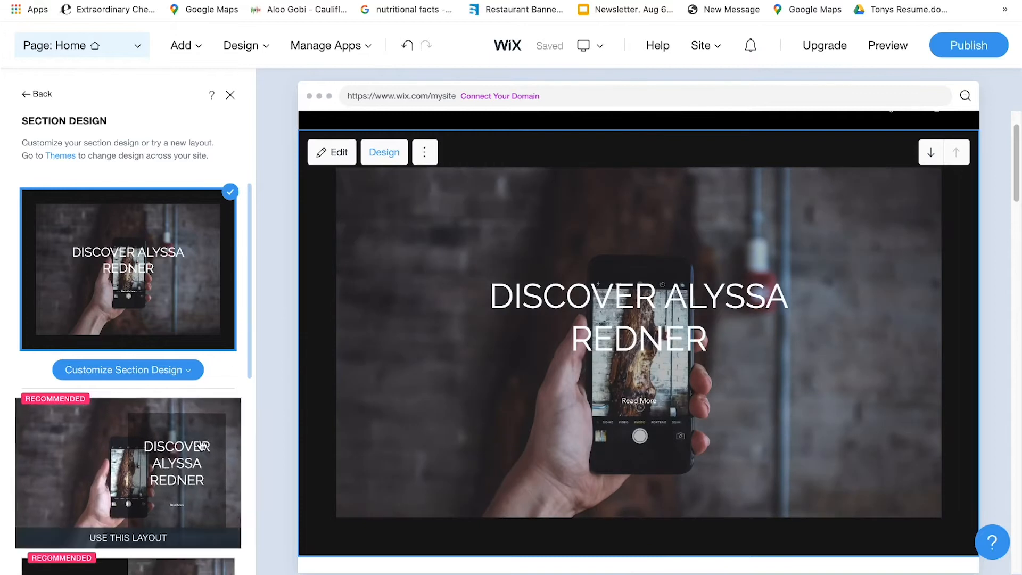
{"action": "left_click_drag", "start_coordinate": [249, 368], "coordinate": [246, 549]}
{"action": "scroll", "coordinate": [244, 538], "scroll_direction": "down", "scroll_amount": 5}
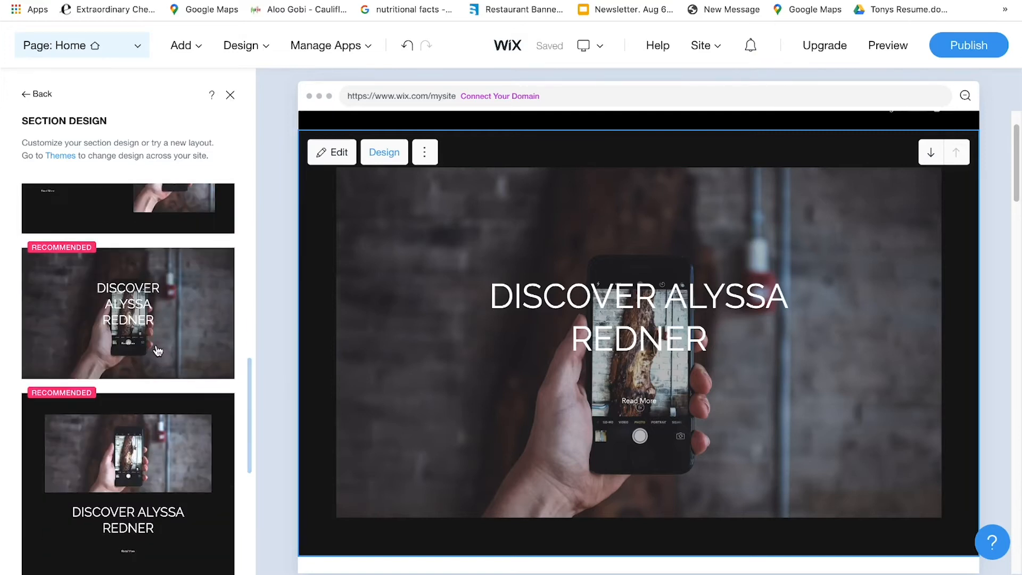
{"action": "mouse_move", "coordinate": [145, 323]}
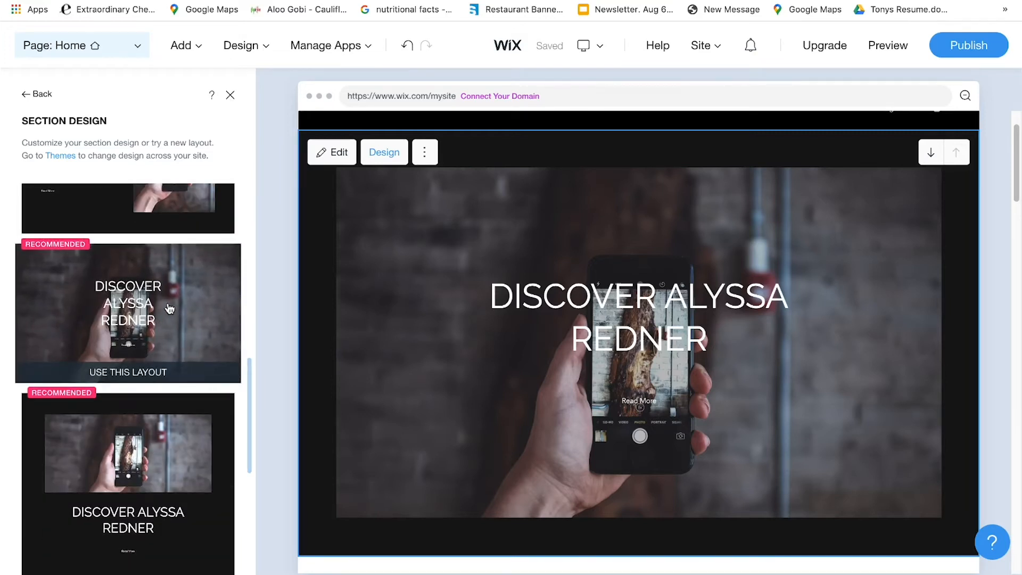
{"action": "left_click", "coordinate": [169, 309]}
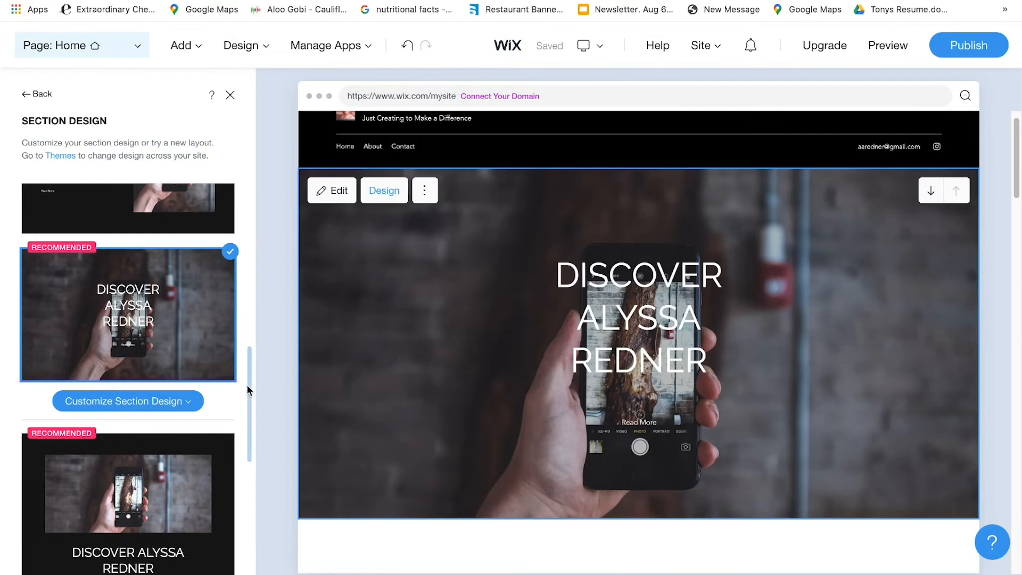
Open the welcome section's media settings and start replacing its background image
{"action": "left_click_drag", "start_coordinate": [250, 383], "coordinate": [235, 215]}
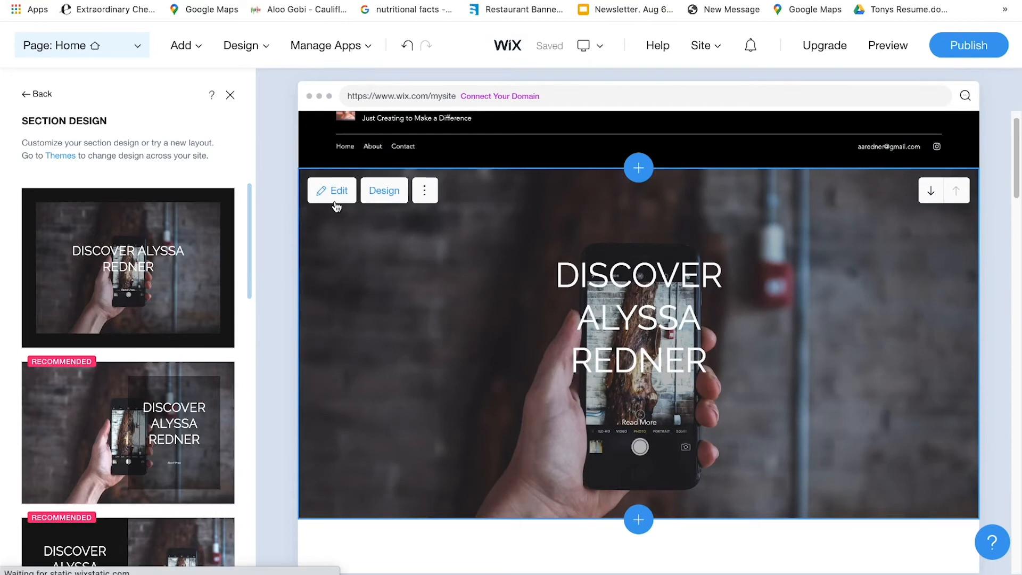
{"action": "left_click", "coordinate": [336, 205]}
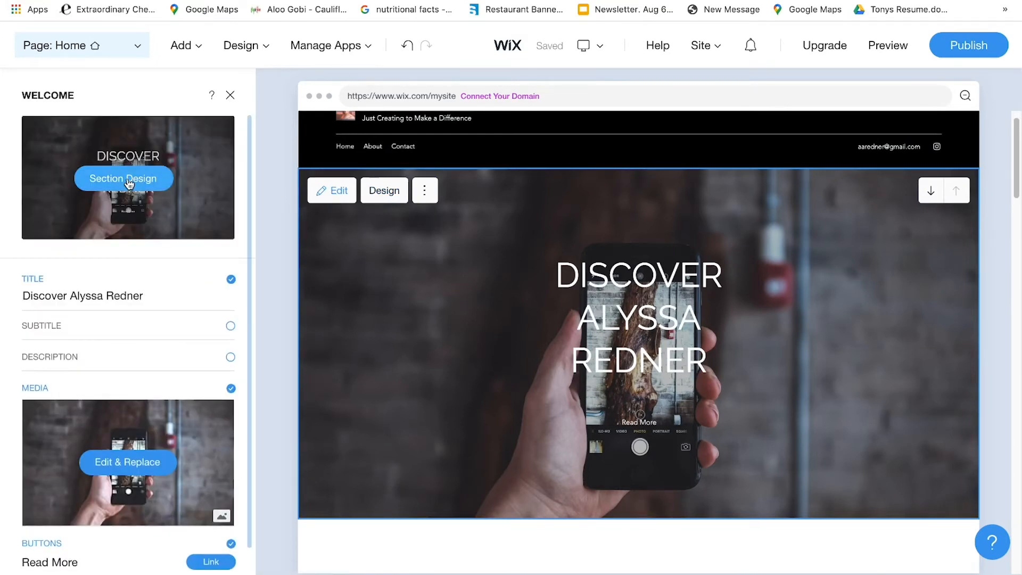
{"action": "left_click", "coordinate": [127, 184]}
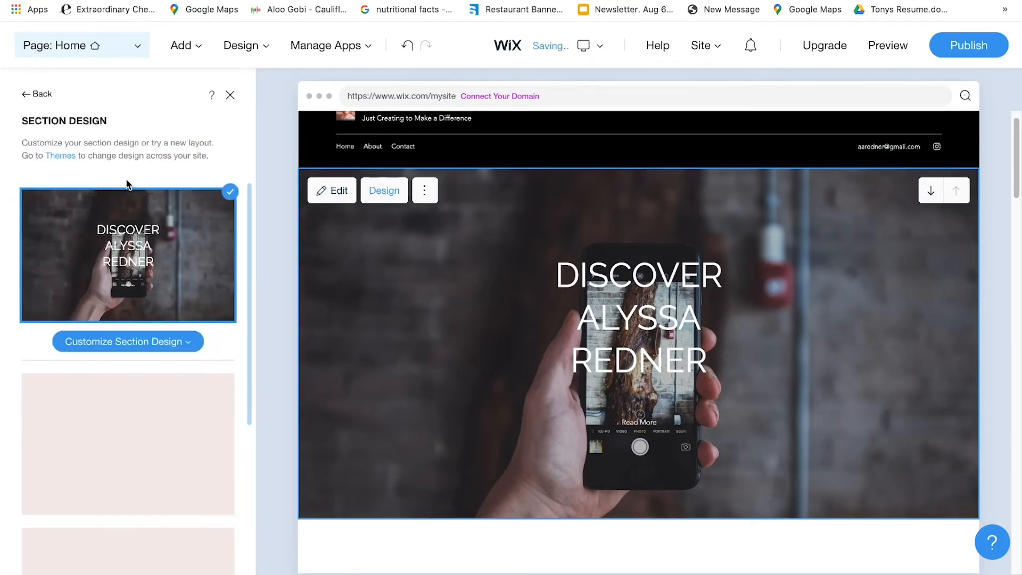
{"action": "left_click", "coordinate": [134, 342]}
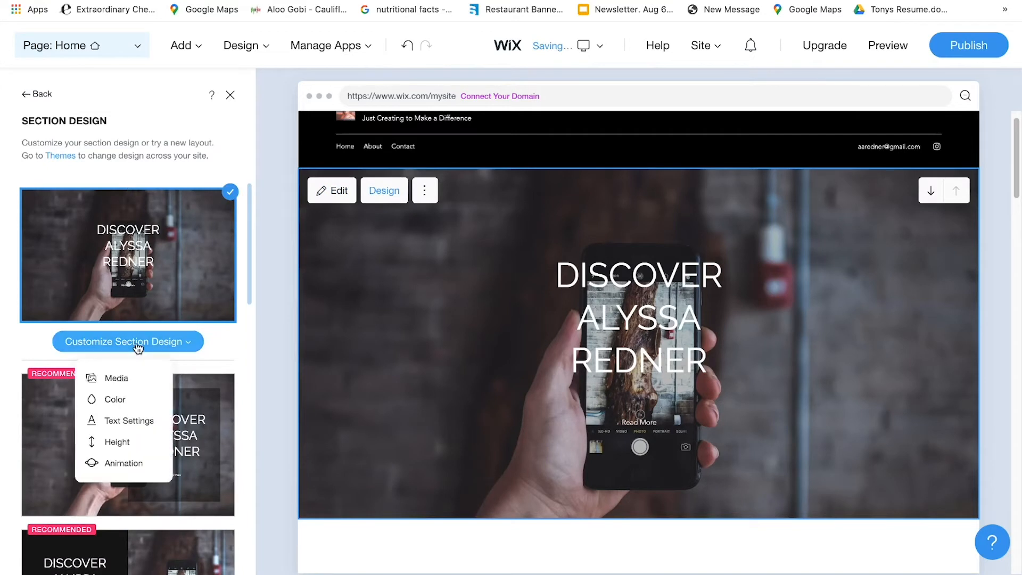
{"action": "left_click", "coordinate": [116, 379]}
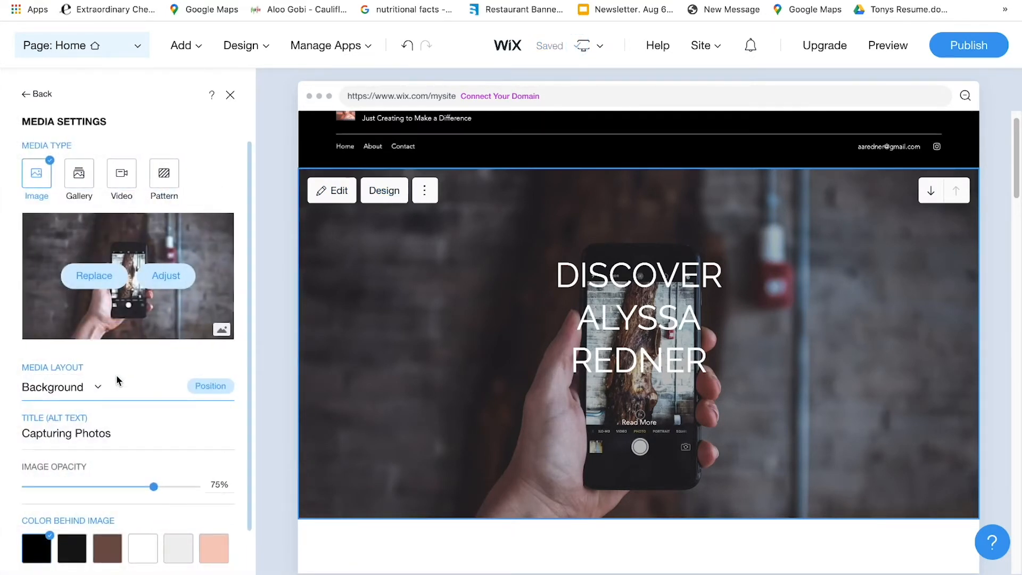
{"action": "left_click", "coordinate": [88, 287]}
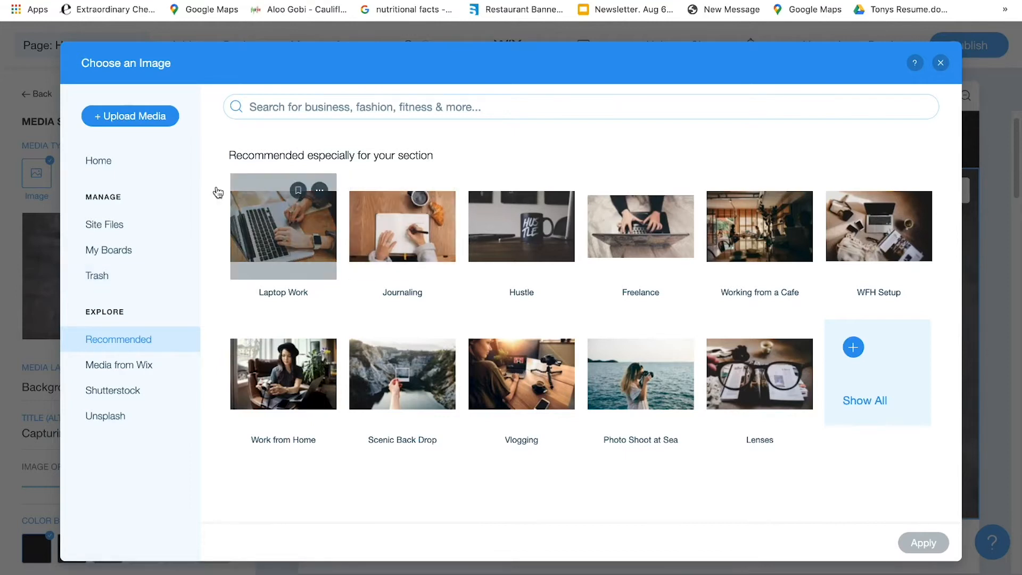
Upload all photos from _MG_4399.JPG through Valentines4.JPG in the Downloads folder "Blog Photos" to the site files
{"action": "left_click", "coordinate": [108, 162]}
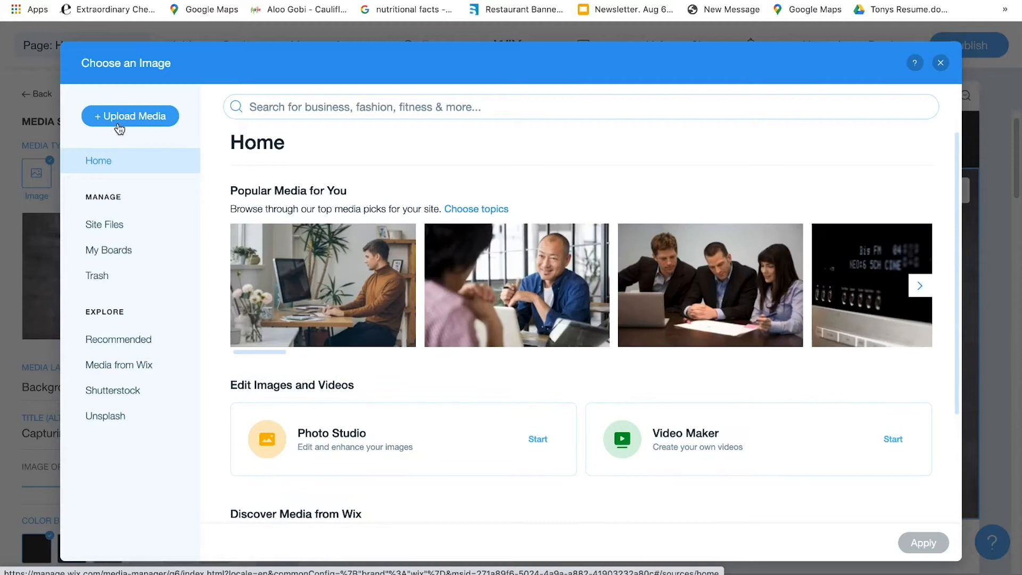
{"action": "left_click", "coordinate": [107, 230]}
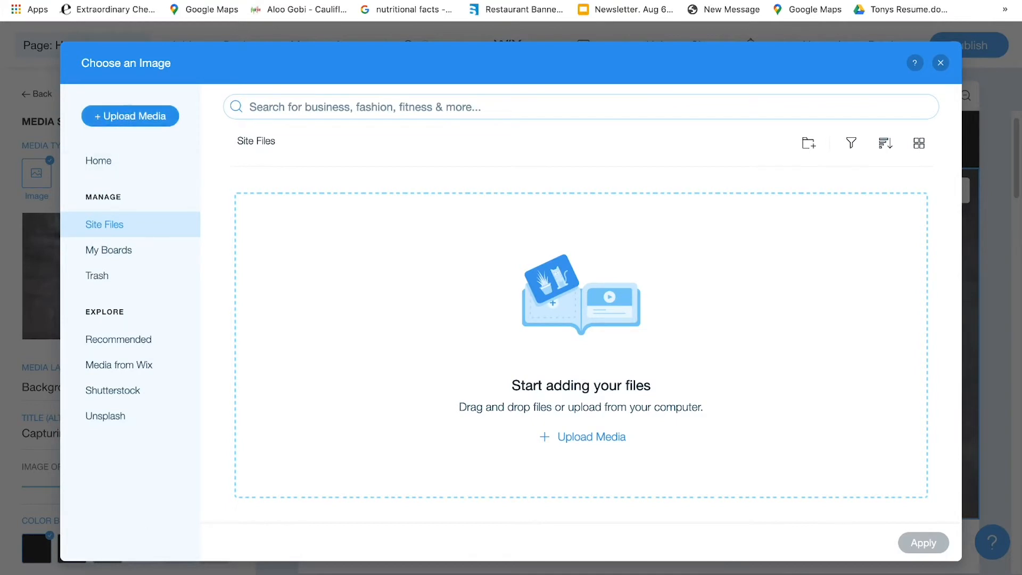
{"action": "left_click", "coordinate": [119, 123]}
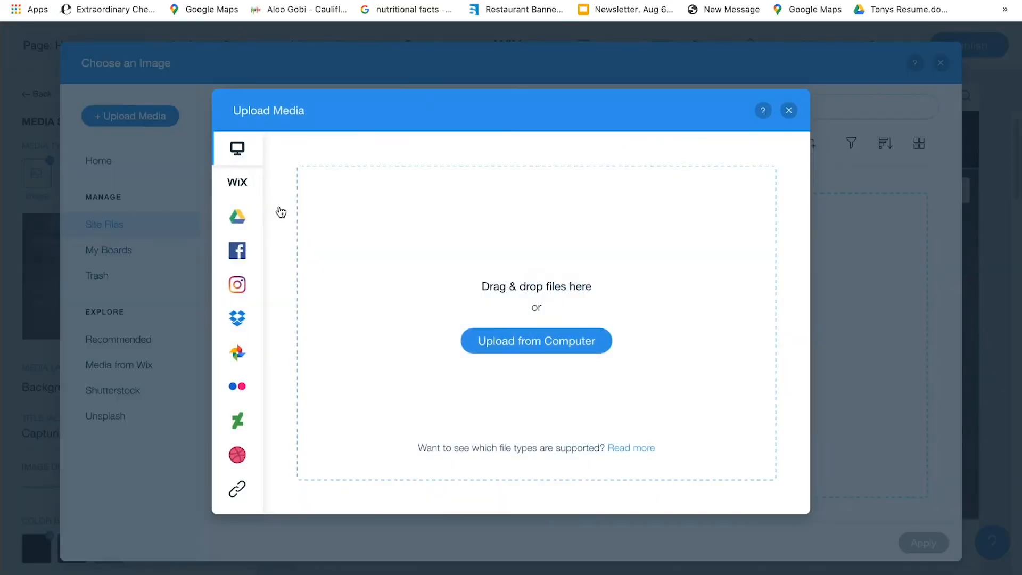
{"action": "left_click", "coordinate": [586, 353]}
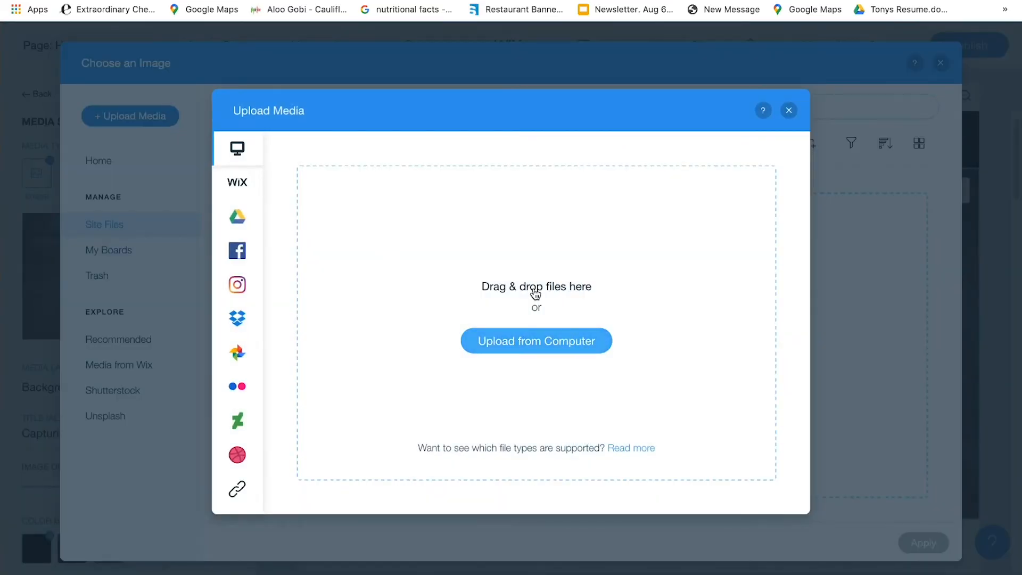
{"action": "left_click", "coordinate": [166, 54]}
{"action": "left_click", "coordinate": [260, 134]}
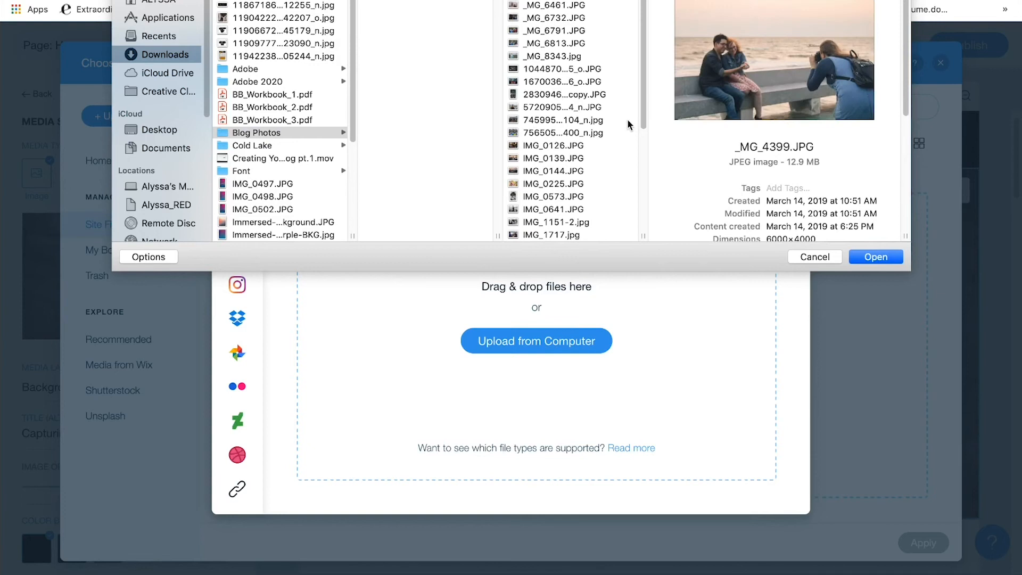
{"action": "left_click_drag", "start_coordinate": [642, 118], "coordinate": [644, 260]}
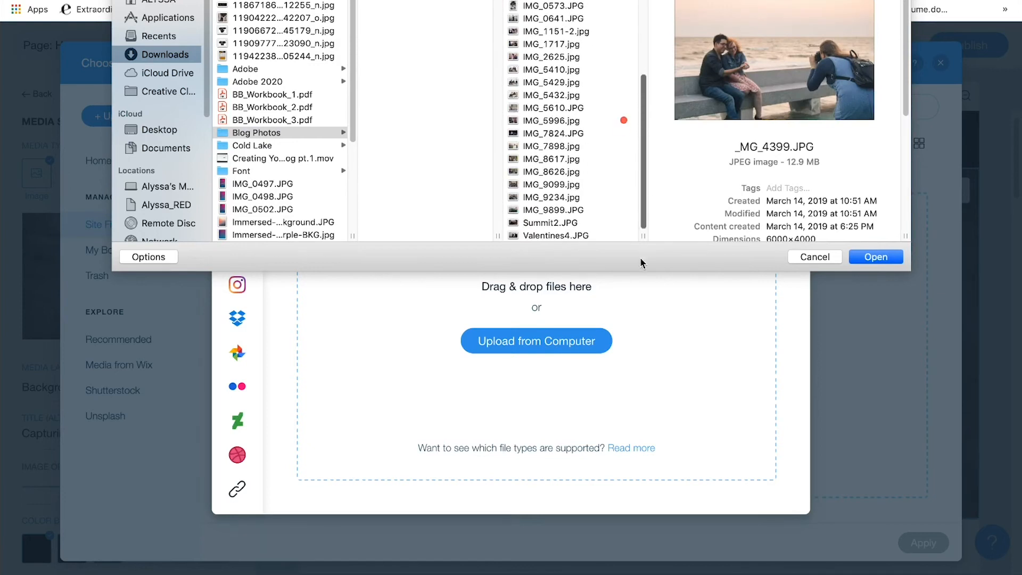
{"action": "left_click", "coordinate": [589, 237], "text": "shift"}
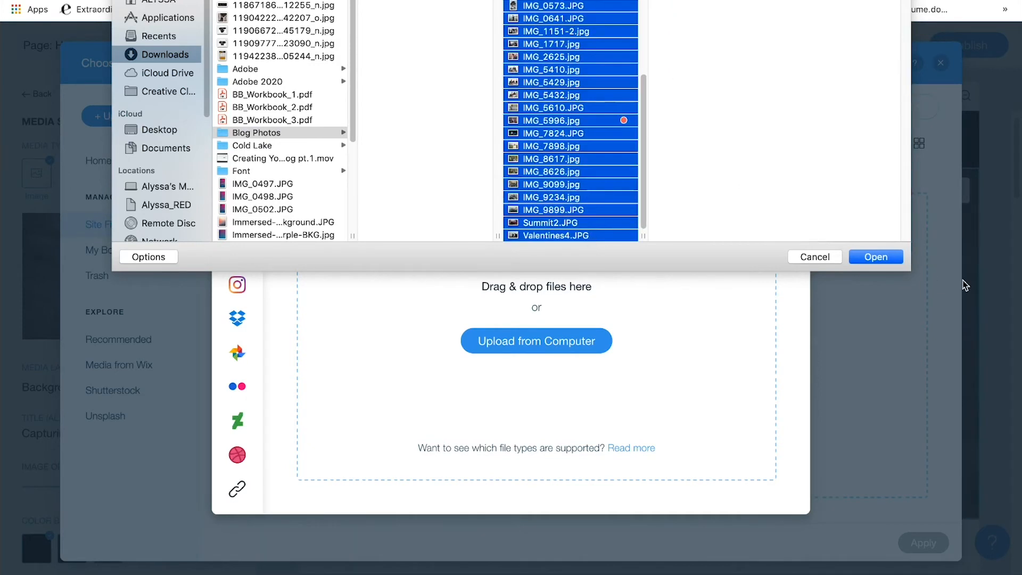
{"action": "left_click", "coordinate": [876, 257]}
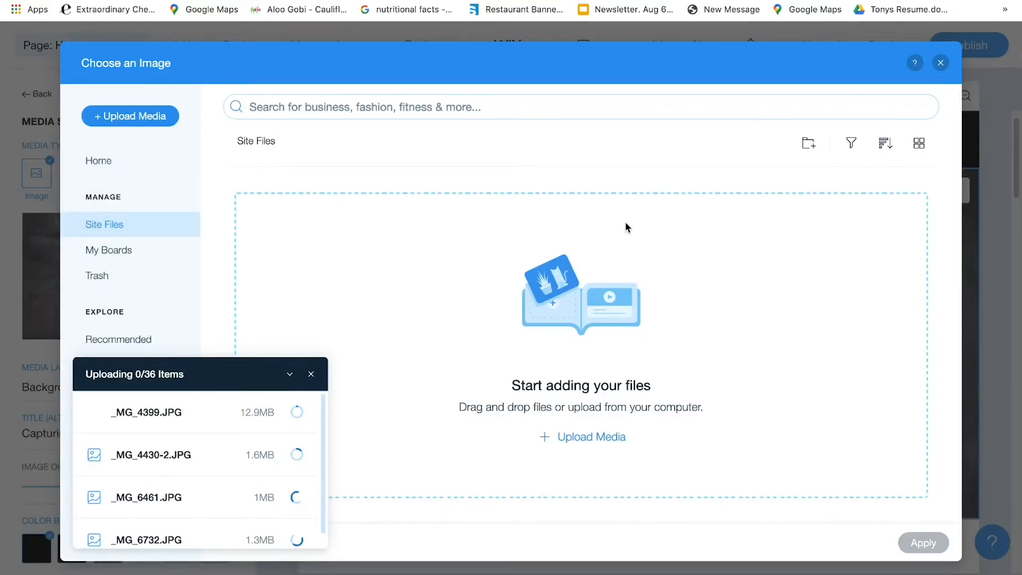
Create a new folder named "Me!" in the site files
{"action": "left_click", "coordinate": [807, 143]}
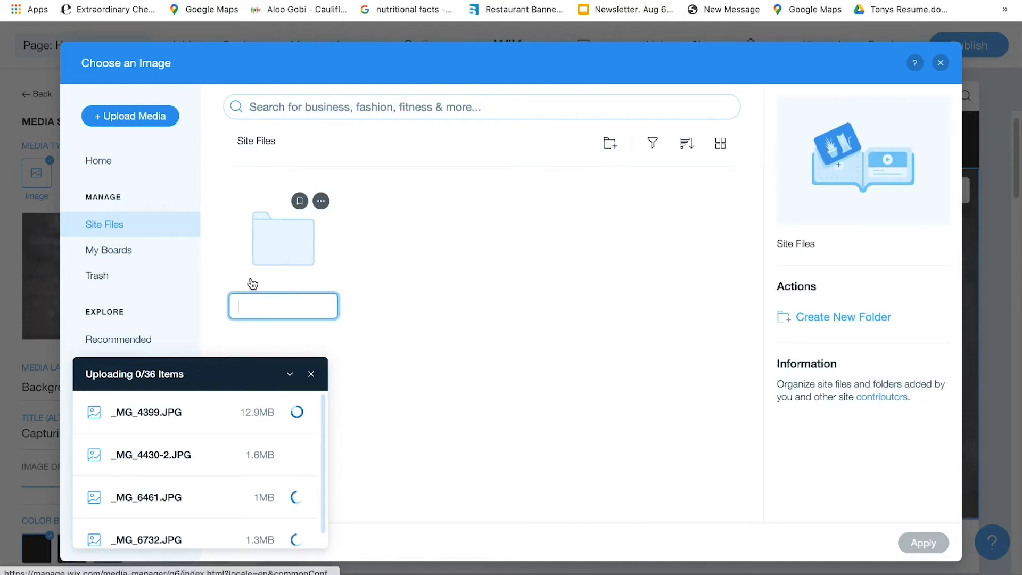
{"action": "type", "text": "Me"}
{"action": "key", "text": "BackSpace"}
{"action": "key", "text": "BackSpace"}
{"action": "type", "text": "!"}
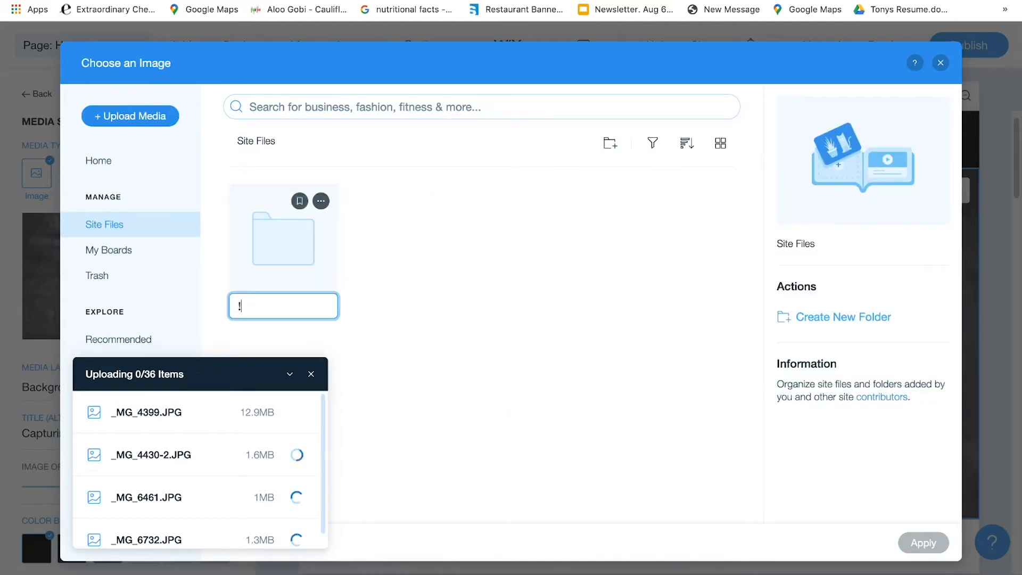
{"action": "key", "text": "BackSpace"}
{"action": "type", "text": "M"}
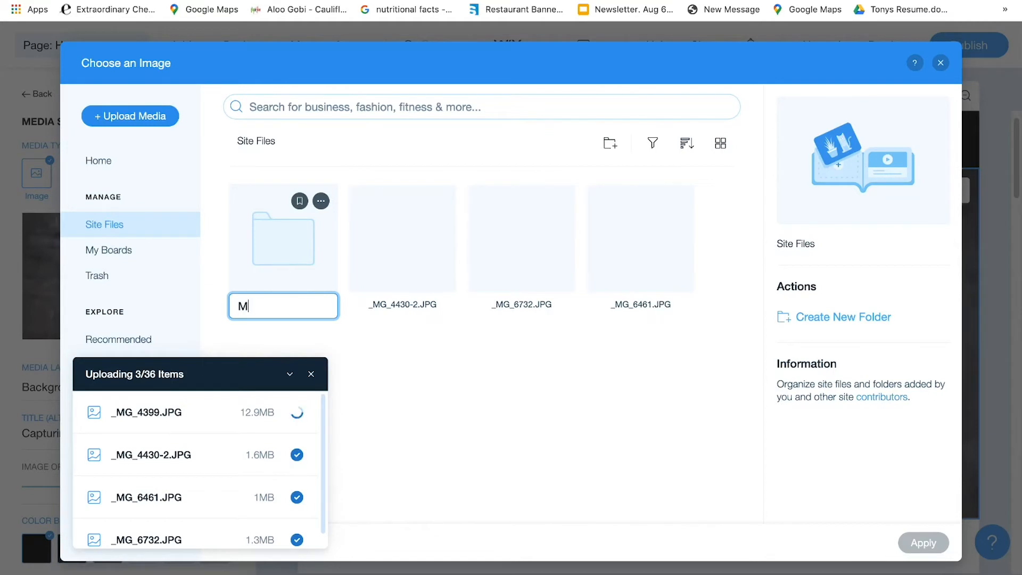
{"action": "type", "text": "ME"}
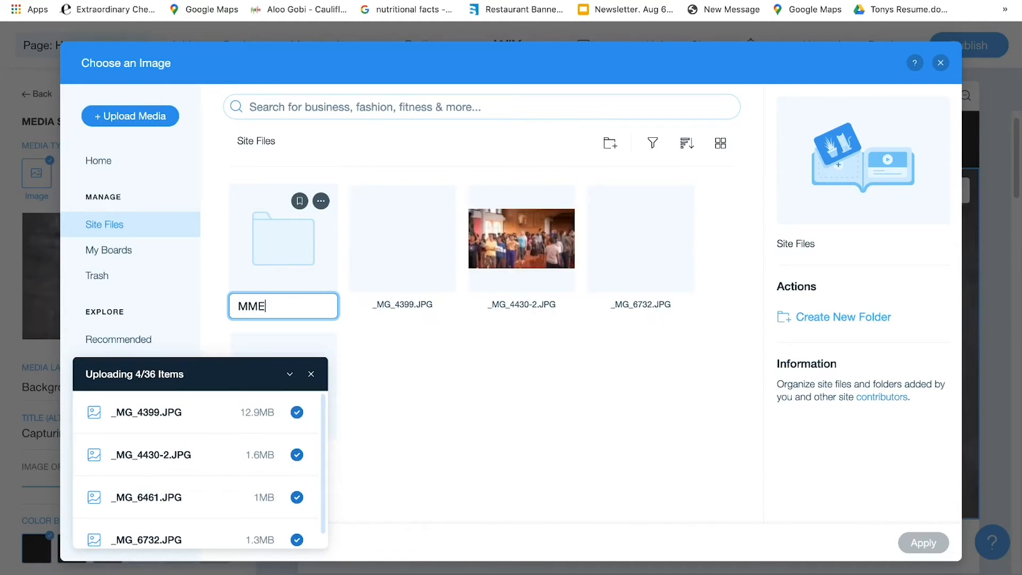
{"action": "key", "text": "BackSpace"}
{"action": "type", "text": "e!"}
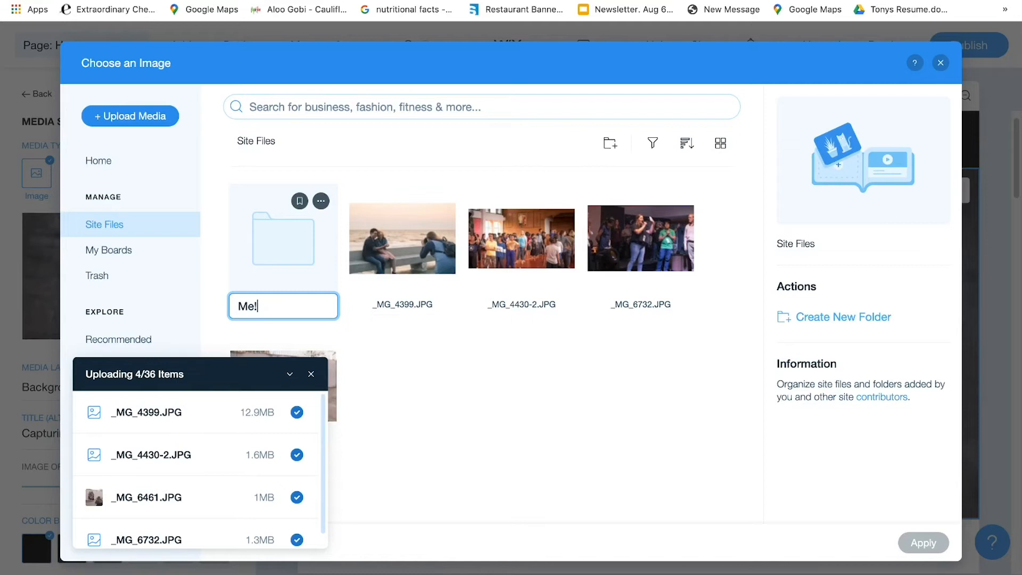
Confirm the "Me!" folder name and create another folder named "Landscape" in the site files
{"action": "key", "text": "Return"}
{"action": "left_click", "coordinate": [609, 143]}
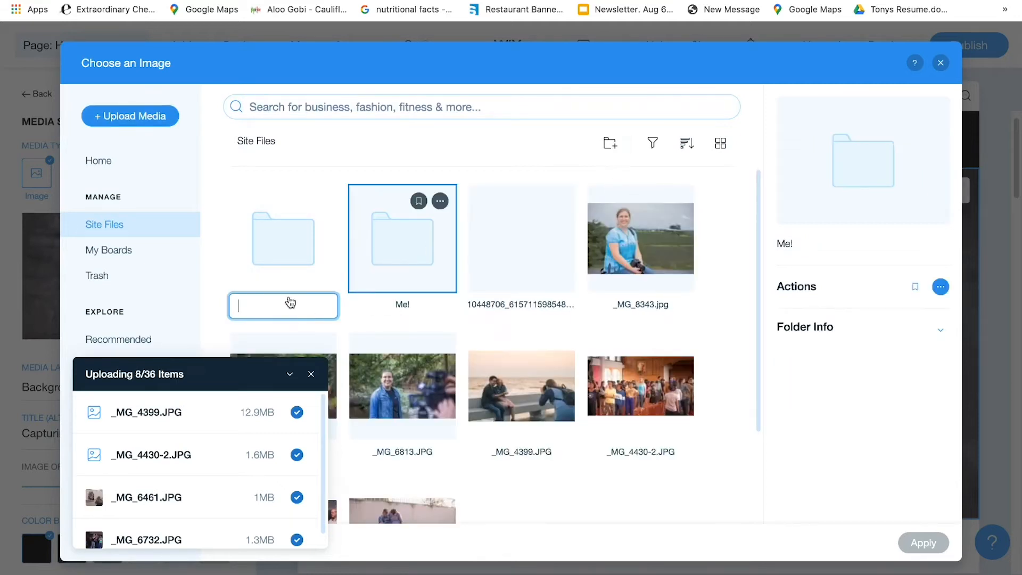
{"action": "type", "text": "La"}
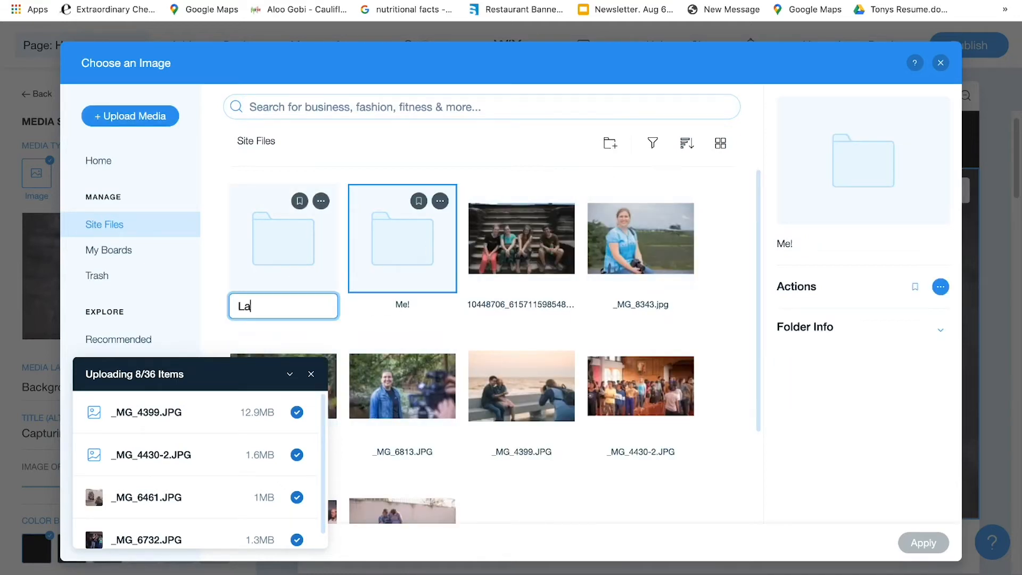
{"action": "type", "text": "ndscape"}
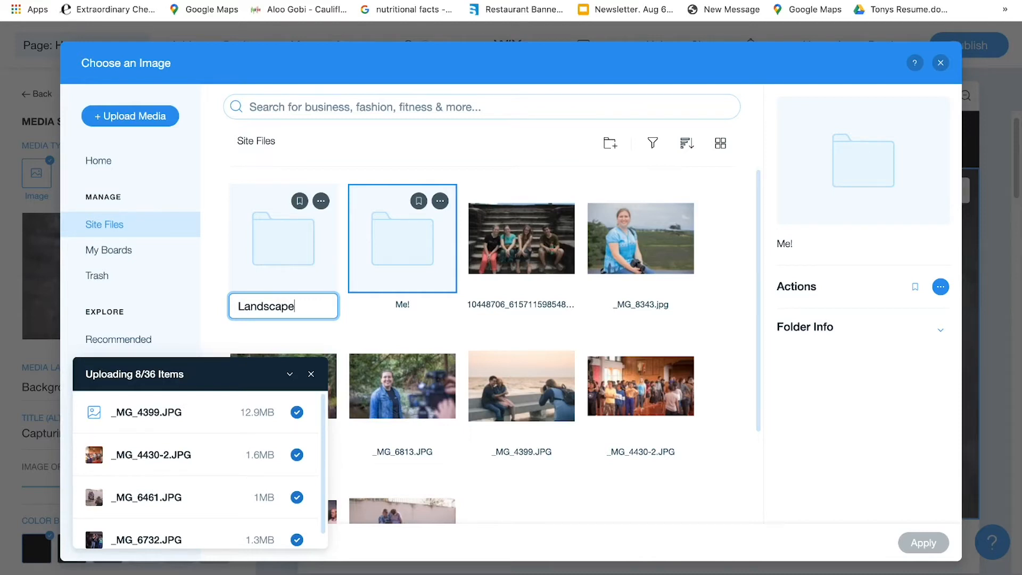
{"action": "left_click", "coordinate": [307, 239]}
Open the Landscape folder and upload all the landscape photos from the subfolder of "Blog Photos" in Downloads into it
{"action": "double_click", "coordinate": [304, 241]}
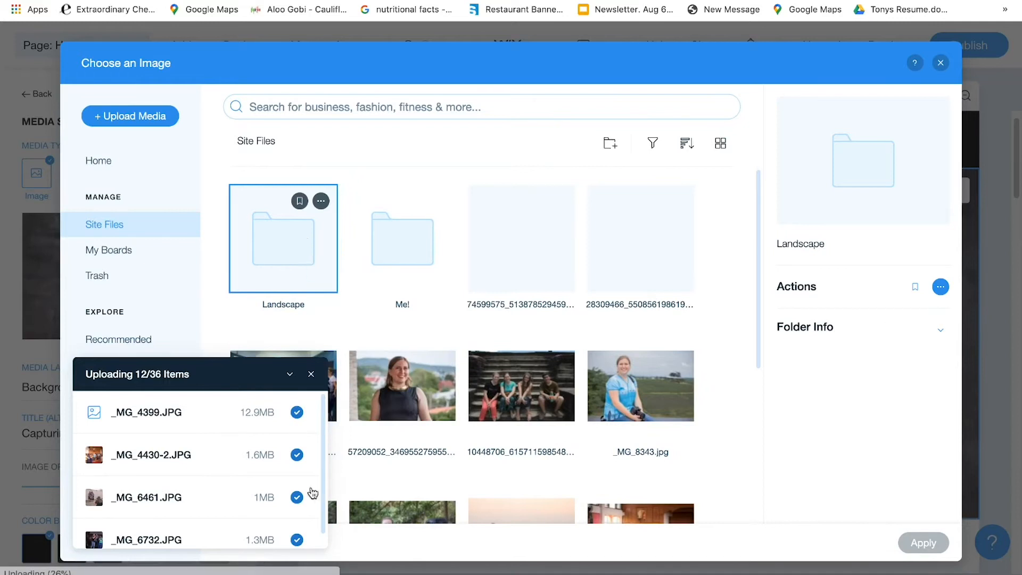
{"action": "left_click", "coordinate": [145, 120]}
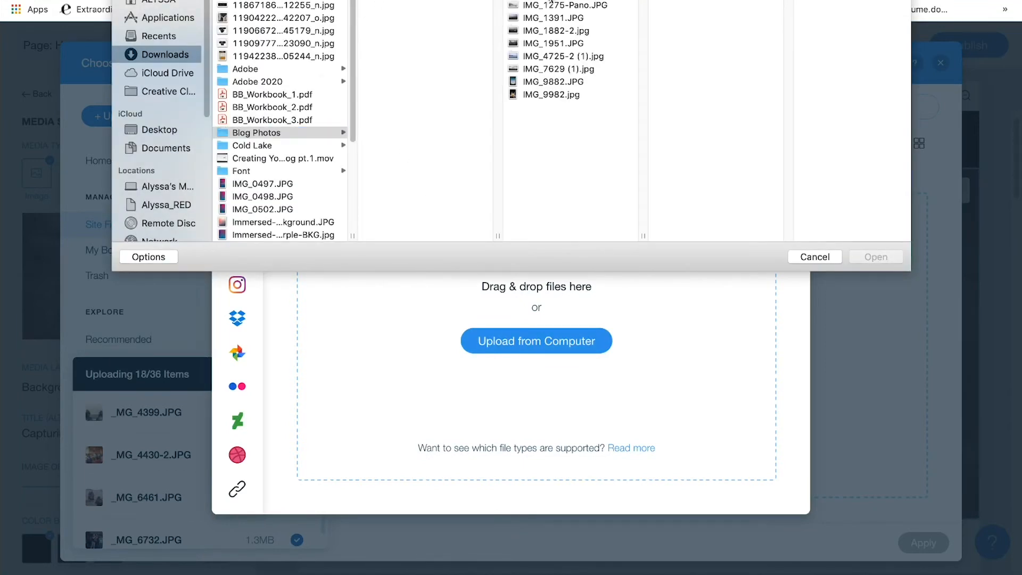
{"action": "left_click", "coordinate": [551, 94]}
{"action": "key", "text": "super+a"}
{"action": "left_click", "coordinate": [875, 257]}
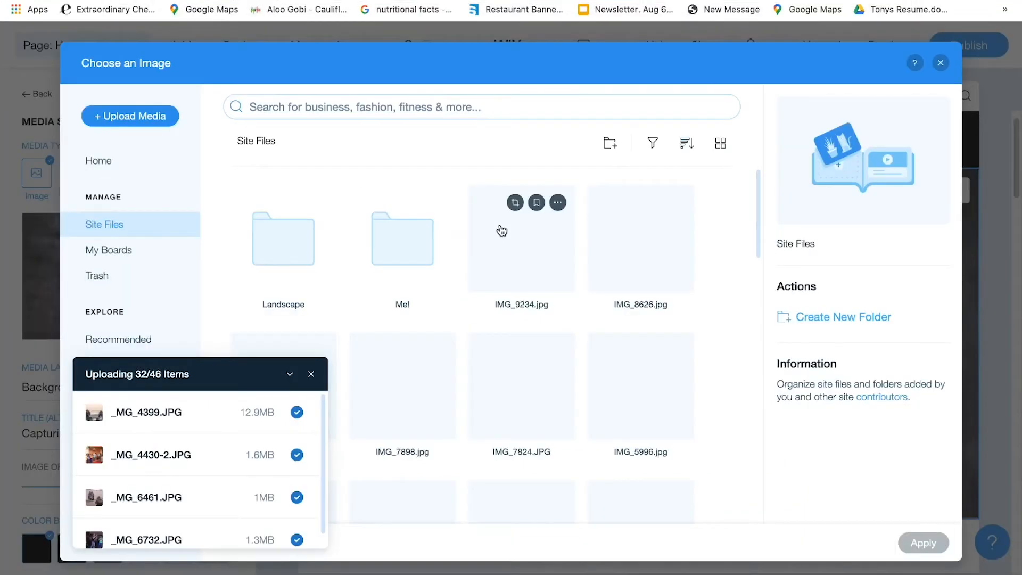
Select all the loose photos in the site files and move them into the "Me!" folder
{"action": "left_click", "coordinate": [502, 230]}
{"action": "left_click_drag", "start_coordinate": [759, 231], "coordinate": [751, 520]}
{"action": "left_click_drag", "start_coordinate": [333, 426], "coordinate": [323, 528]}
{"action": "left_click_drag", "start_coordinate": [320, 240], "coordinate": [381, 241]}
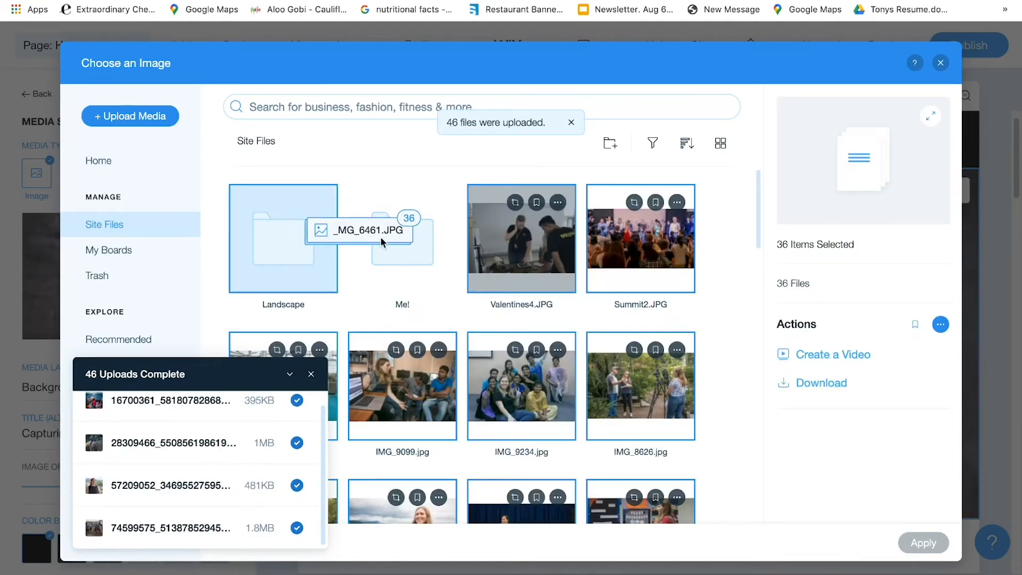
Look through the photos in the Landscape folder and return to the main site files
{"action": "double_click", "coordinate": [246, 246]}
{"action": "left_click_drag", "start_coordinate": [758, 255], "coordinate": [760, 474]}
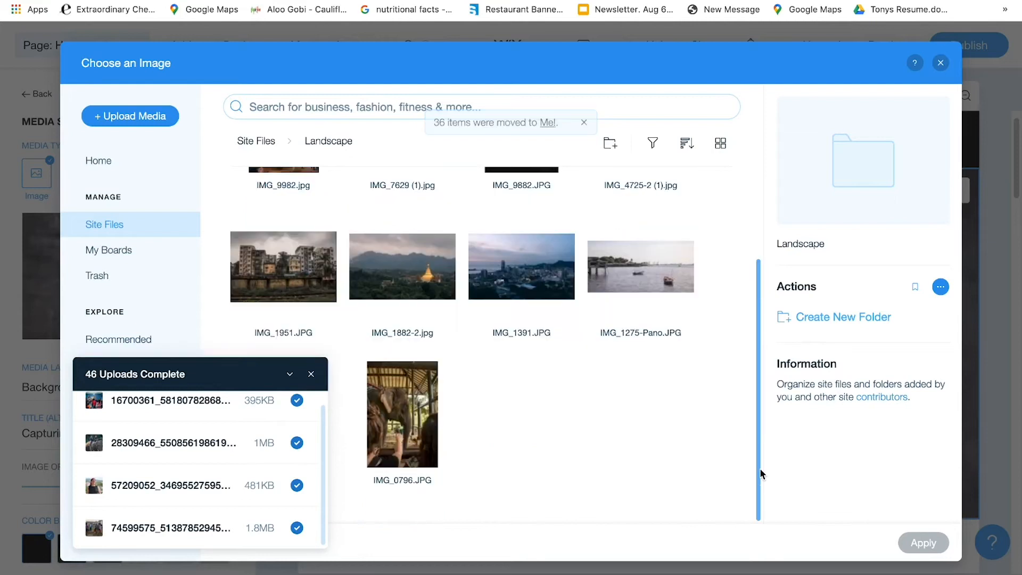
{"action": "left_click", "coordinate": [256, 140]}
Choose _MG_8343.jpg from the "Me!" folder as the welcome section's background image
{"action": "double_click", "coordinate": [429, 266]}
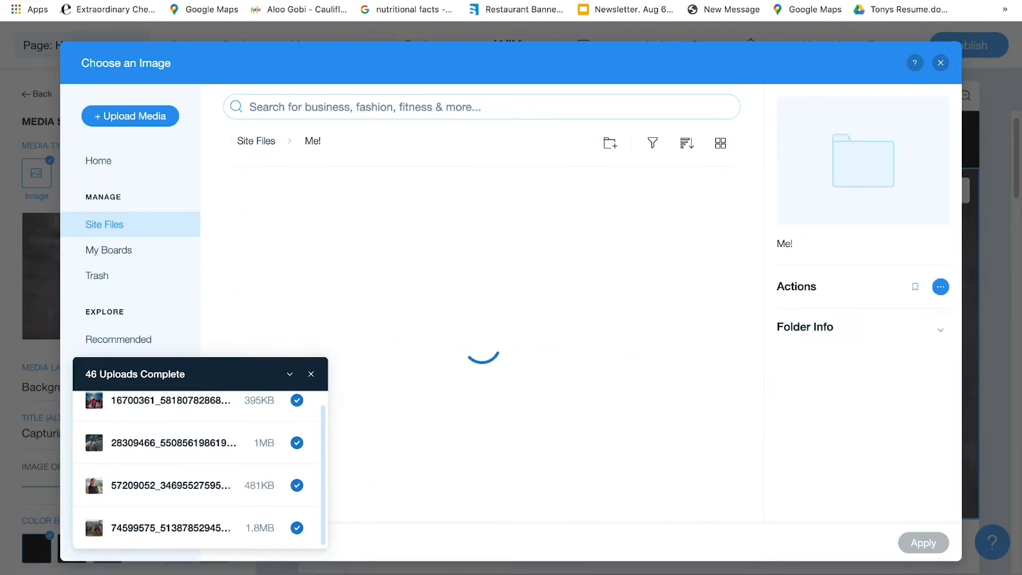
{"action": "left_click", "coordinate": [290, 374]}
{"action": "left_click_drag", "start_coordinate": [759, 235], "coordinate": [745, 472]}
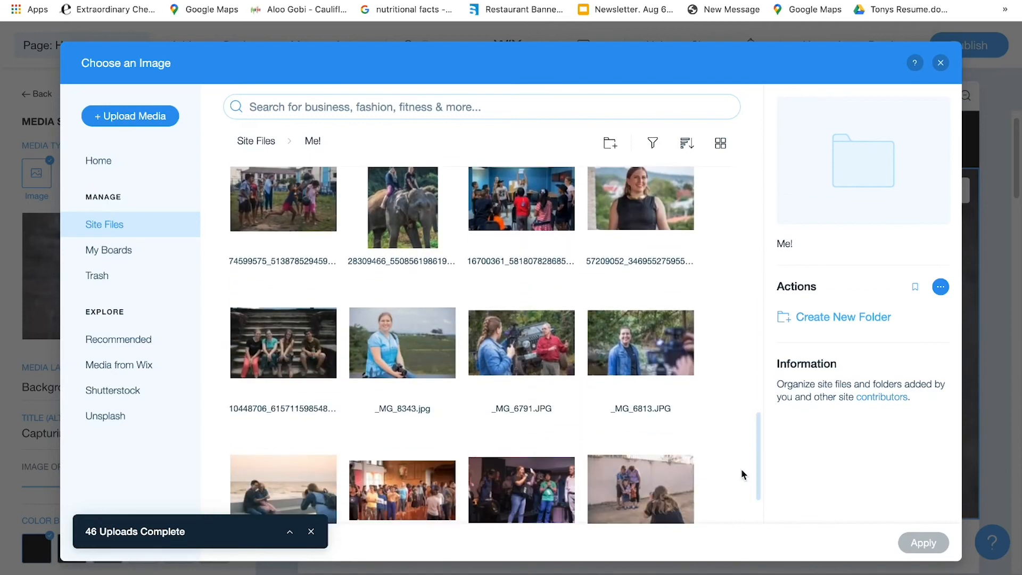
{"action": "left_click", "coordinate": [925, 542]}
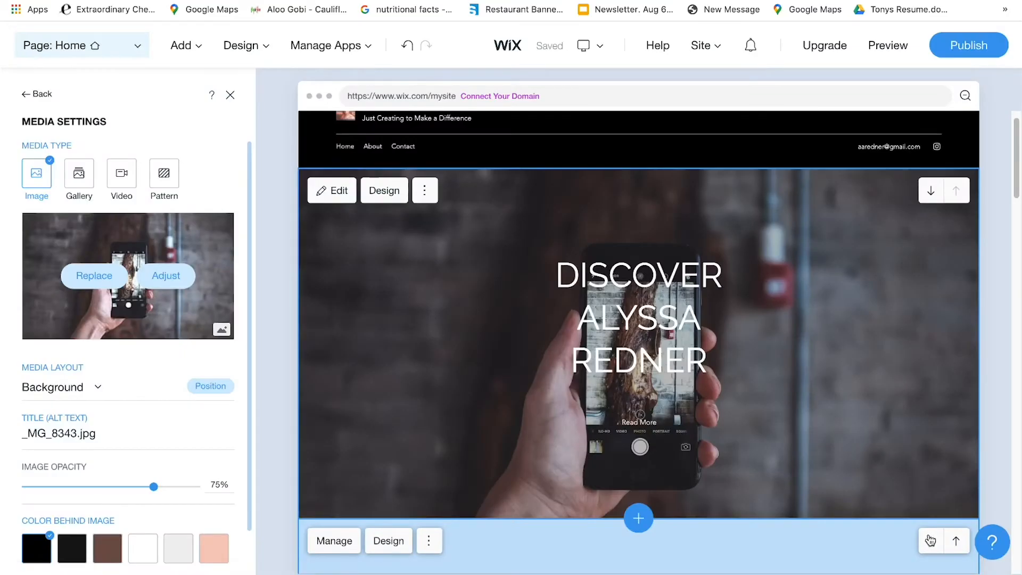
{"action": "scroll", "coordinate": [928, 539], "scroll_direction": "down", "scroll_amount": 1}
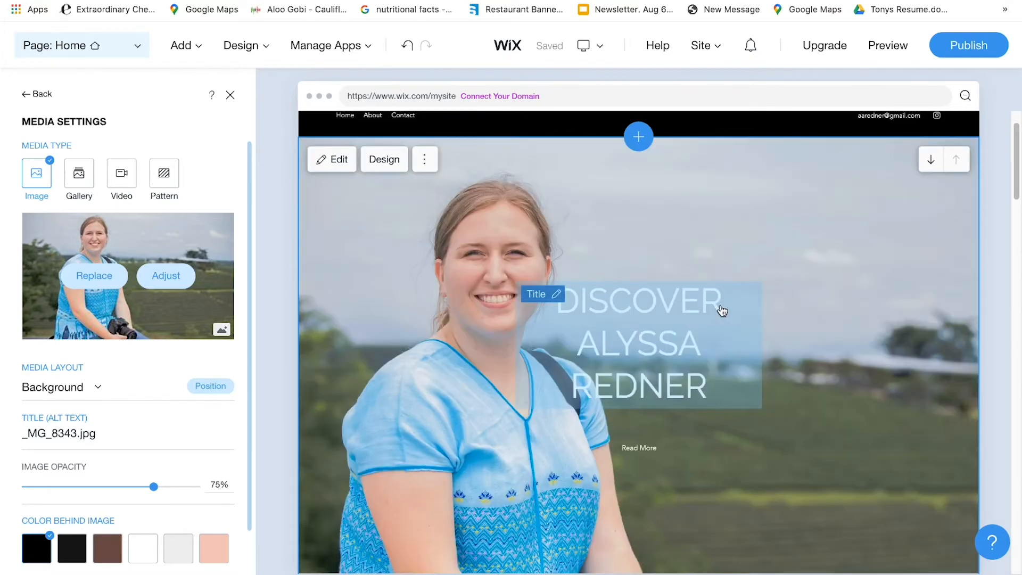
Open the section design options for the site header
{"action": "left_click_drag", "start_coordinate": [1016, 161], "coordinate": [1009, 141]}
{"action": "mouse_move", "coordinate": [723, 151]}
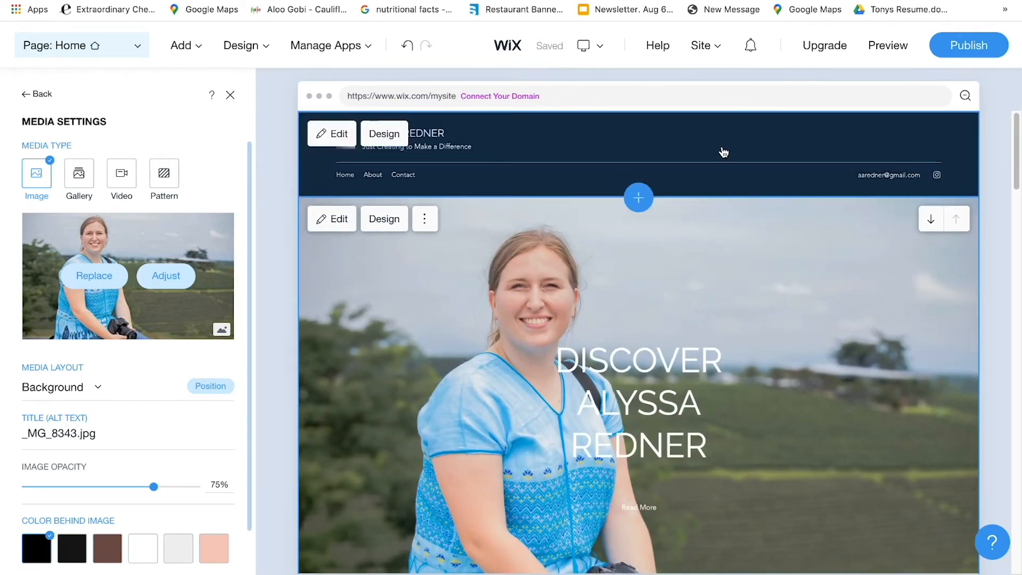
{"action": "left_click", "coordinate": [379, 136]}
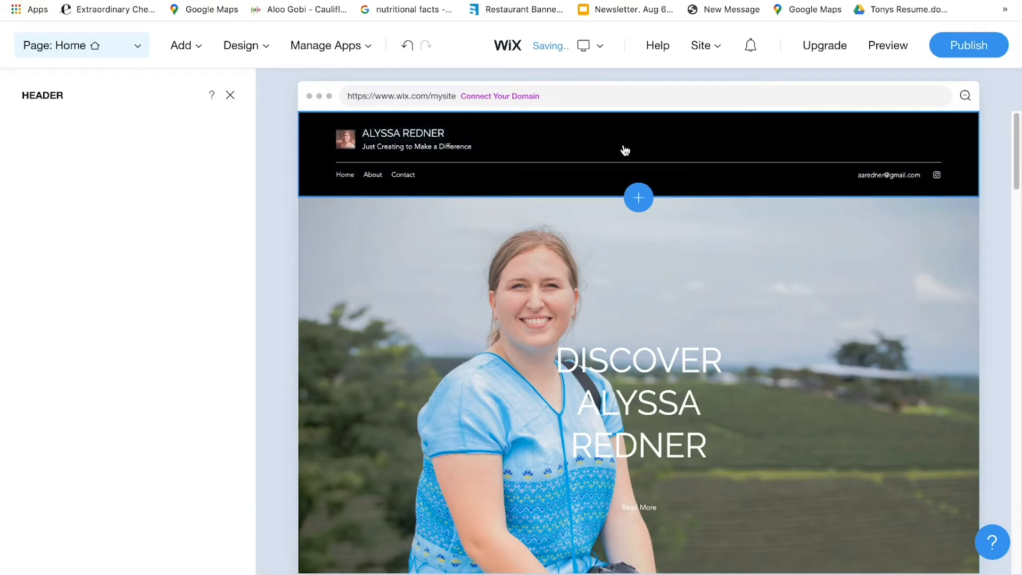
{"action": "left_click", "coordinate": [131, 178]}
{"action": "left_click_drag", "start_coordinate": [250, 275], "coordinate": [250, 181]}
Try light gray and white as the header's background color
{"action": "left_click", "coordinate": [128, 417]}
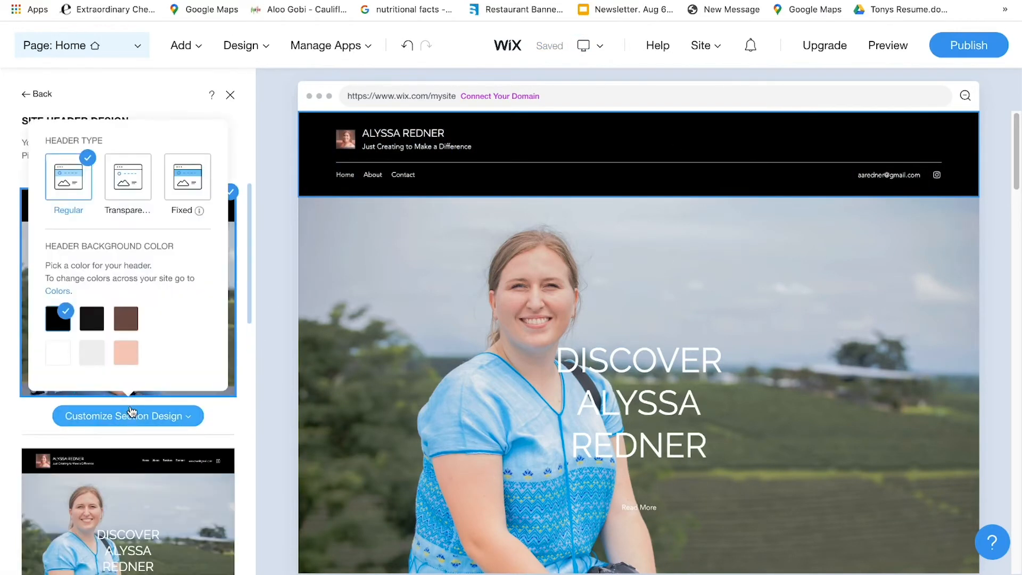
{"action": "left_click", "coordinate": [63, 356]}
{"action": "left_click", "coordinate": [85, 356]}
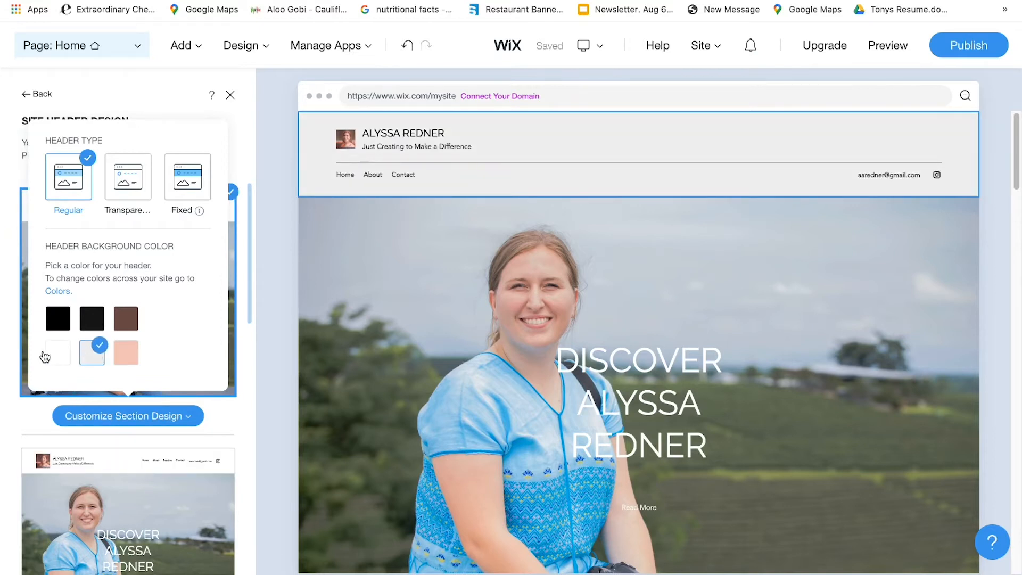
{"action": "left_click_drag", "start_coordinate": [244, 190], "coordinate": [248, 330]}
Switch the site header to the transparent design with the logo, name, tagline and menu laid over the photo
{"action": "mouse_move", "coordinate": [250, 308]}
{"action": "left_mouse_down"}
{"action": "mouse_move", "coordinate": [252, 294]}
{"action": "mouse_move", "coordinate": [250, 313]}
{"action": "left_mouse_up"}
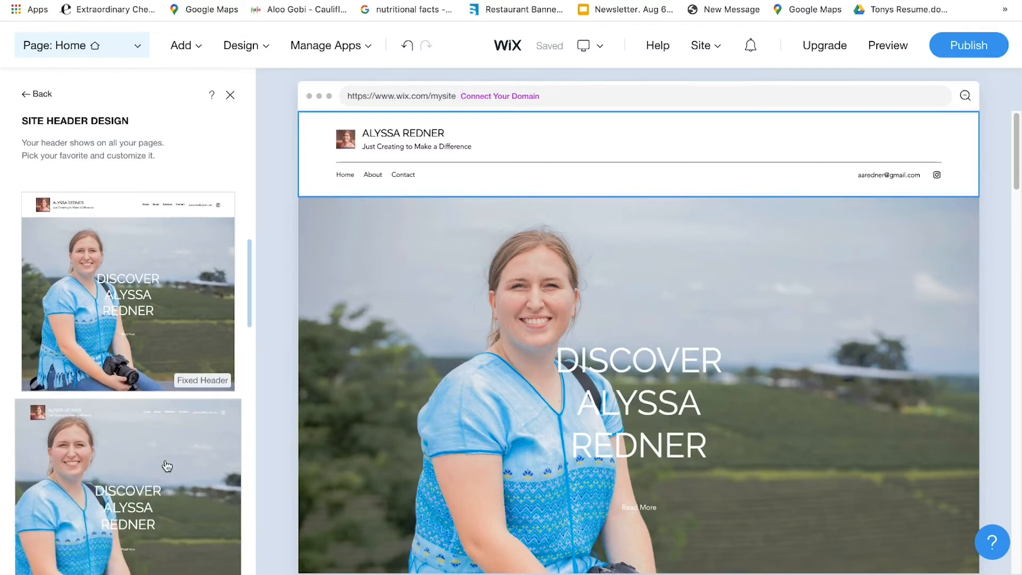
{"action": "left_click", "coordinate": [167, 460]}
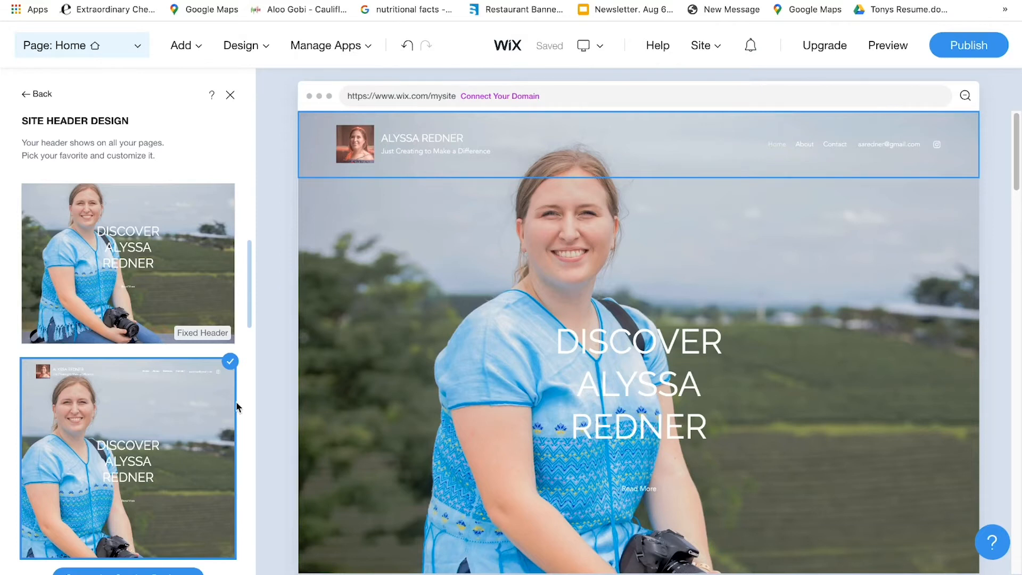
{"action": "left_click_drag", "start_coordinate": [248, 307], "coordinate": [248, 162]}
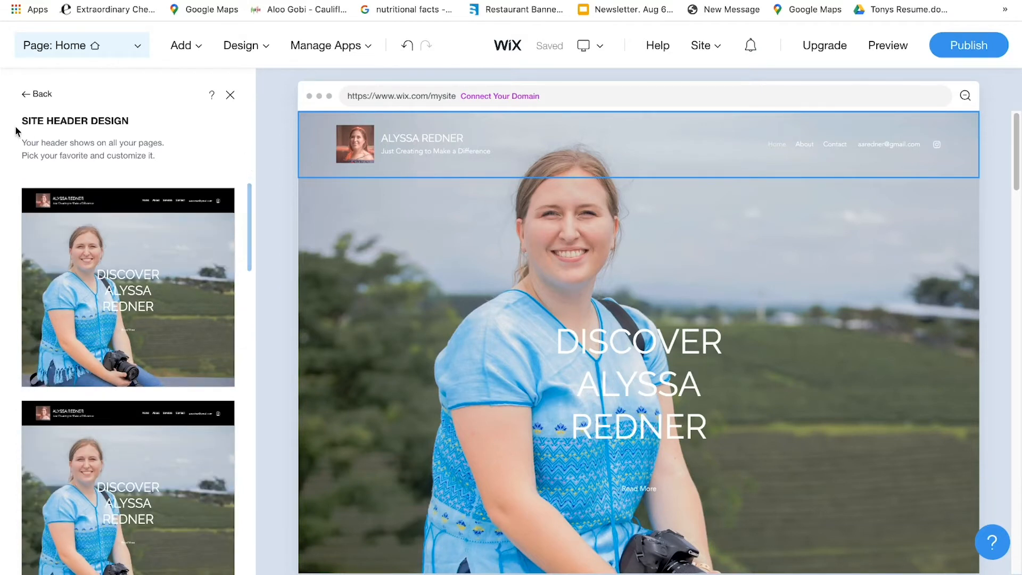
Return to the header's settings and hide its logo
{"action": "left_click", "coordinate": [27, 97]}
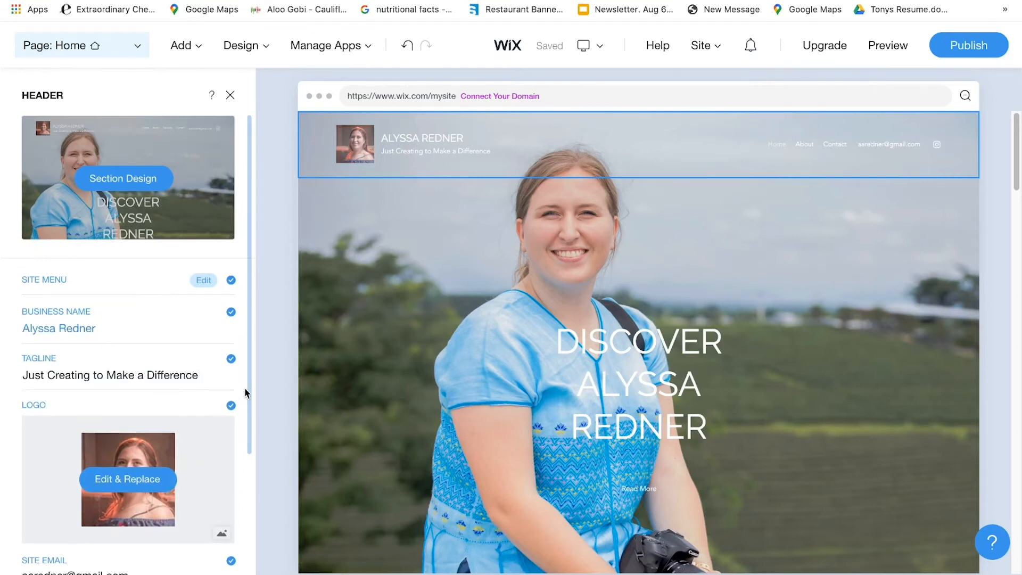
{"action": "scroll", "coordinate": [249, 404], "scroll_direction": "down", "scroll_amount": 3}
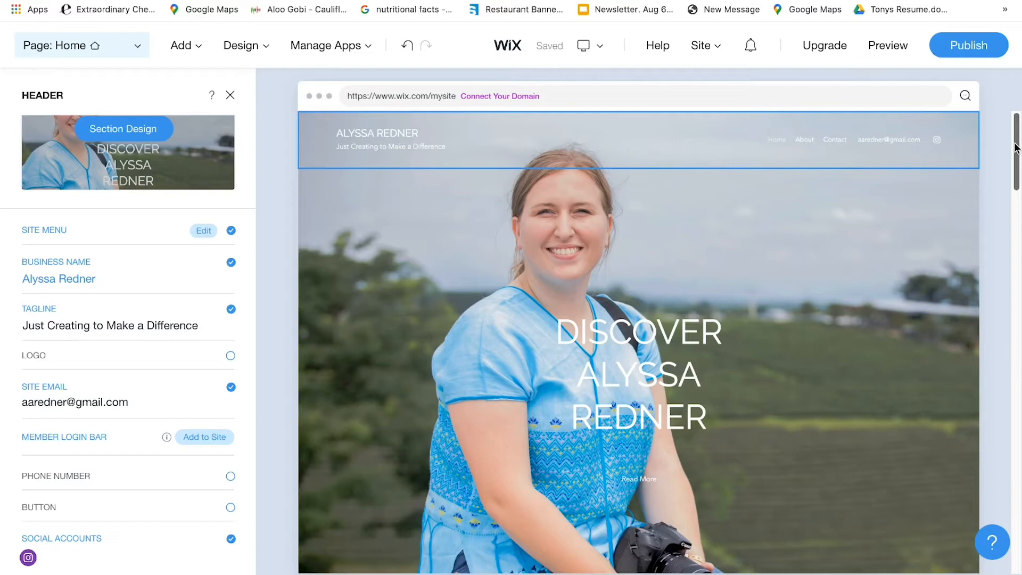
{"action": "mouse_move", "coordinate": [1017, 148]}
{"action": "left_mouse_down"}
{"action": "mouse_move", "coordinate": [1014, 177]}
{"action": "mouse_move", "coordinate": [1015, 151]}
{"action": "left_mouse_up"}
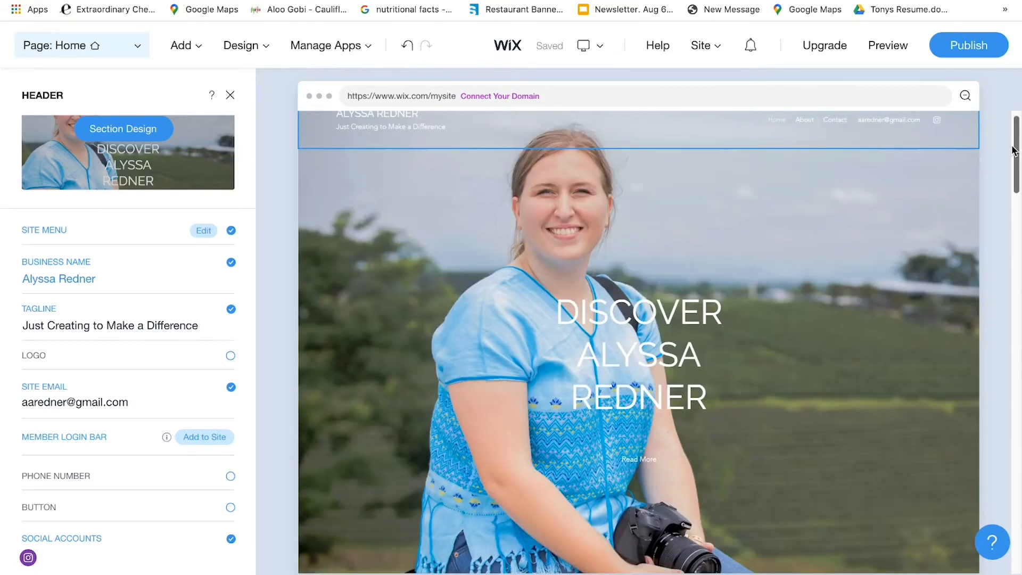
Replace the welcome section's title with "Welcome"
{"action": "left_click", "coordinate": [677, 341]}
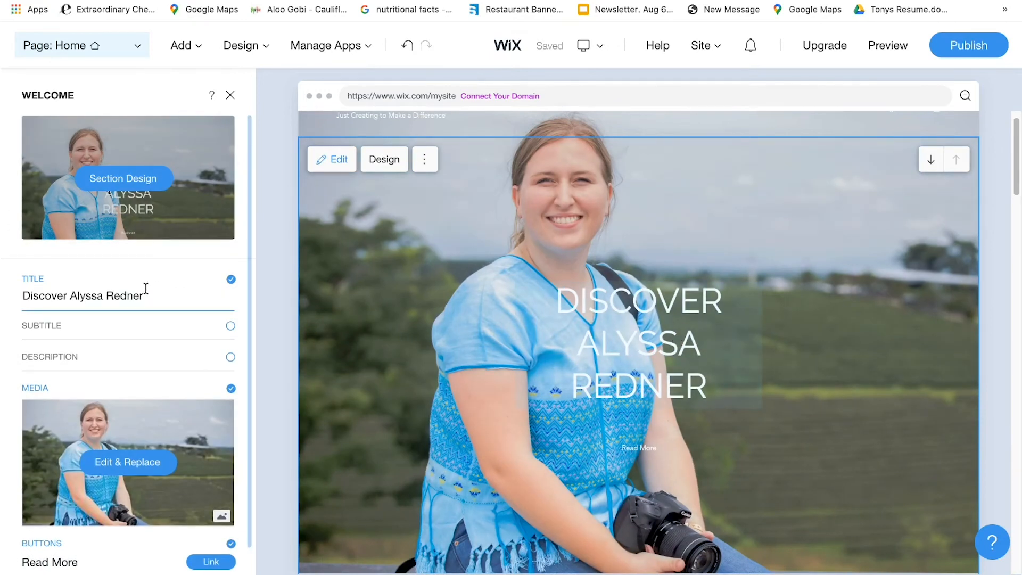
{"action": "left_click", "coordinate": [144, 296]}
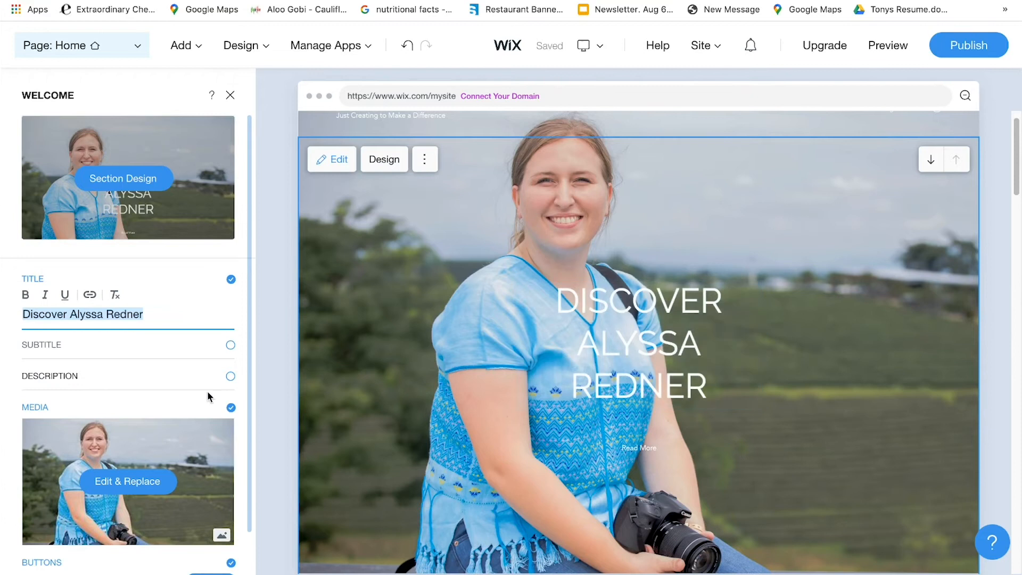
{"action": "scroll", "coordinate": [210, 396], "scroll_direction": "down", "scroll_amount": 2}
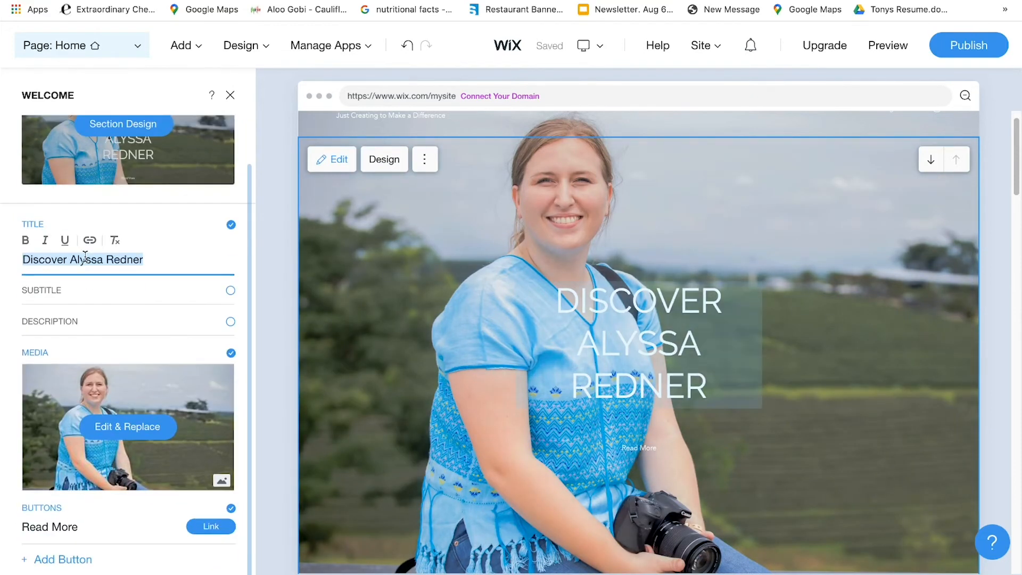
{"action": "type", "text": "Welcome!"}
{"action": "key", "text": "BackSpace"}
Show the welcome section's subtitle and set it to "Hi, I am" followed by the blogger's full name
{"action": "left_click", "coordinate": [82, 292]}
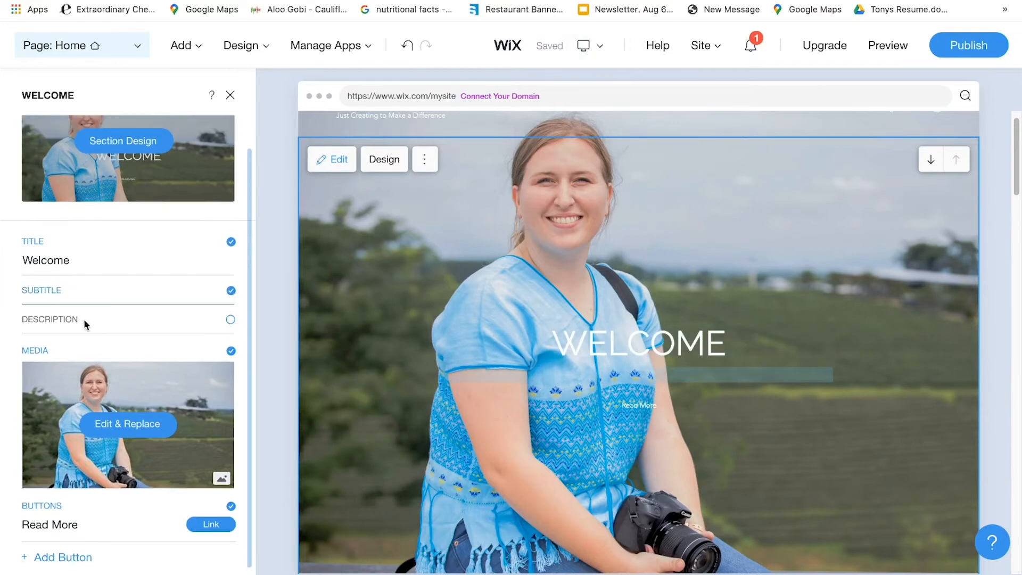
{"action": "left_click", "coordinate": [79, 318]}
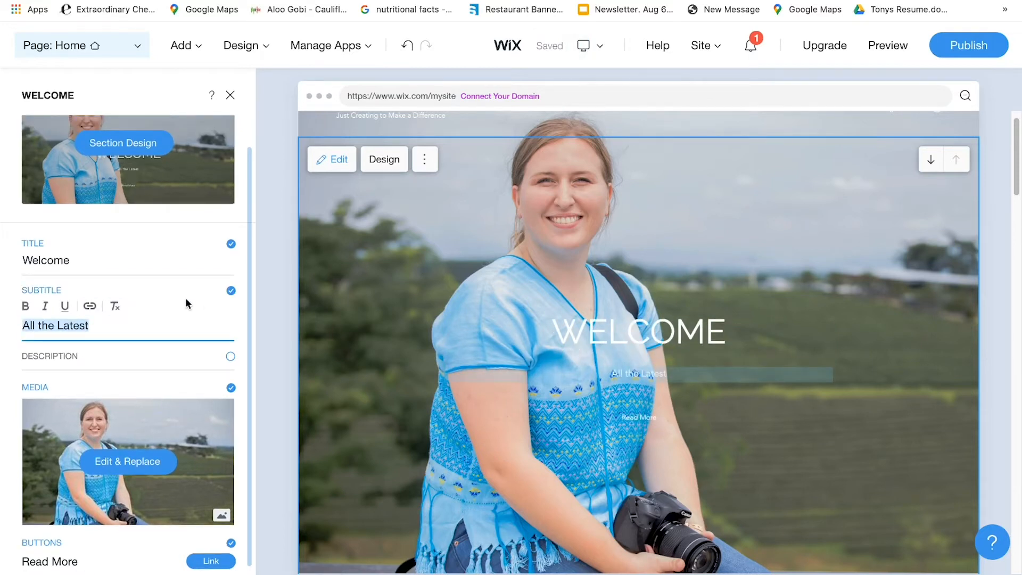
{"action": "type", "text": "I am Alyssa Redner!"}
{"action": "key", "text": "BackSpace"}
{"action": "key", "text": "BackSpace"}
{"action": "key", "text": "BackSpace"}
{"action": "key", "text": "BackSpace"}
{"action": "key", "text": "BackSpace"}
{"action": "key", "text": "BackSpace"}
{"action": "key", "text": "BackSpace"}
{"action": "key", "text": "BackSpace"}
{"action": "key", "text": "BackSpace"}
{"action": "key", "text": "BackSpace"}
{"action": "key", "text": "BackSpace"}
{"action": "key", "text": "BackSpace"}
{"action": "key", "text": "BackSpace"}
{"action": "key", "text": "BackSpace"}
{"action": "key", "text": "BackSpace"}
{"action": "key", "text": "BackSpace"}
{"action": "key", "text": "BackSpace"}
{"action": "key", "text": "BackSpace"}
{"action": "key", "text": "BackSpace"}
{"action": "type", "text": "Hi, I am"}
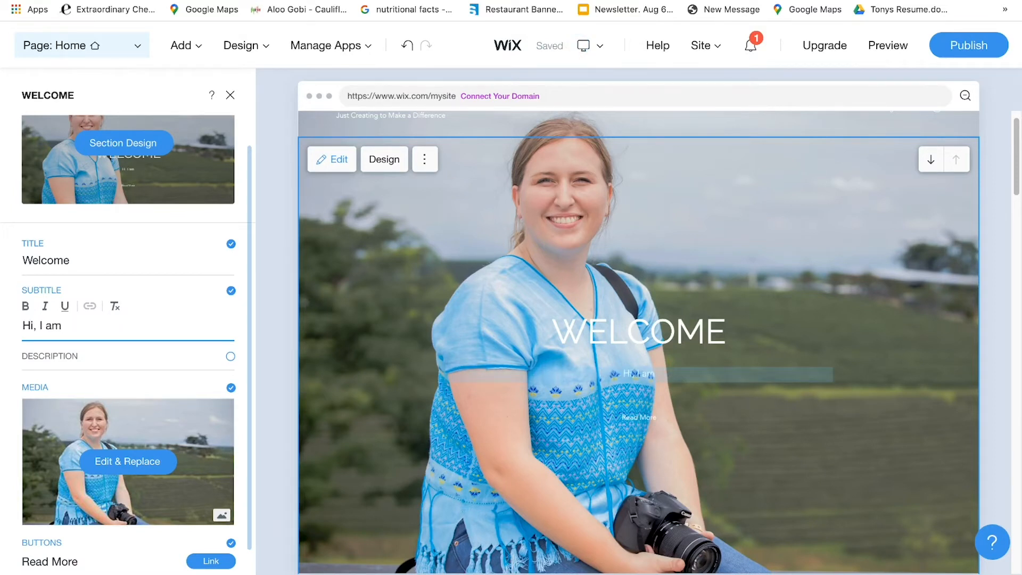
{"action": "left_click", "coordinate": [752, 47]}
{"action": "left_click", "coordinate": [753, 48]}
{"action": "left_click", "coordinate": [83, 308]}
{"action": "type", "text": "Alyssa Redner"}
{"action": "left_click", "coordinate": [31, 271]}
Show the welcome section's description and replace its text with "WORLD TRAVELLER - MISSIONARY - MEDIA GURU"
{"action": "left_click", "coordinate": [230, 356]}
{"action": "left_click", "coordinate": [99, 398]}
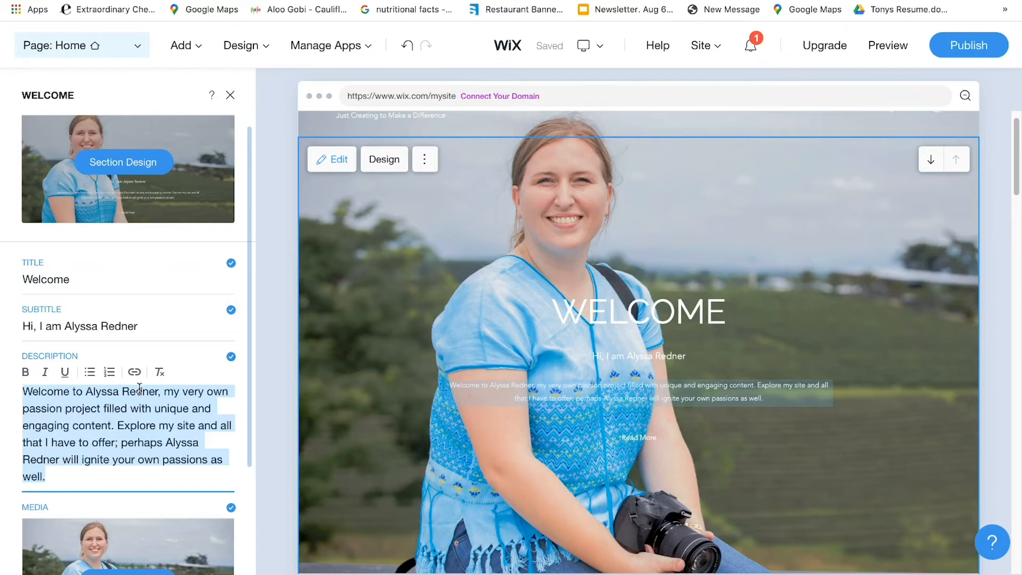
{"action": "type", "text": "TRAVELLER"}
{"action": "key", "text": "BackSpace"}
{"action": "key", "text": "BackSpace"}
{"action": "key", "text": "BackSpace"}
{"action": "key", "text": "BackSpace"}
{"action": "key", "text": "BackSpace"}
{"action": "key", "text": "BackSpace"}
{"action": "key", "text": "BackSpace"}
{"action": "key", "text": "BackSpace"}
{"action": "key", "text": "BackSpace"}
{"action": "key", "text": "BackSpace"}
{"action": "type", "text": "WORLD TRAVELLER "}
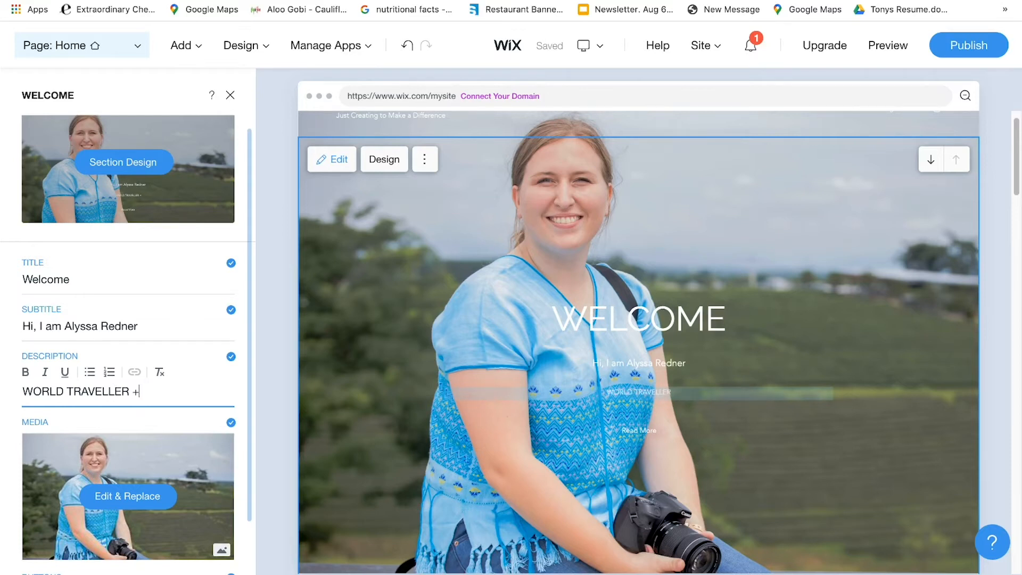
{"action": "type", "text": "- MISSIONARY "}
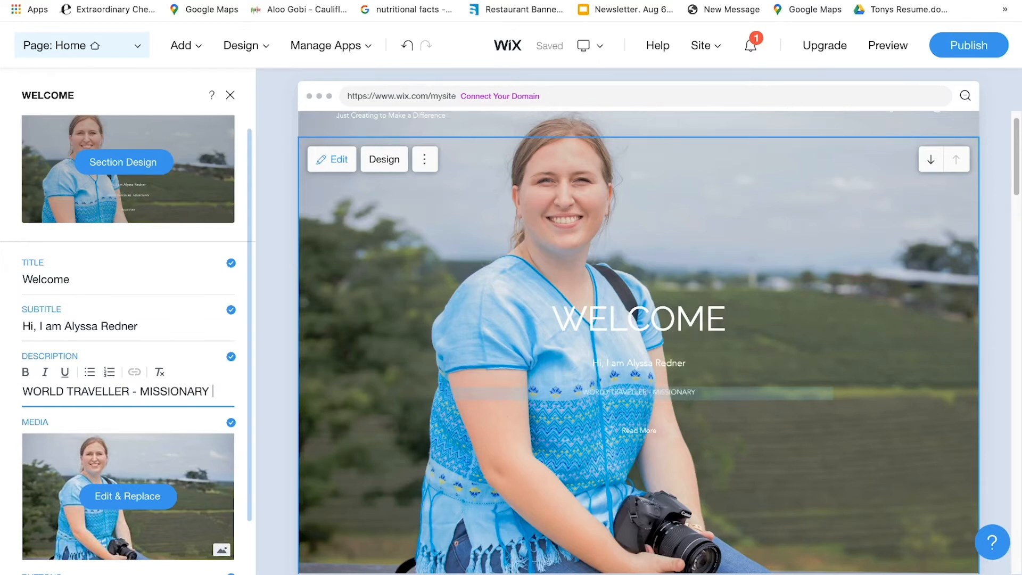
{"action": "type", "text": "- MEDIA GURU"}
Add an exclamation mark to the end of the subtitle and hide the welcome section's Read More button
{"action": "left_click", "coordinate": [144, 325]}
{"action": "type", "text": "!"}
{"action": "left_click", "coordinate": [95, 278]}
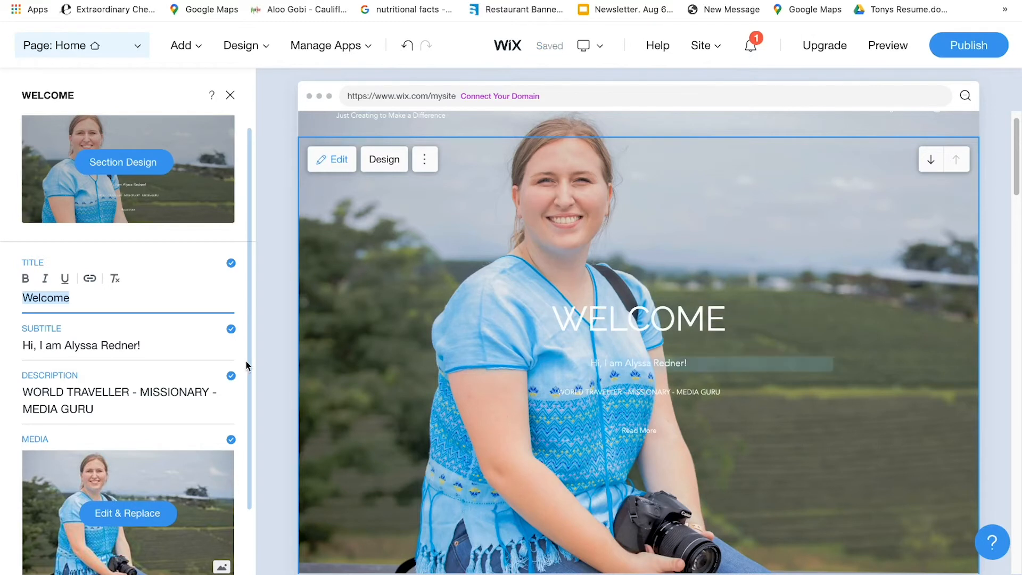
{"action": "scroll", "coordinate": [254, 480], "scroll_direction": "down", "scroll_amount": 2}
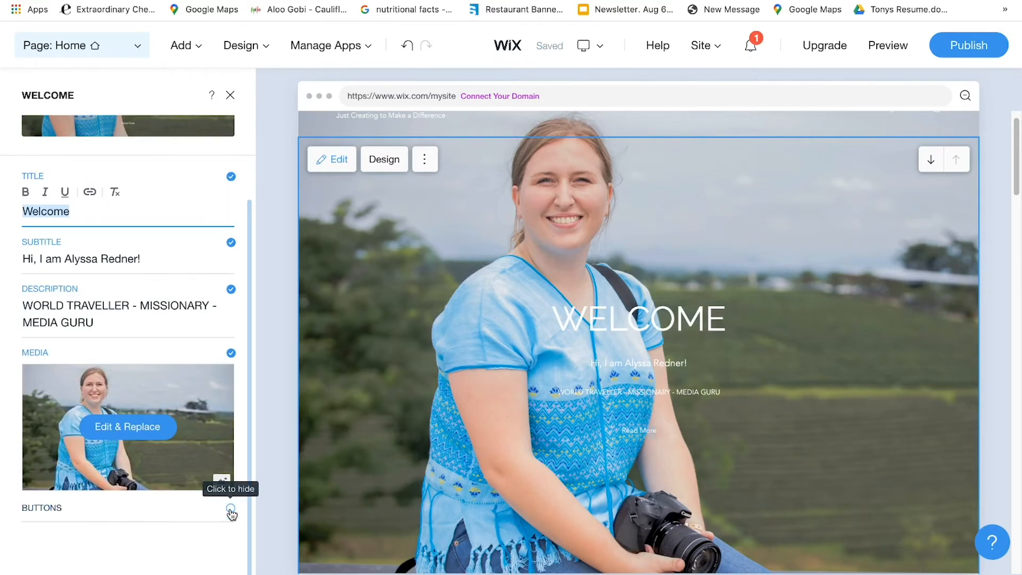
{"action": "left_click", "coordinate": [230, 508]}
{"action": "scroll", "coordinate": [244, 256], "scroll_direction": "up", "scroll_amount": 2}
Position the welcome section's text at the middle right of the photo and set the text size to Large
{"action": "left_click", "coordinate": [126, 177]}
{"action": "left_click", "coordinate": [128, 384]}
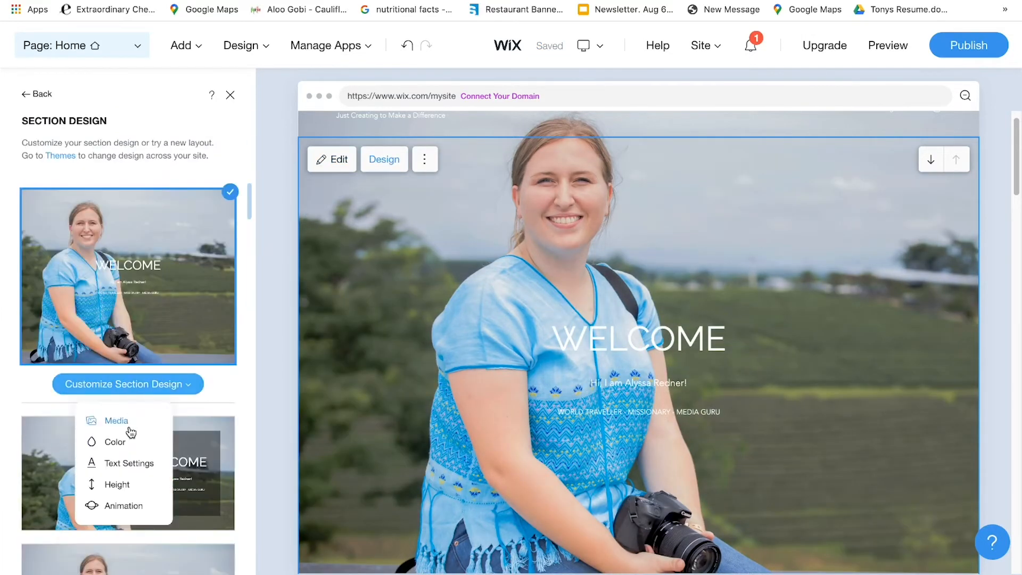
{"action": "left_click", "coordinate": [128, 469]}
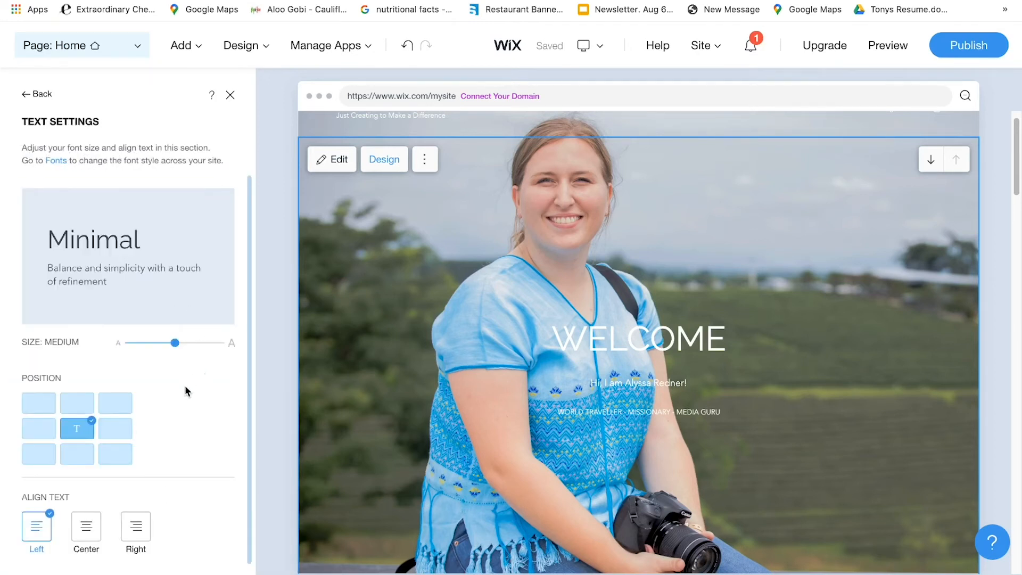
{"action": "left_click", "coordinate": [115, 429]}
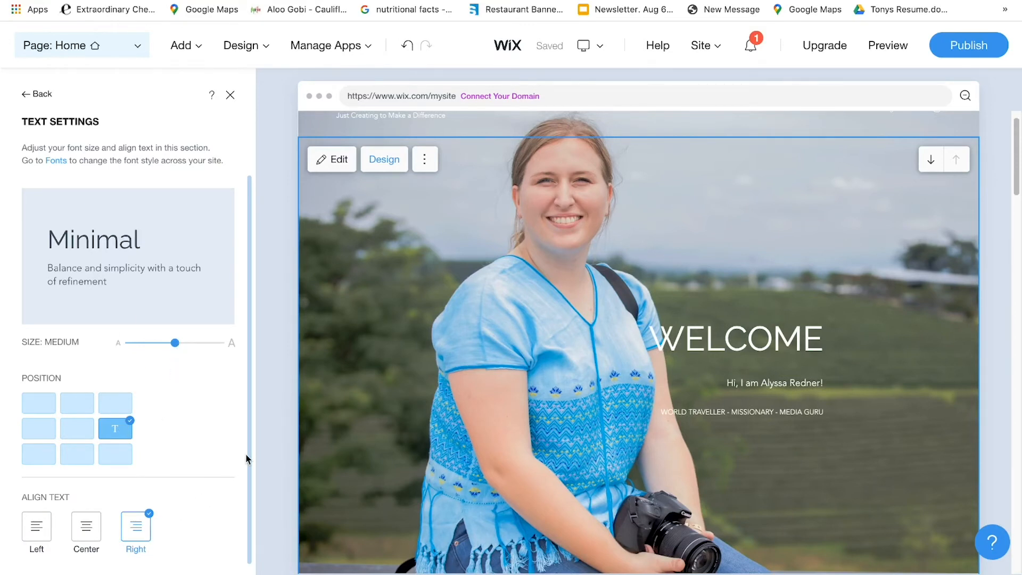
{"action": "scroll", "coordinate": [252, 479], "scroll_direction": "down", "scroll_amount": 1}
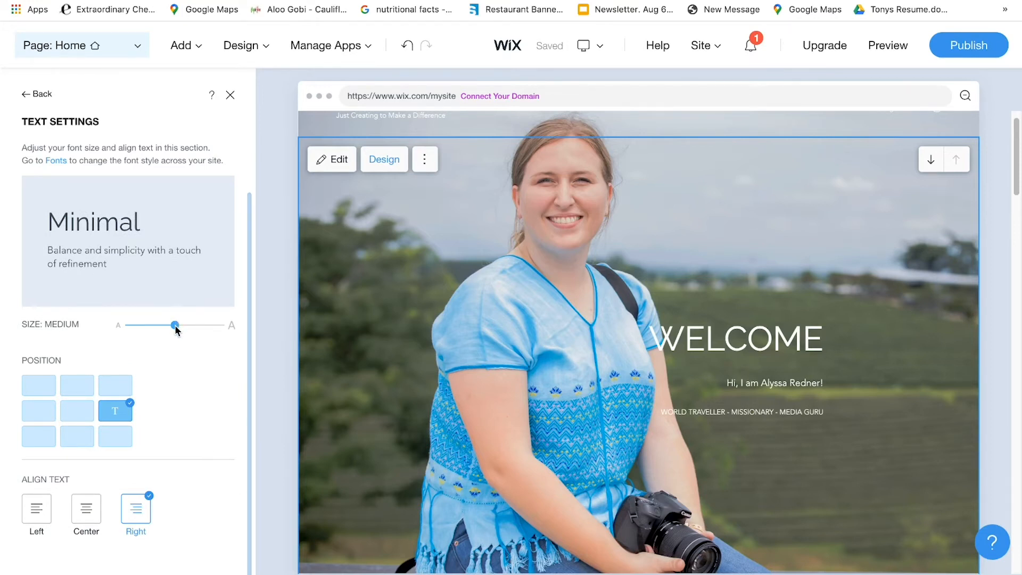
{"action": "left_click_drag", "start_coordinate": [175, 325], "coordinate": [166, 325]}
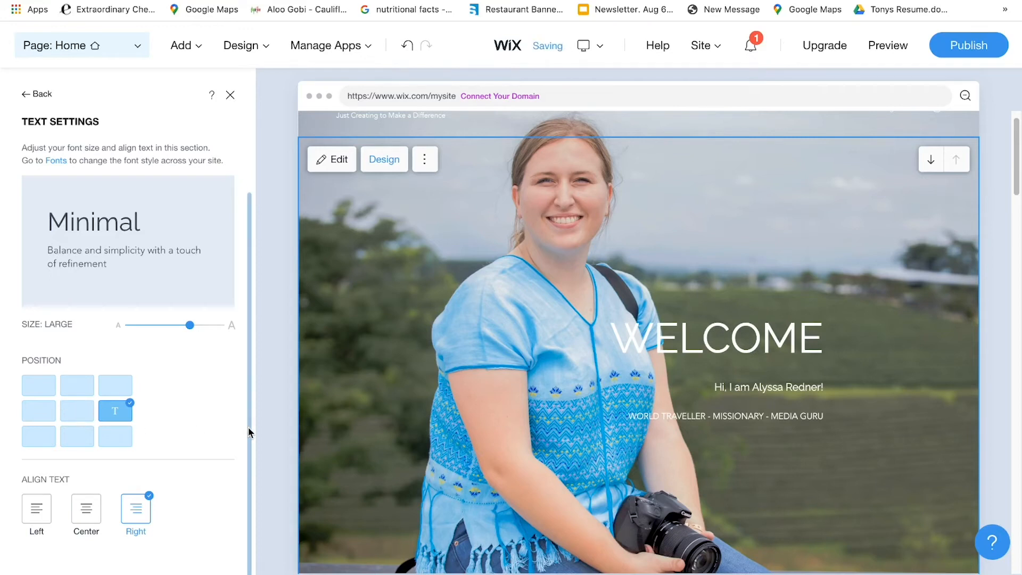
{"action": "left_click_drag", "start_coordinate": [254, 478], "coordinate": [250, 360]}
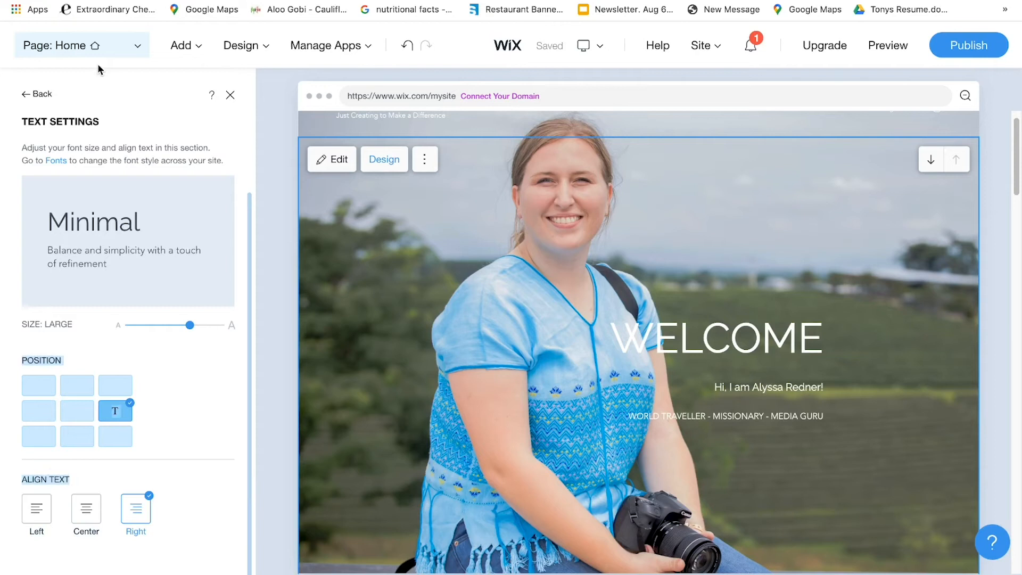
{"action": "left_click", "coordinate": [62, 110]}
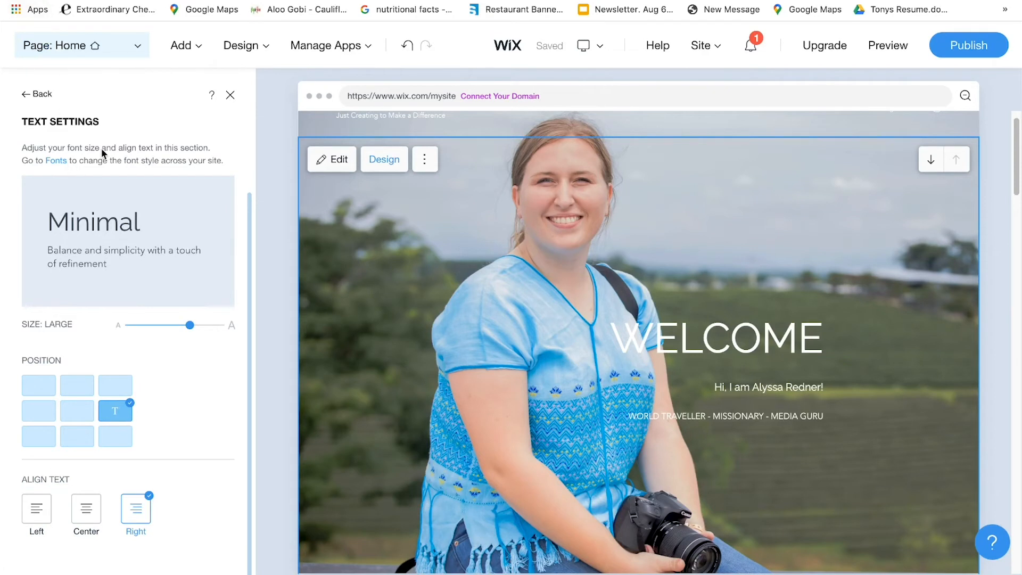
{"action": "double_click", "coordinate": [24, 100]}
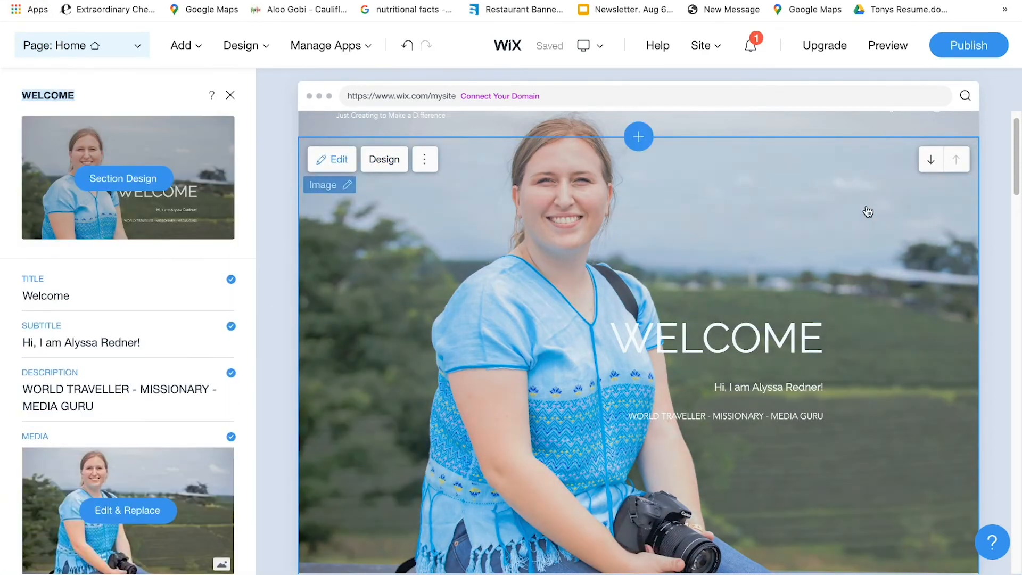
Delete the subscribe form section with the Name and Email Address fields from the homepage
{"action": "left_click_drag", "start_coordinate": [1014, 180], "coordinate": [955, 349]}
{"action": "left_click", "coordinate": [734, 320]}
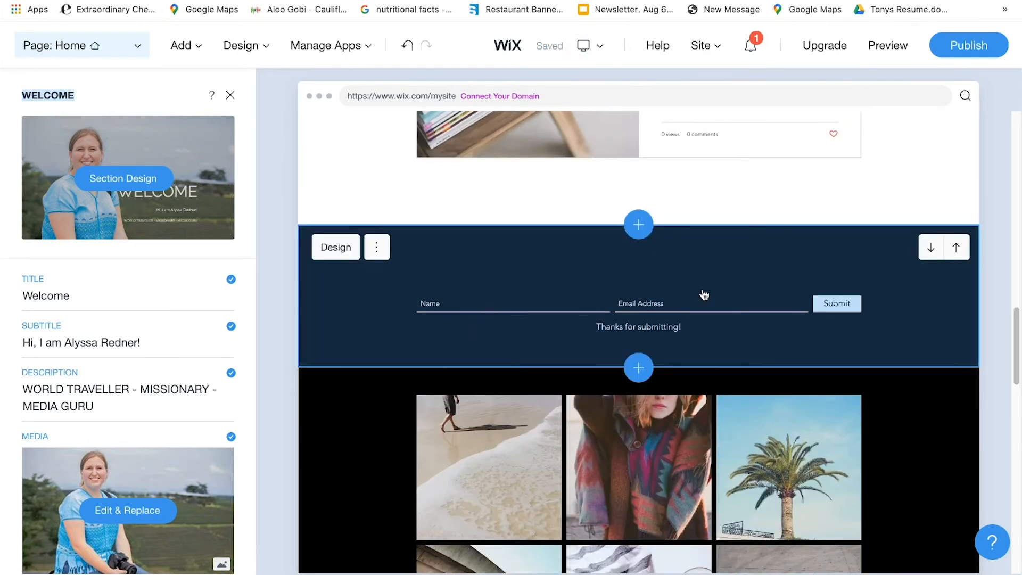
{"action": "left_click", "coordinate": [377, 247]}
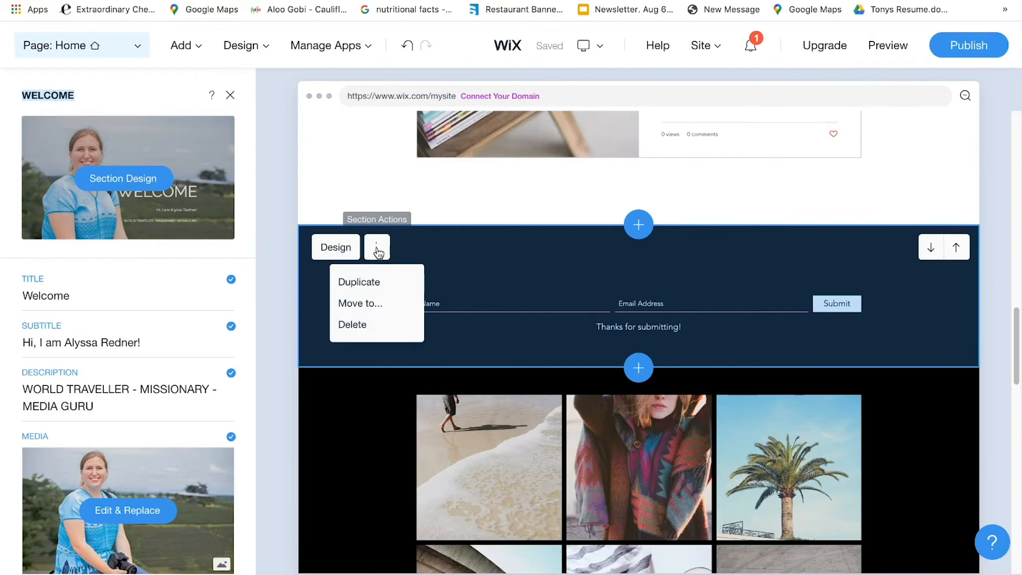
{"action": "left_click", "coordinate": [360, 326]}
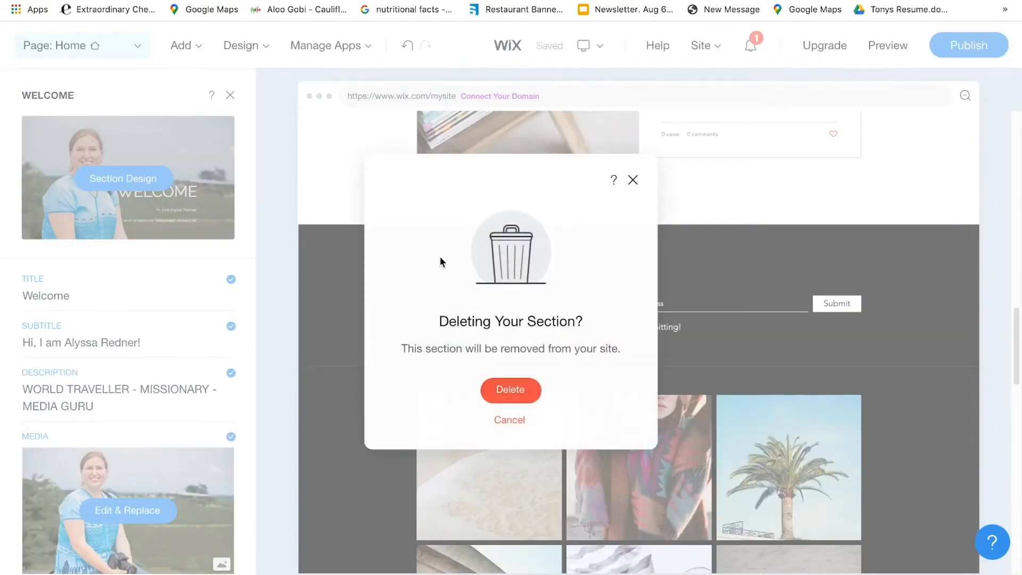
{"action": "left_click", "coordinate": [523, 400]}
Connect the homepage's Instagram feed section to the blogger's Instagram account, continuing with the previously linked settings
{"action": "left_click", "coordinate": [944, 280]}
{"action": "left_click", "coordinate": [429, 221]}
{"action": "left_click", "coordinate": [379, 261]}
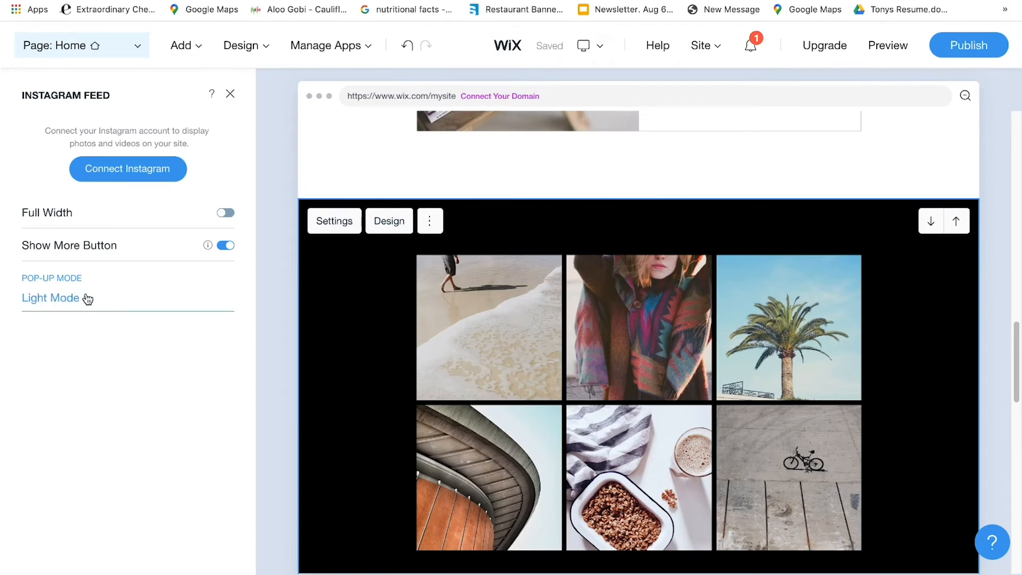
{"action": "left_click", "coordinate": [110, 168]}
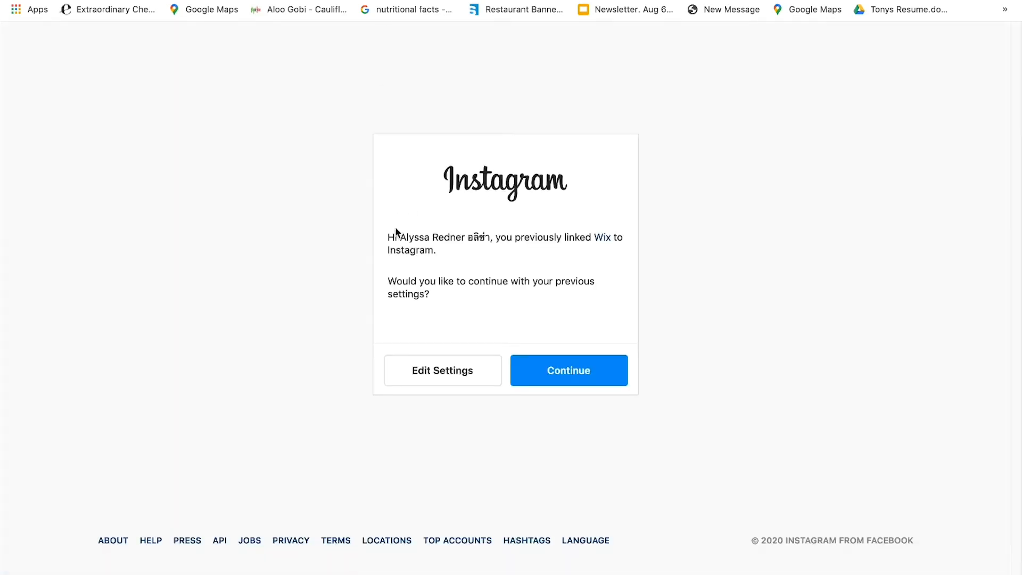
{"action": "left_click", "coordinate": [532, 370]}
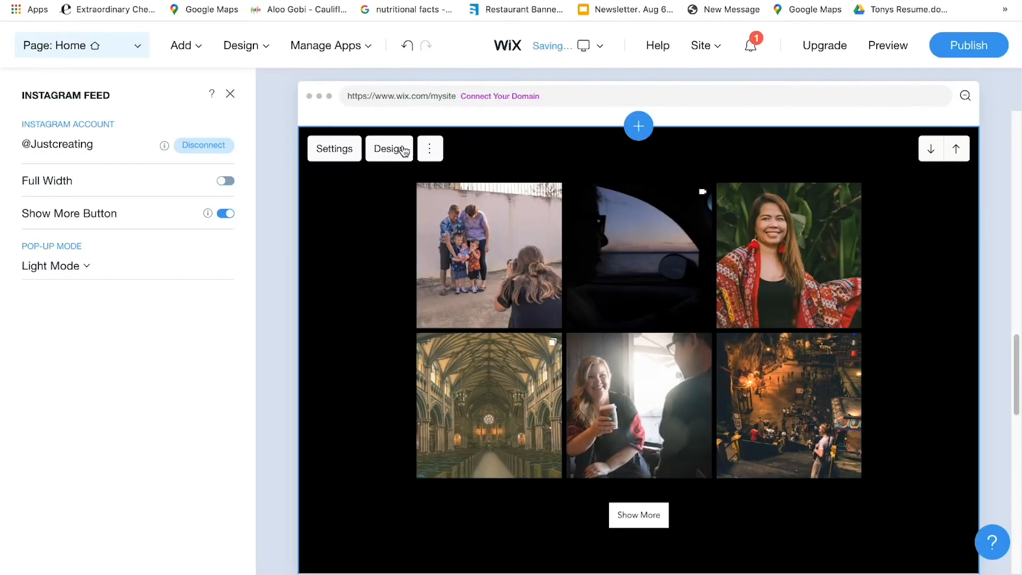
Change the Instagram feed's section design to the full-width grid with two rows of six photos
{"action": "left_click", "coordinate": [374, 152]}
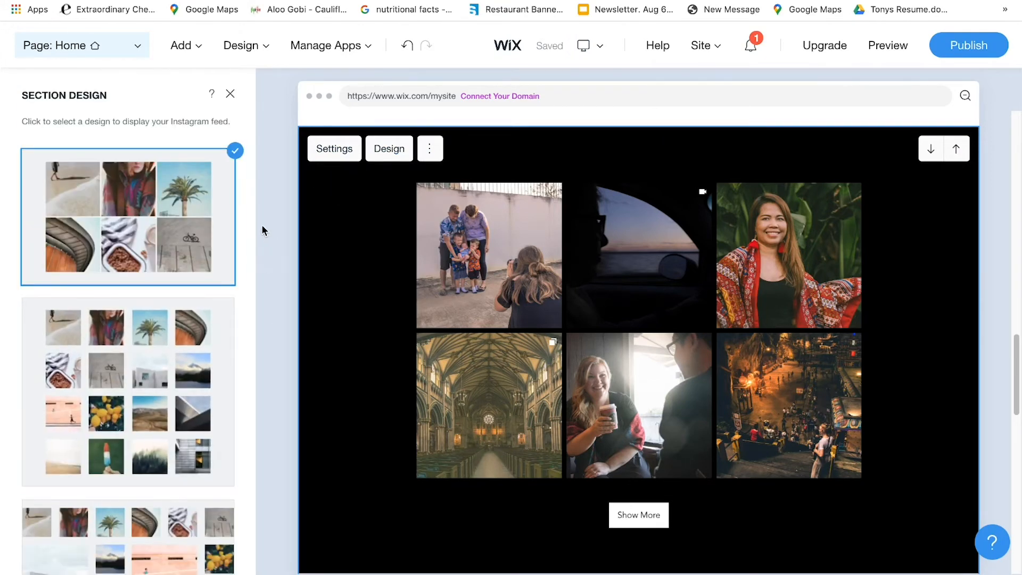
{"action": "scroll", "coordinate": [248, 202], "scroll_direction": "down", "scroll_amount": 4}
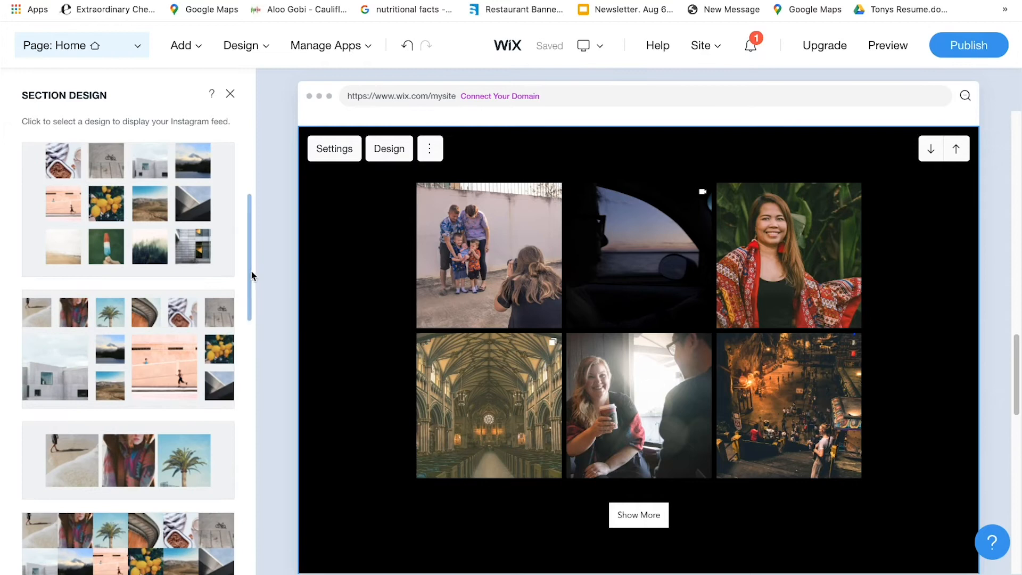
{"action": "scroll", "coordinate": [250, 292], "scroll_direction": "down", "scroll_amount": 2}
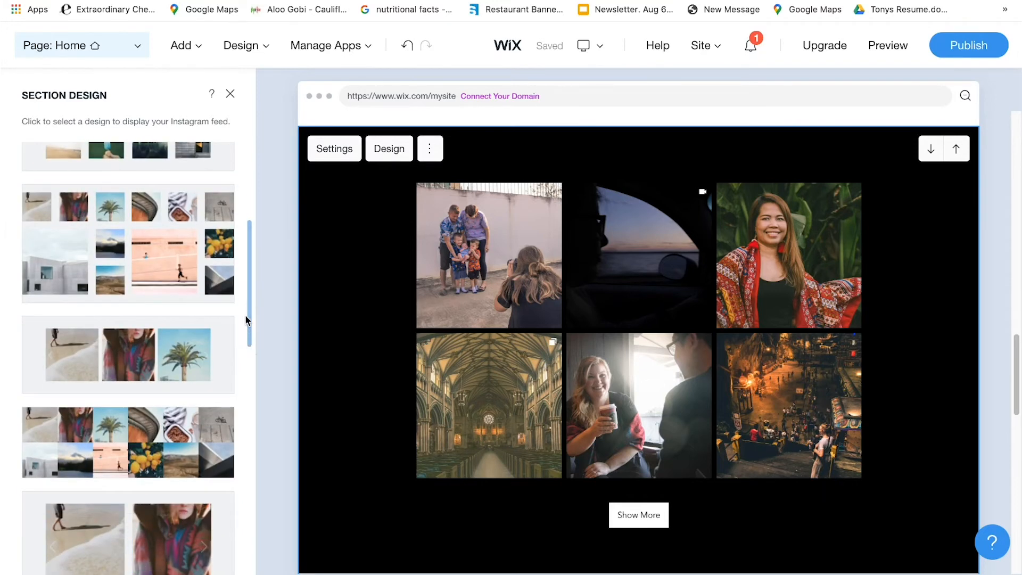
{"action": "left_click", "coordinate": [181, 428]}
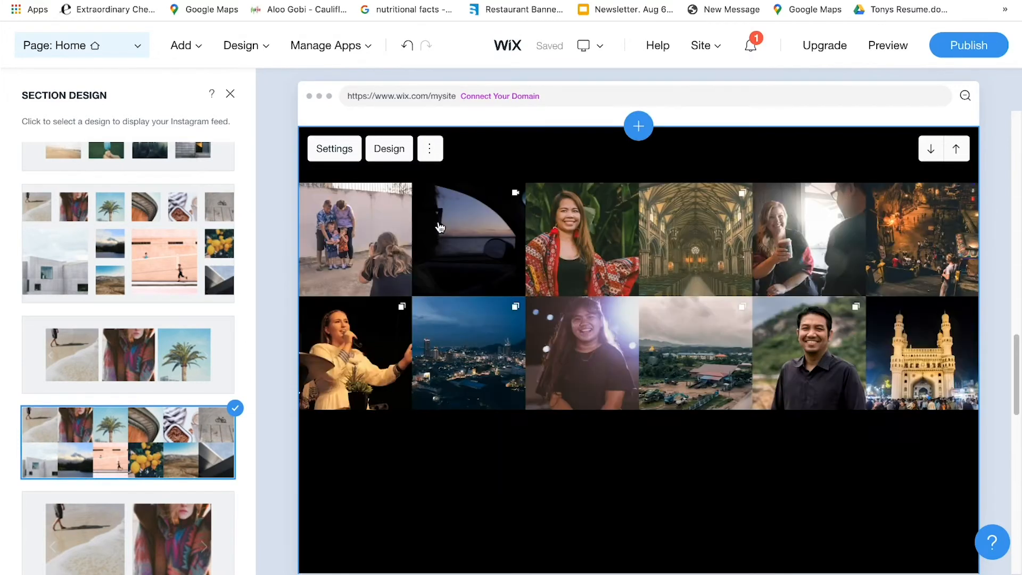
Open the video manager for the homepage's Wix Video section
{"action": "scroll", "coordinate": [440, 227], "scroll_direction": "up", "scroll_amount": 2}
{"action": "scroll", "coordinate": [657, 328], "scroll_direction": "down", "scroll_amount": 5}
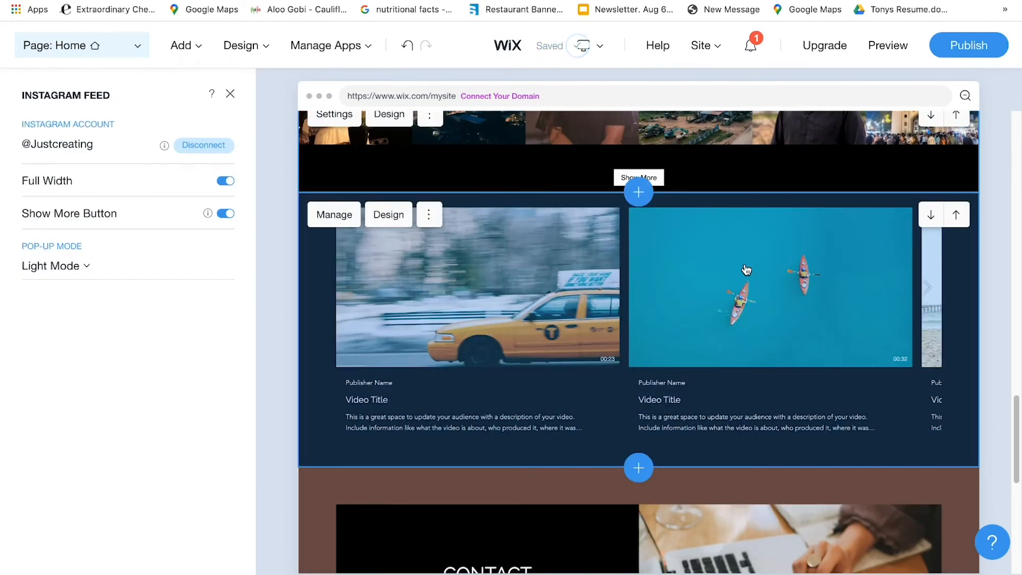
{"action": "left_click", "coordinate": [747, 270]}
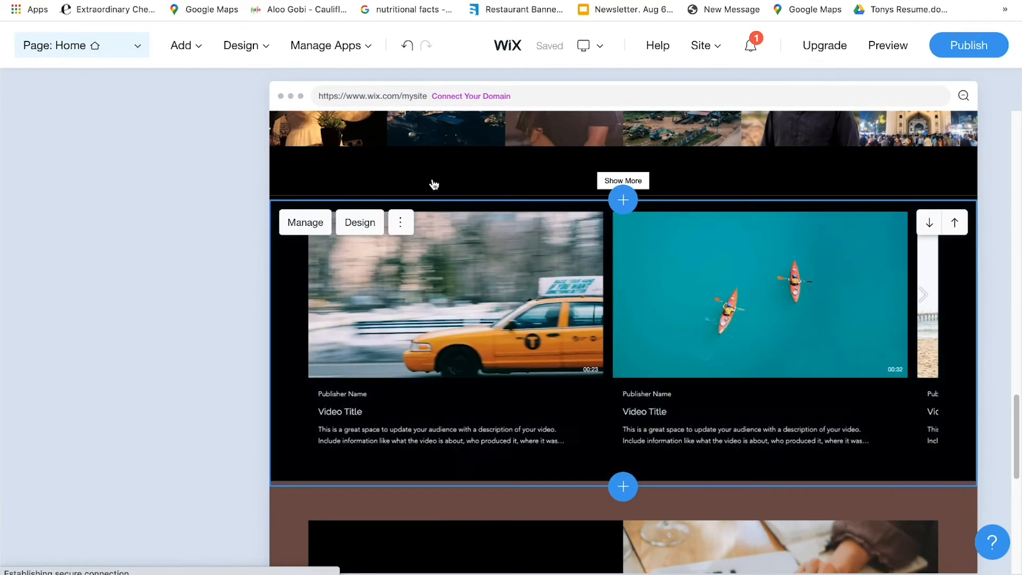
{"action": "left_click", "coordinate": [441, 178]}
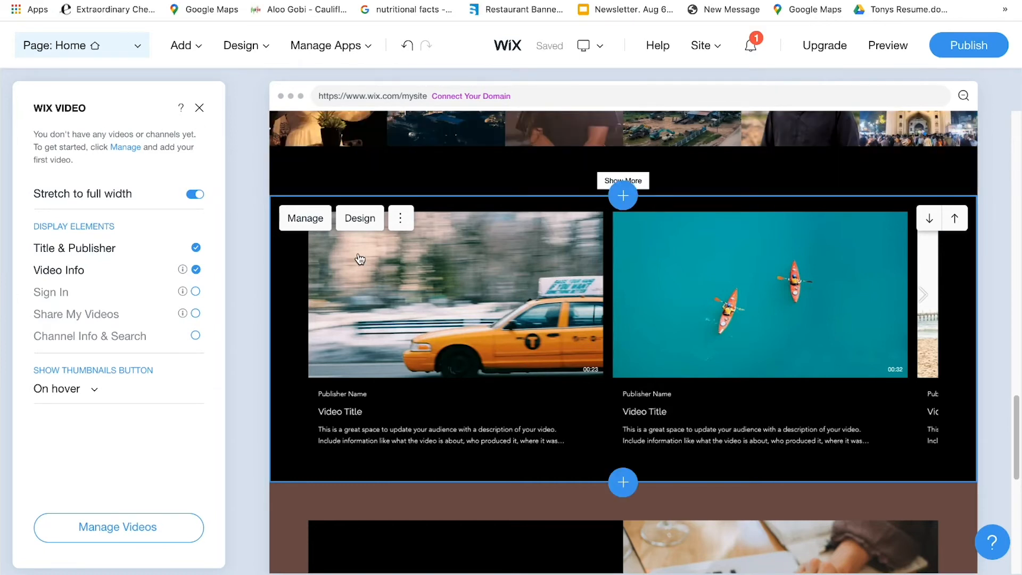
{"action": "left_click", "coordinate": [123, 529]}
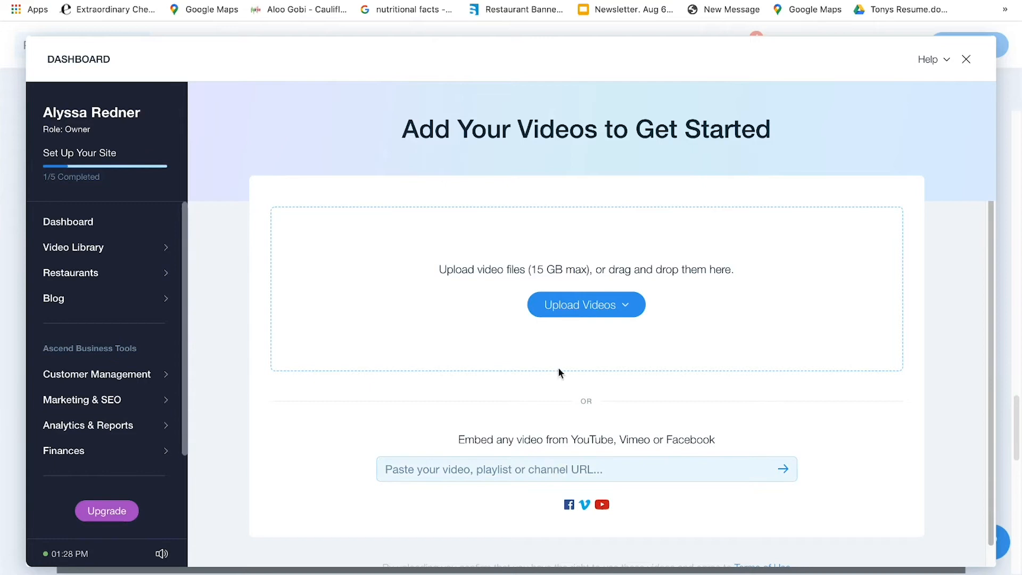
Open YouTube in a new browser tab and go to the account's own channel
{"action": "key", "text": "super+t"}
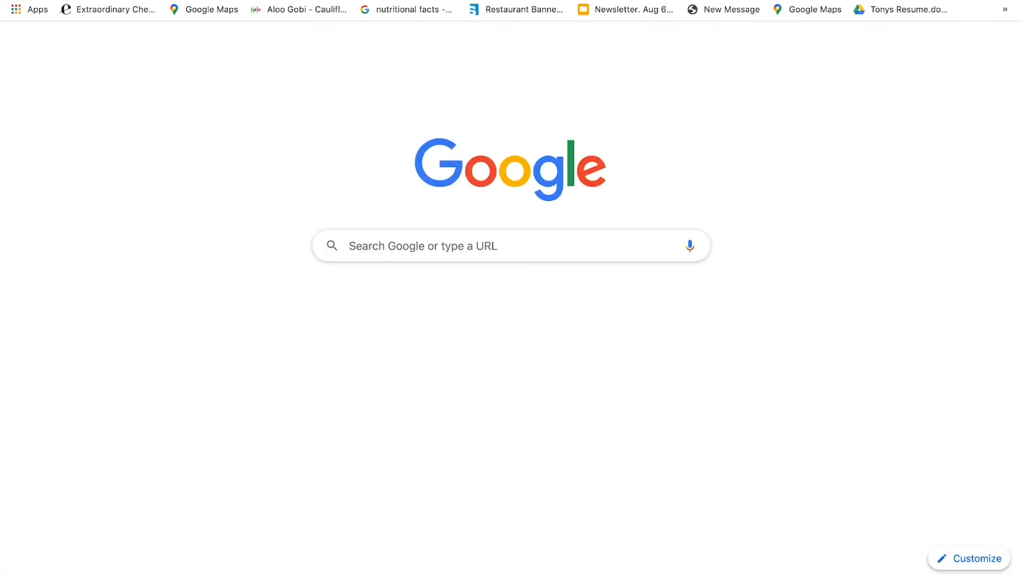
{"action": "type", "text": "you"}
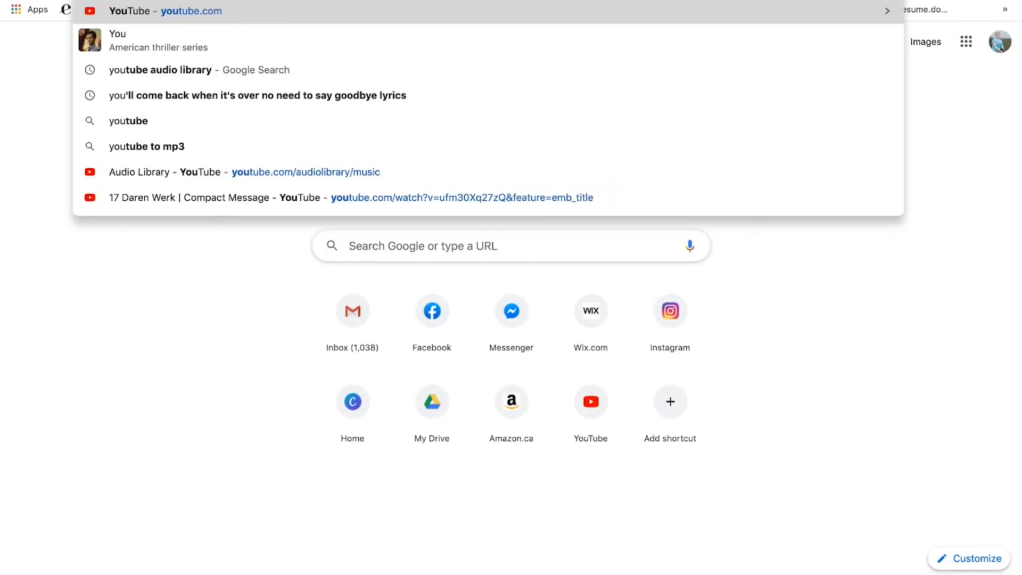
{"action": "key", "text": "Right"}
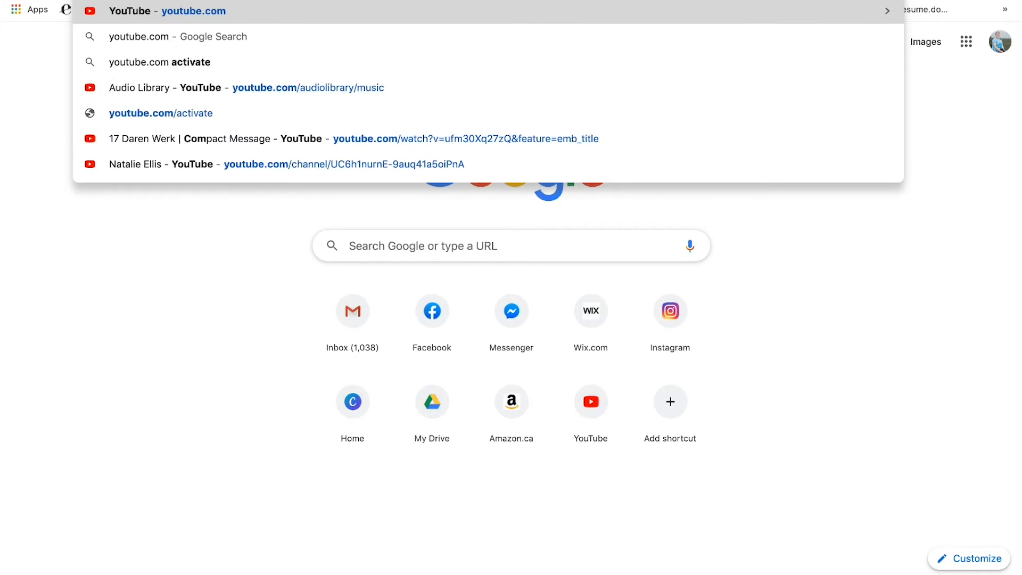
{"action": "key", "text": "Return"}
{"action": "left_click", "coordinate": [977, 41]}
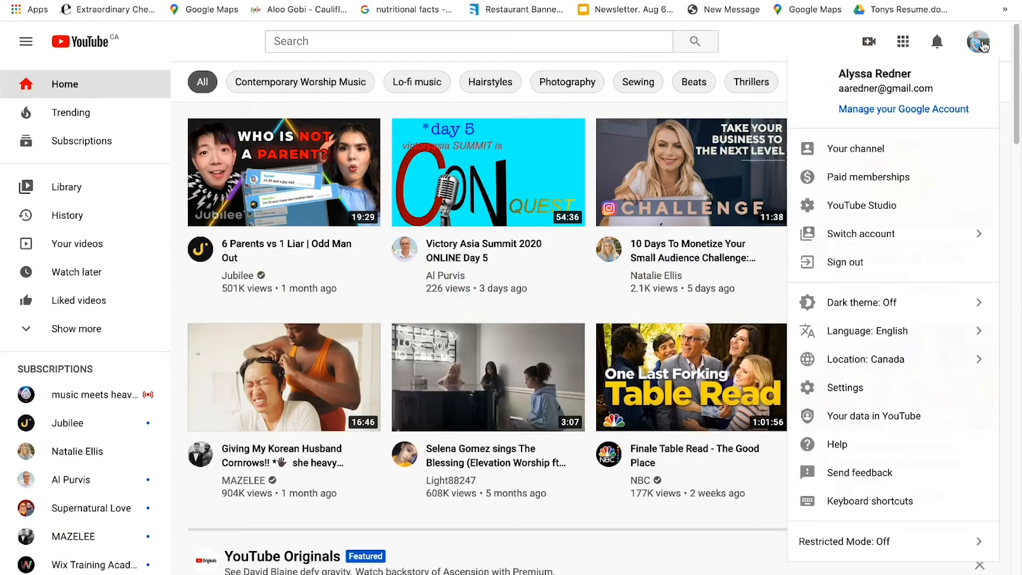
{"action": "left_click", "coordinate": [905, 149]}
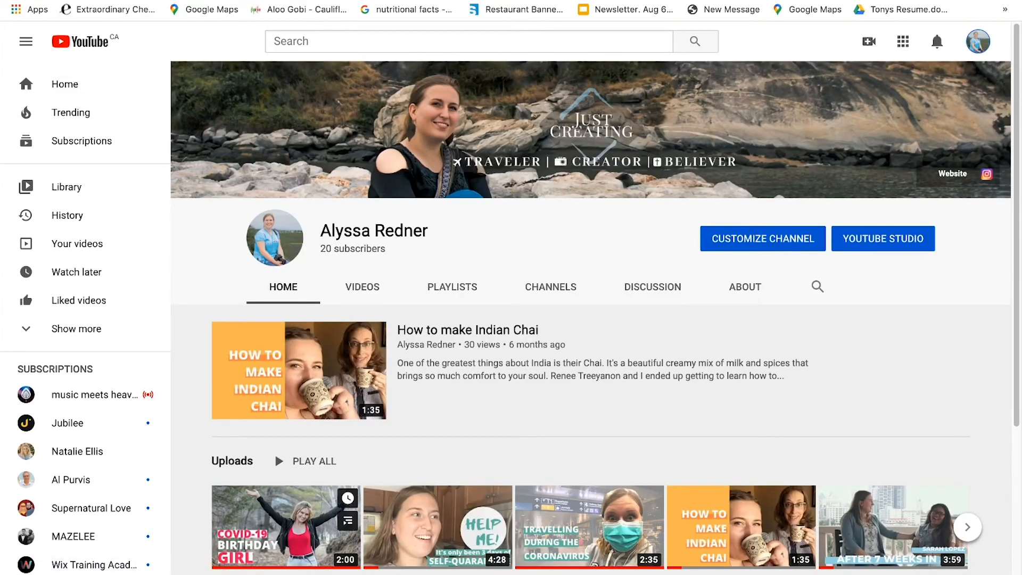
Copy the link of the video "Travelling during the Coronavirus | Incheon Airport" and embed that video in the Wix video library
{"action": "scroll", "coordinate": [612, 426], "scroll_direction": "down", "scroll_amount": 3}
{"action": "scroll", "coordinate": [612, 426], "scroll_direction": "up", "scroll_amount": 2}
{"action": "right_click", "coordinate": [608, 415]}
{"action": "left_click", "coordinate": [618, 427]}
{"action": "left_click", "coordinate": [968, 463]}
{"action": "left_click", "coordinate": [969, 464]}
{"action": "left_click", "coordinate": [212, 463]}
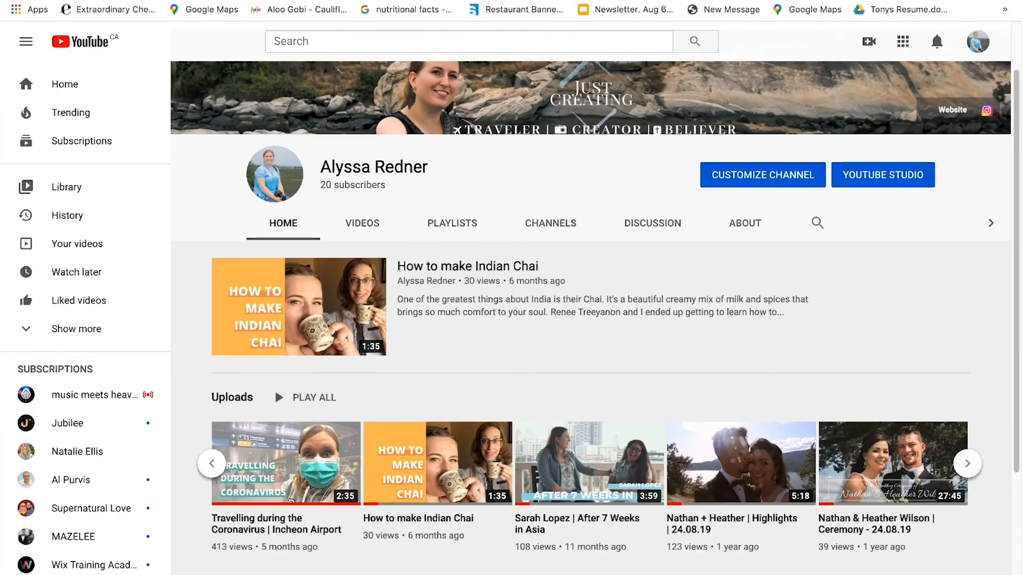
{"action": "left_click", "coordinate": [970, 464]}
{"action": "right_click", "coordinate": [291, 435]}
{"action": "left_click", "coordinate": [335, 361]}
{"action": "left_click", "coordinate": [905, 1]}
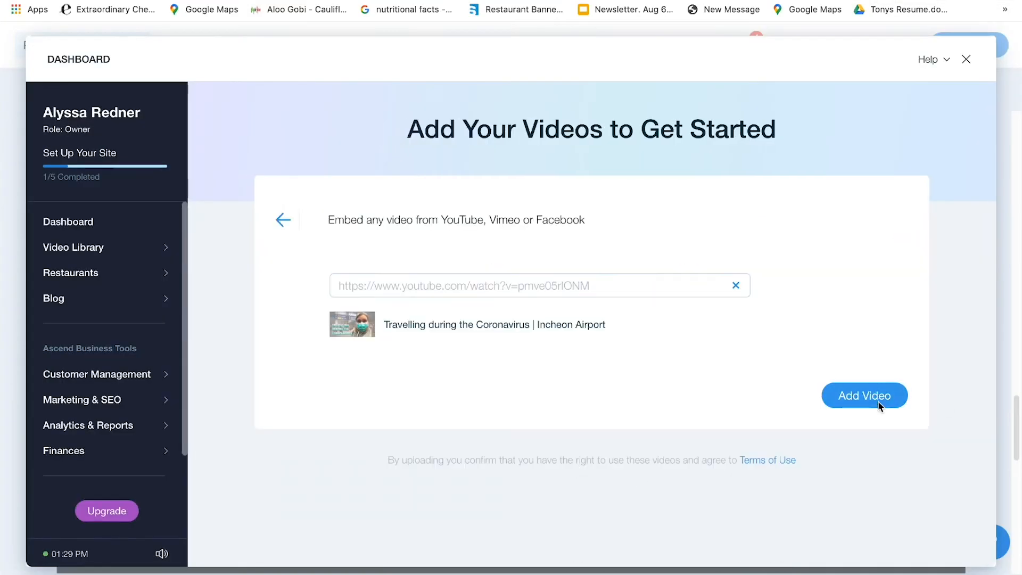
{"action": "left_click", "coordinate": [879, 406]}
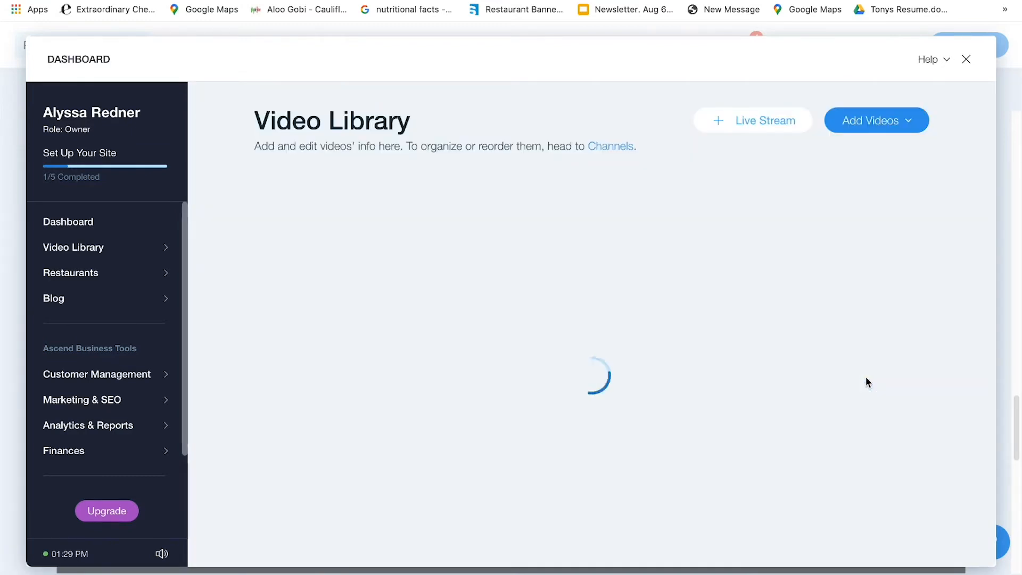
Add a second YouTube video, about the journey in India, to the video library using its copied URL
{"action": "left_click", "coordinate": [264, 278]}
{"action": "left_click", "coordinate": [871, 120]}
{"action": "left_click", "coordinate": [851, 319]}
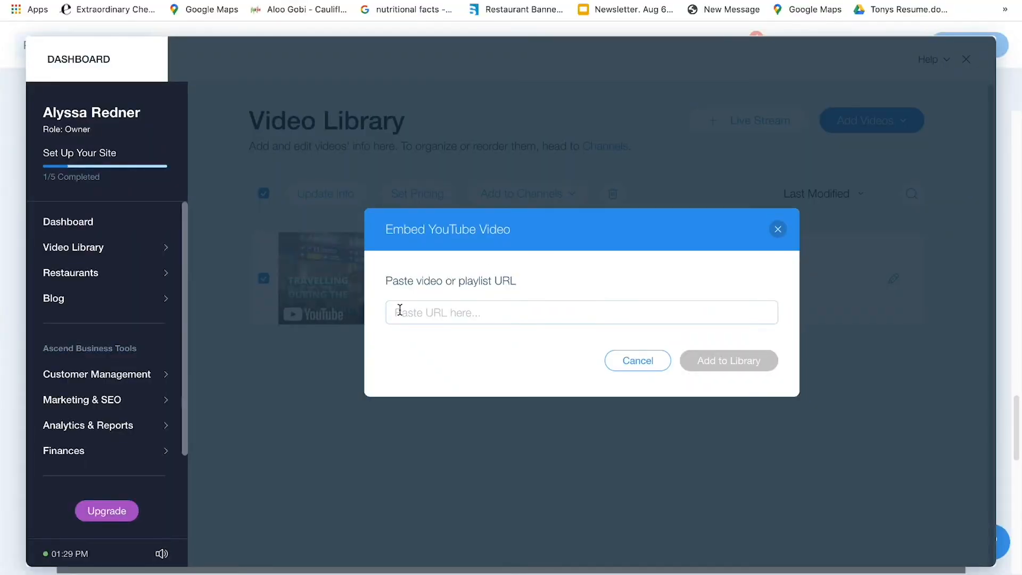
{"action": "left_click", "coordinate": [400, 312]}
{"action": "key", "text": "super+v"}
{"action": "left_click", "coordinate": [763, 379]}
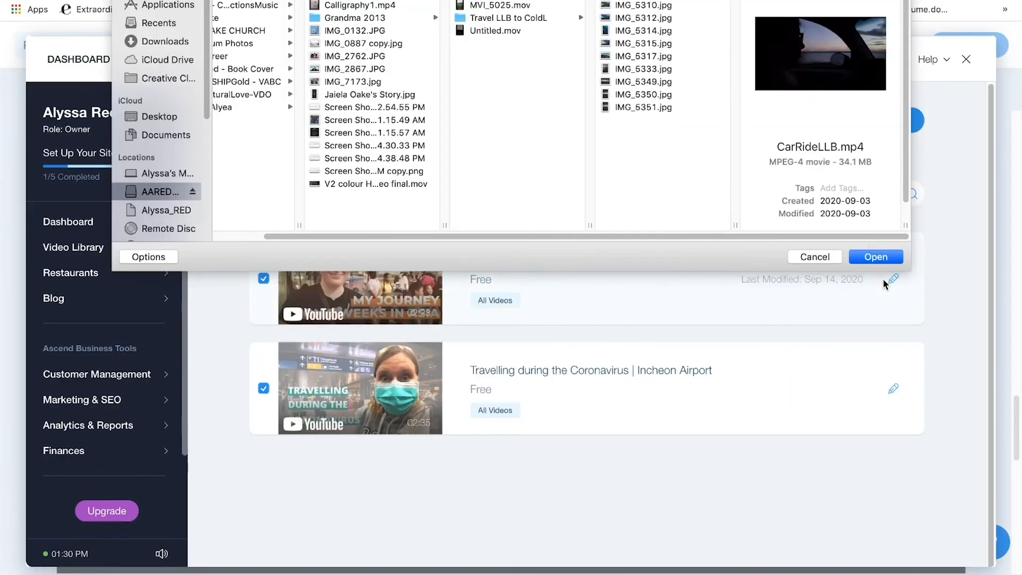
Upload CarRideLLB.mp4 to the video library and title it "Travel Video"
{"action": "left_click", "coordinate": [875, 257]}
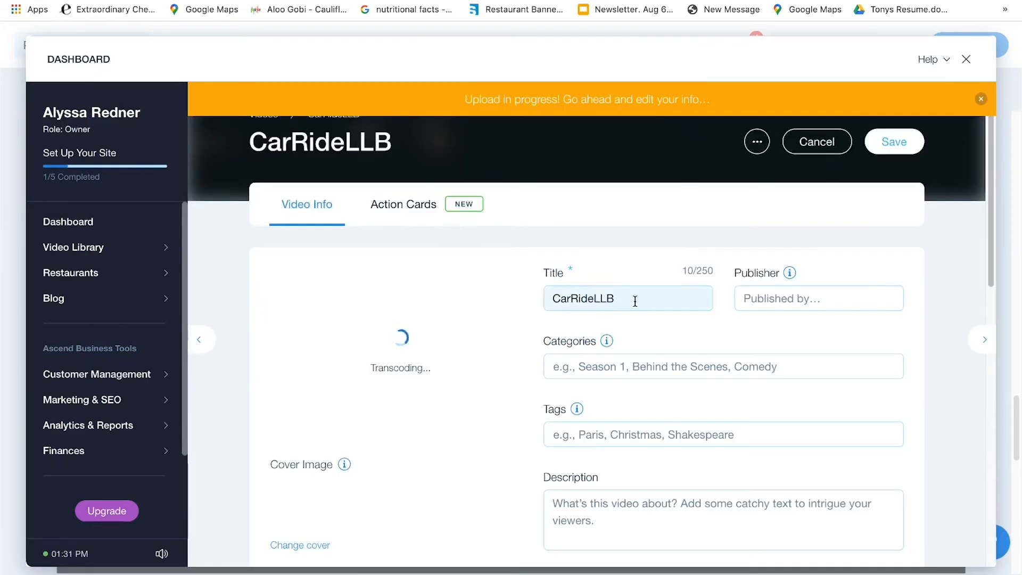
{"action": "double_click", "coordinate": [635, 302]}
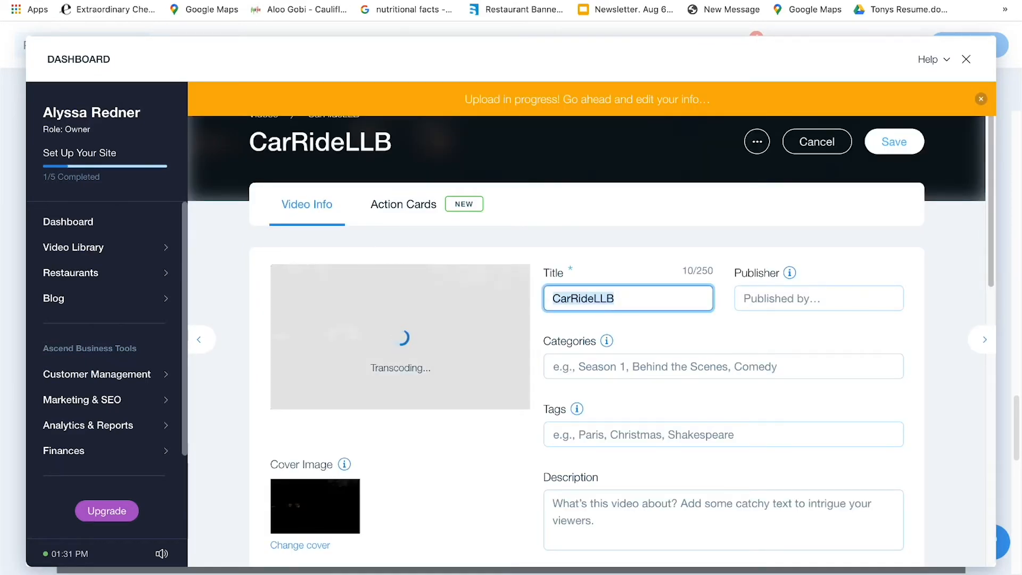
{"action": "type", "text": "Travel"}
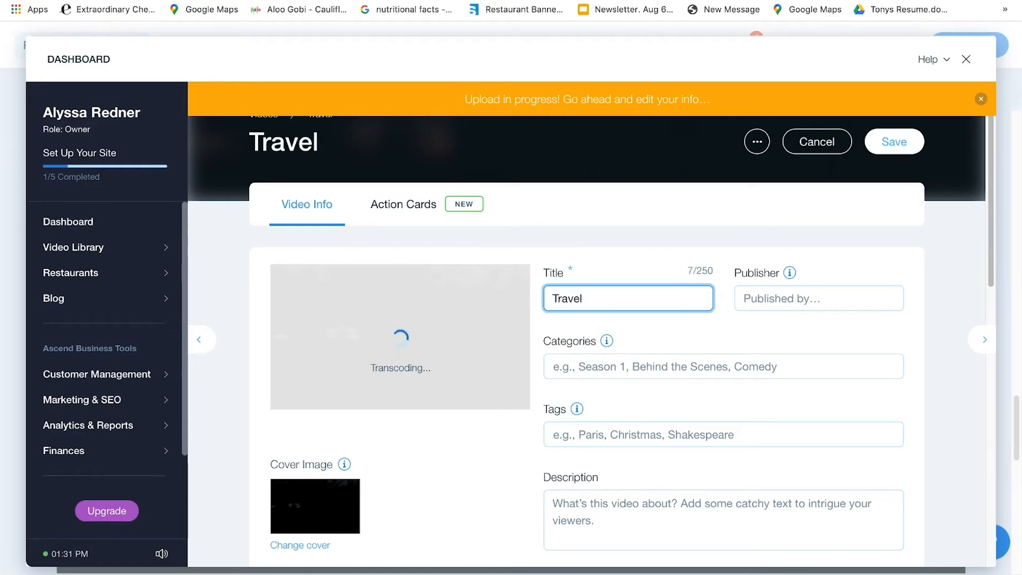
{"action": "type", "text": " Vi"}
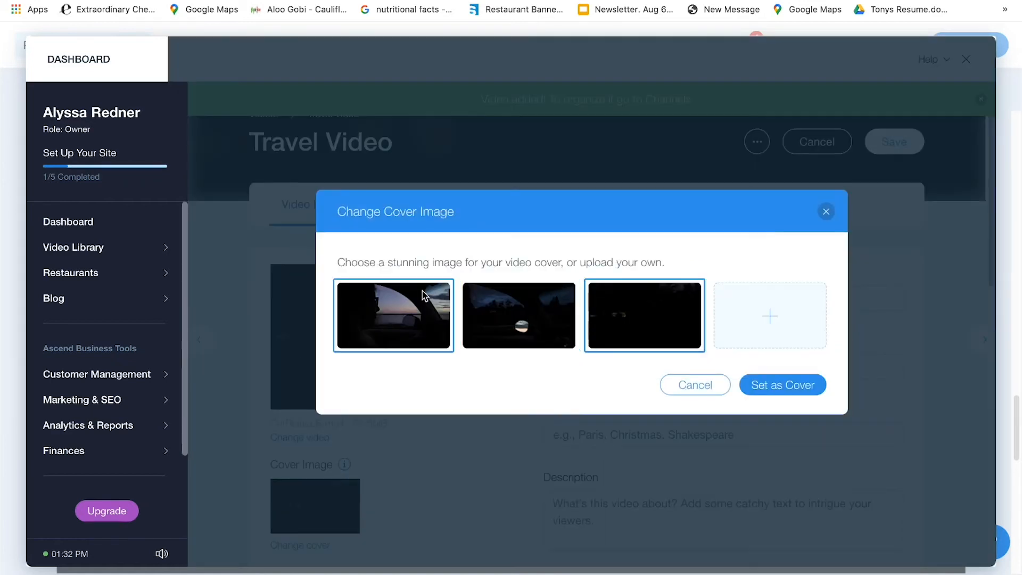
Use the brighter sunset car-window frame as the Travel Video's cover image and enter the publisher's full name
{"action": "left_click", "coordinate": [409, 313]}
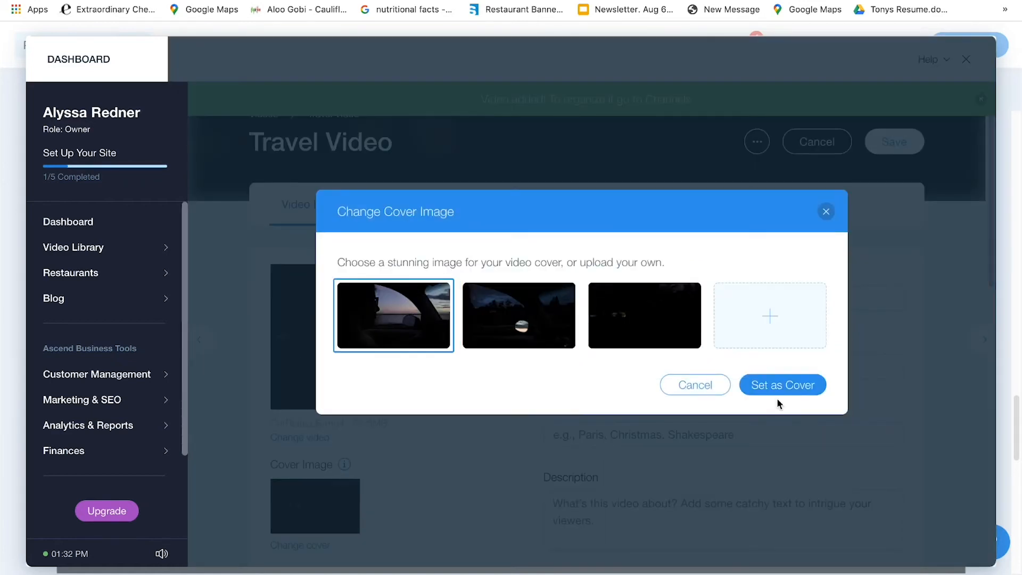
{"action": "left_click", "coordinate": [777, 385]}
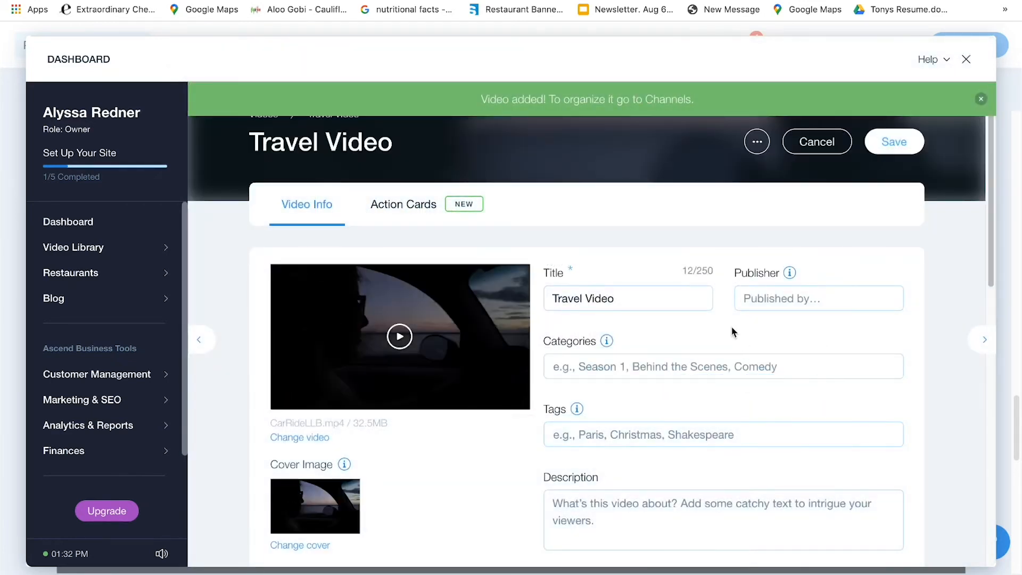
{"action": "left_click", "coordinate": [786, 309]}
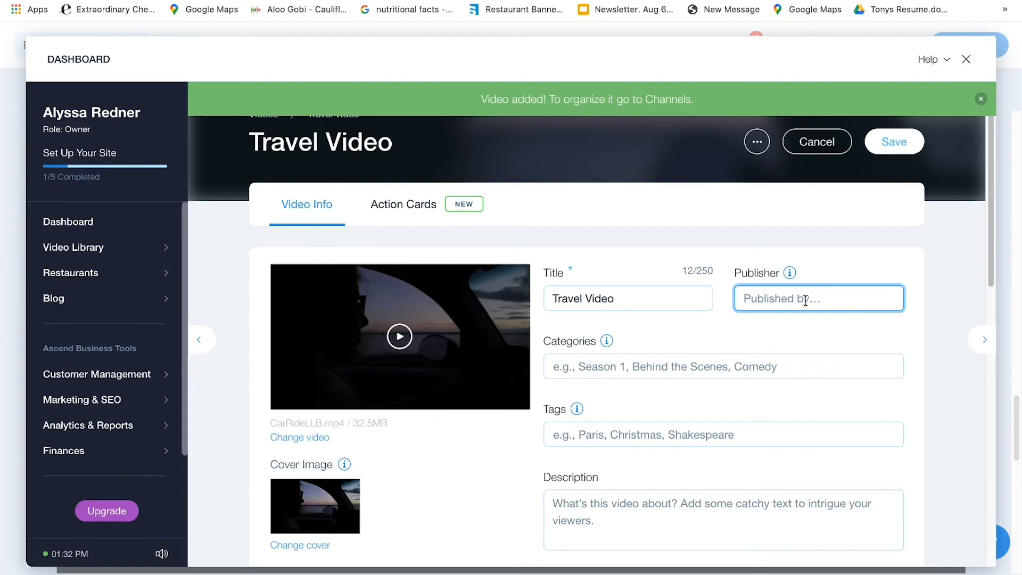
{"action": "type", "text": "Alyssa Redner"}
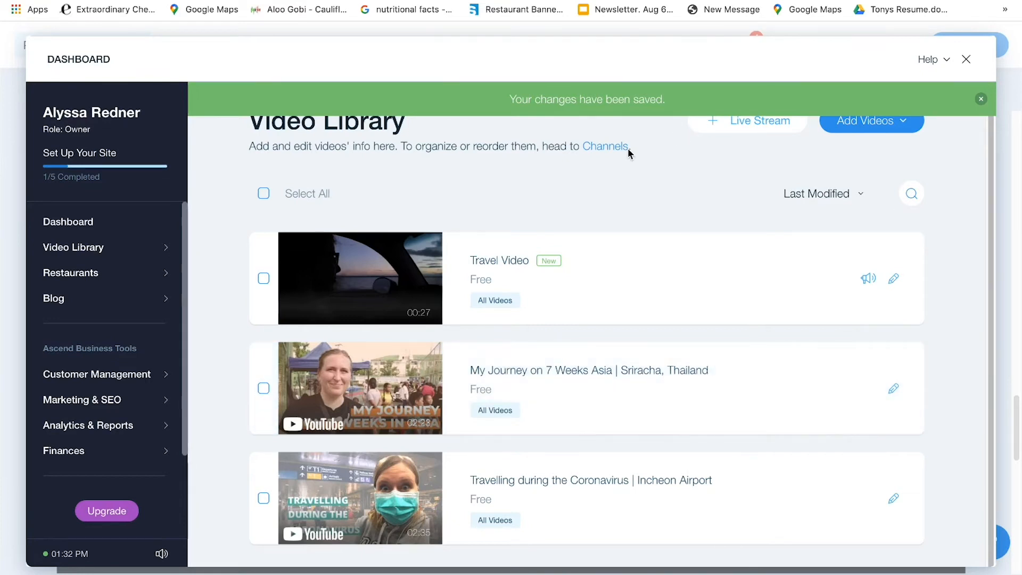
In the All Videos channel, move Travel Video to first place in the video order
{"action": "left_click", "coordinate": [620, 151]}
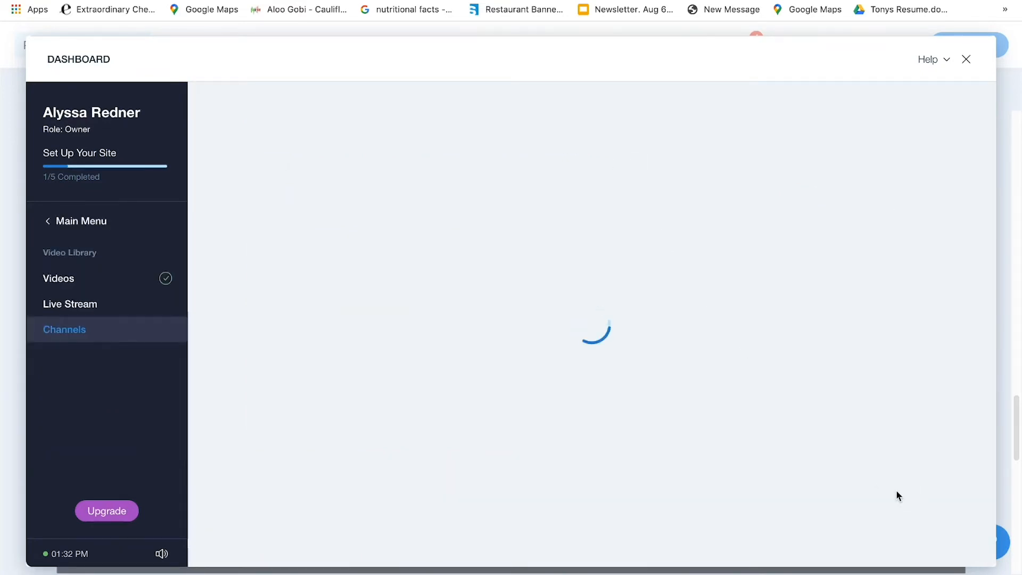
{"action": "left_click", "coordinate": [323, 307]}
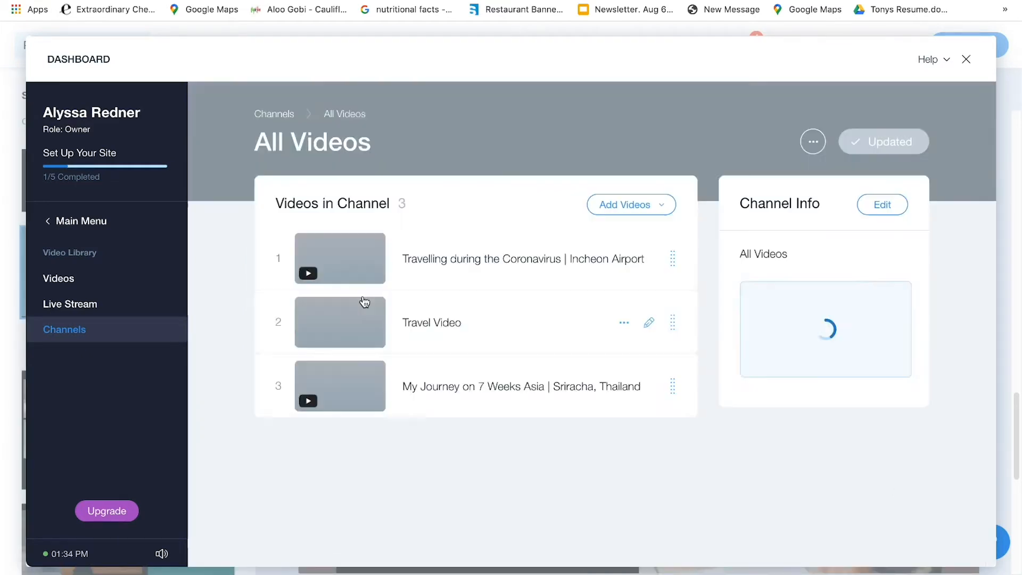
{"action": "left_click_drag", "start_coordinate": [362, 333], "coordinate": [355, 296]}
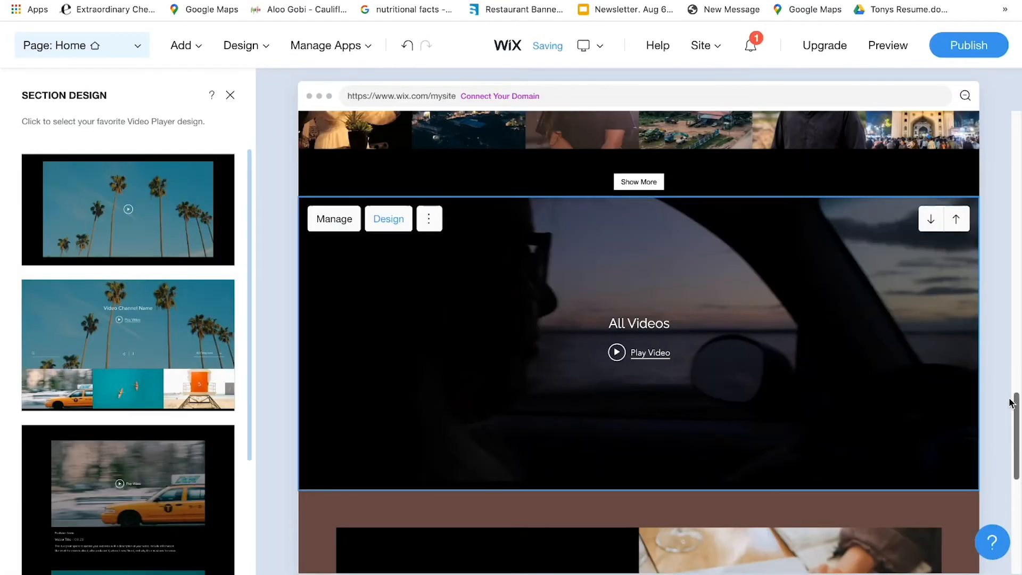
Edit the homepage's Contact section and hide its phone number
{"action": "scroll", "coordinate": [1015, 405], "scroll_direction": "up", "scroll_amount": 4}
{"action": "scroll", "coordinate": [1015, 399], "scroll_direction": "up", "scroll_amount": 1}
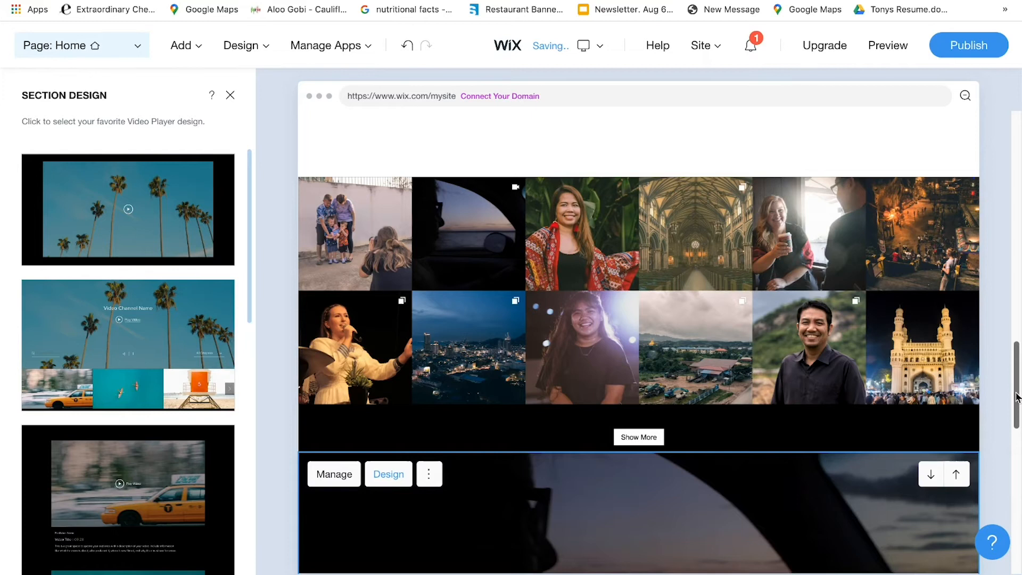
{"action": "scroll", "coordinate": [1015, 428], "scroll_direction": "down", "scroll_amount": 7}
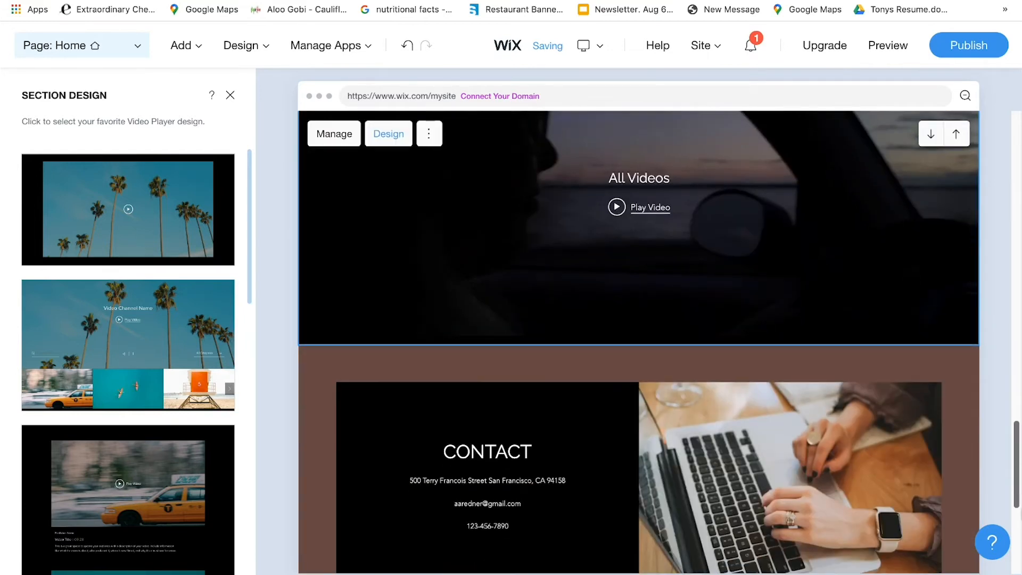
{"action": "scroll", "coordinate": [638, 340], "scroll_direction": "down", "scroll_amount": 4}
{"action": "left_click", "coordinate": [598, 291]}
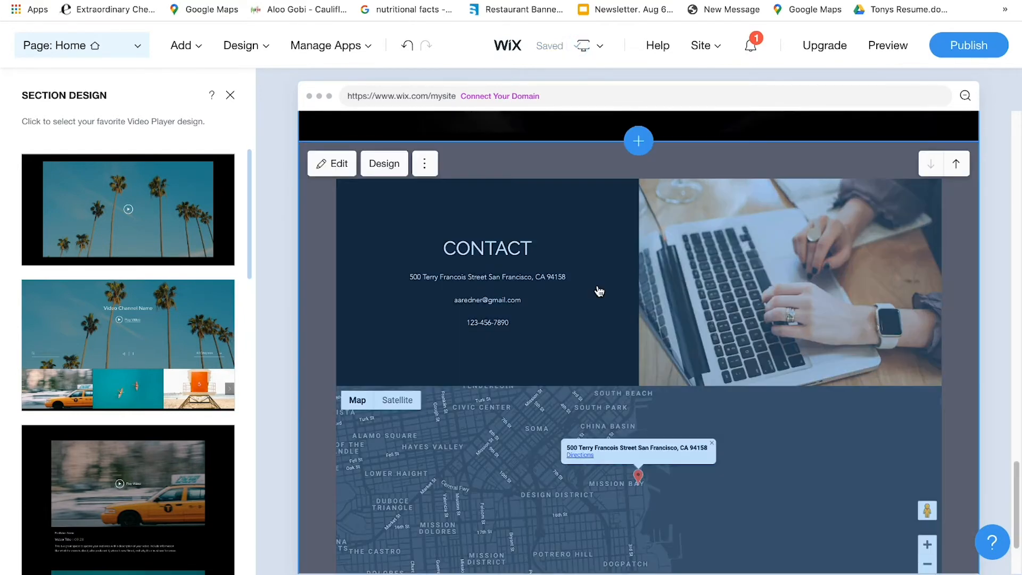
{"action": "left_click", "coordinate": [337, 165]}
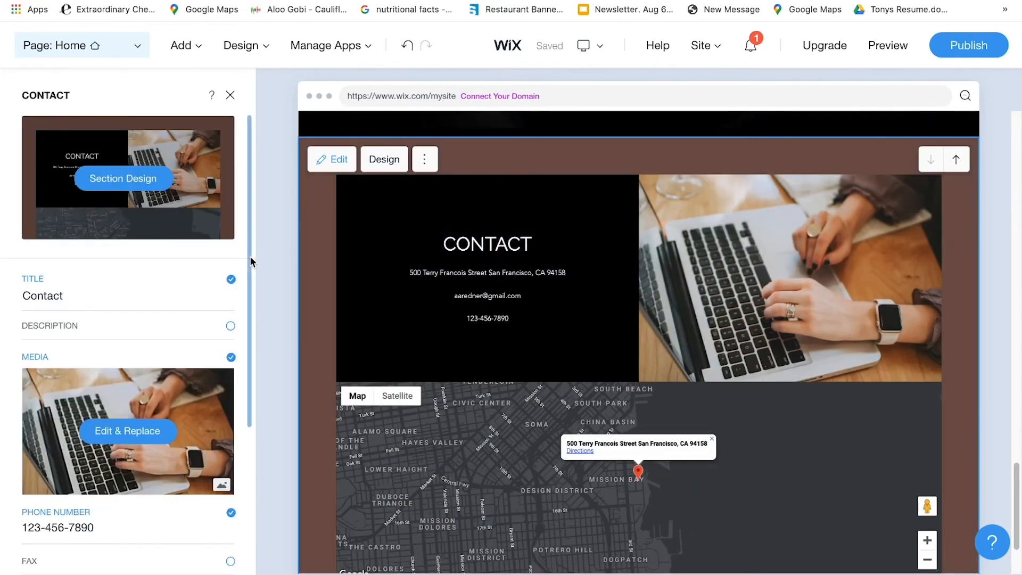
{"action": "scroll", "coordinate": [251, 262], "scroll_direction": "down", "scroll_amount": 4}
{"action": "scroll", "coordinate": [246, 411], "scroll_direction": "down", "scroll_amount": 1}
{"action": "left_click", "coordinate": [98, 298]}
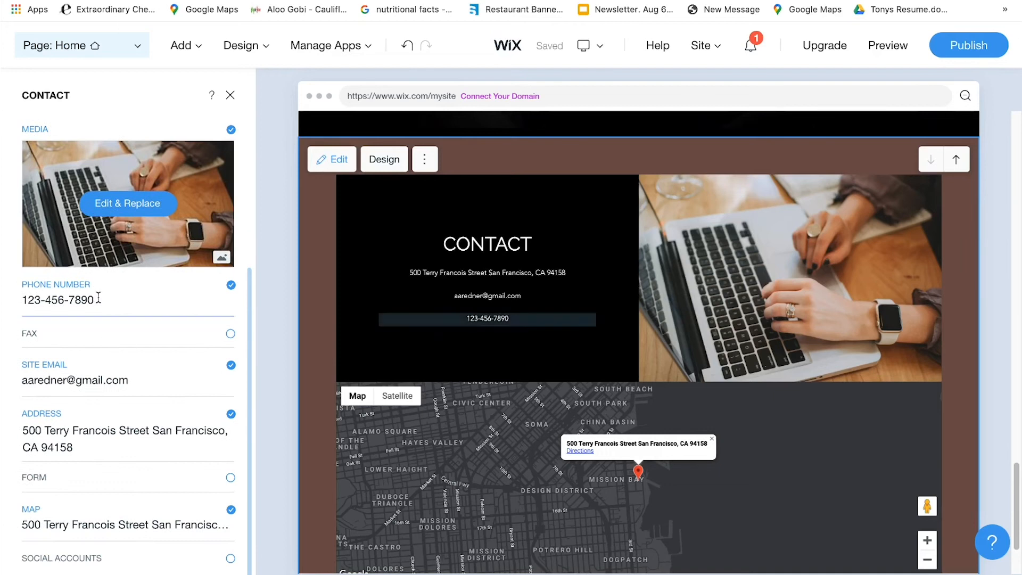
{"action": "left_click", "coordinate": [228, 286]}
Hide the address and the map in the Contact section
{"action": "left_click", "coordinate": [71, 373]}
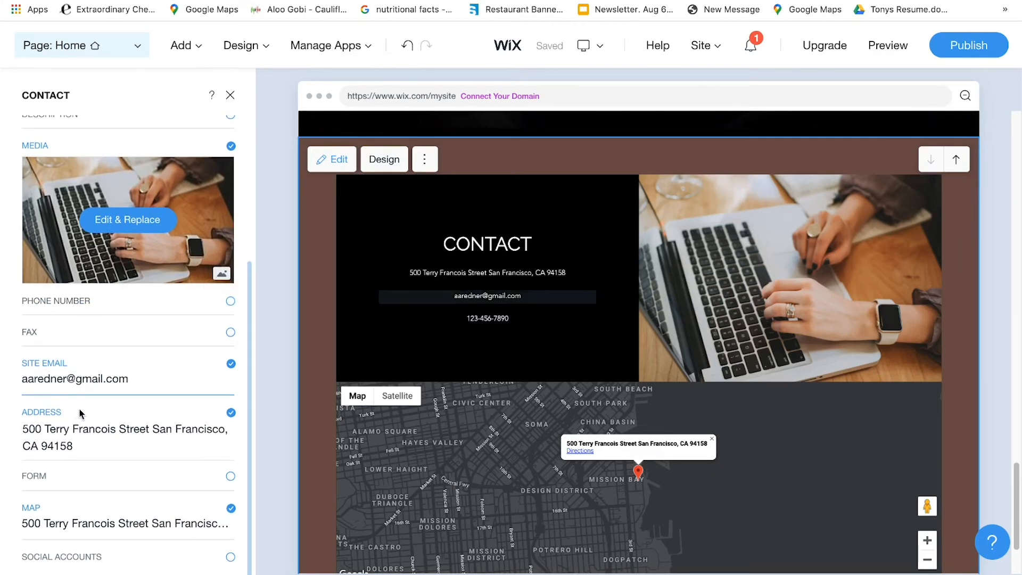
{"action": "left_click", "coordinate": [116, 446]}
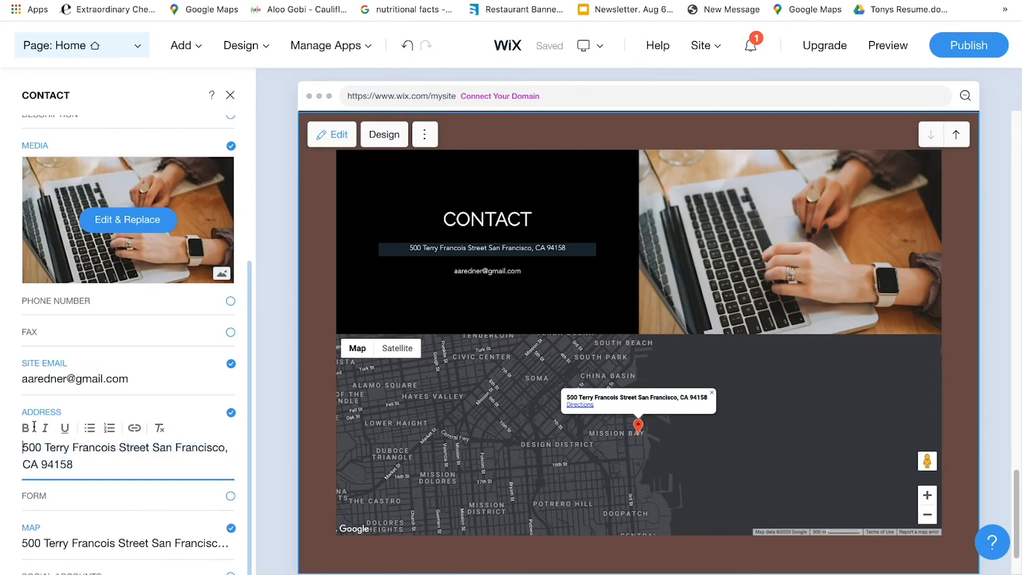
{"action": "left_click", "coordinate": [230, 412]}
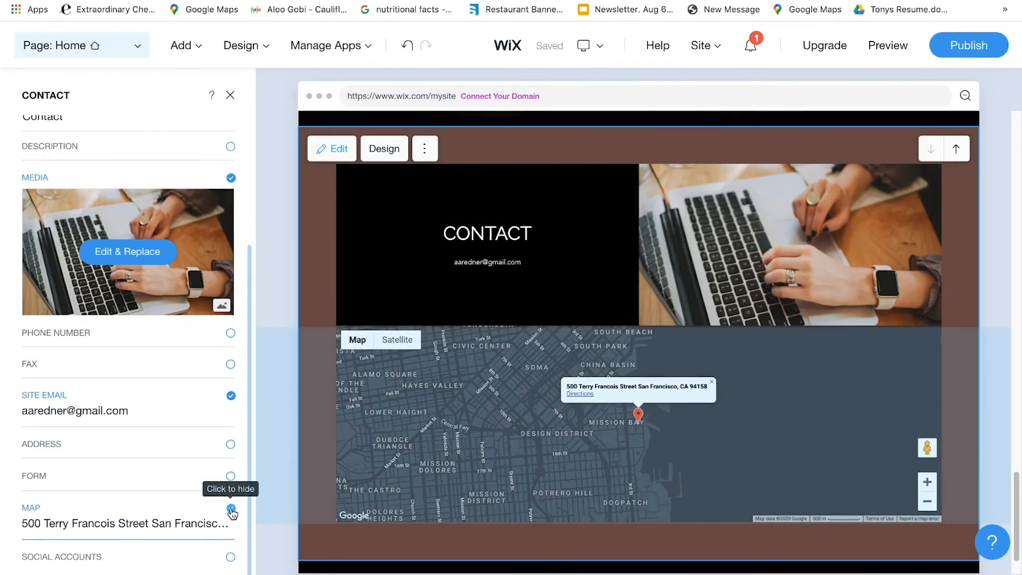
{"action": "left_click", "coordinate": [231, 508]}
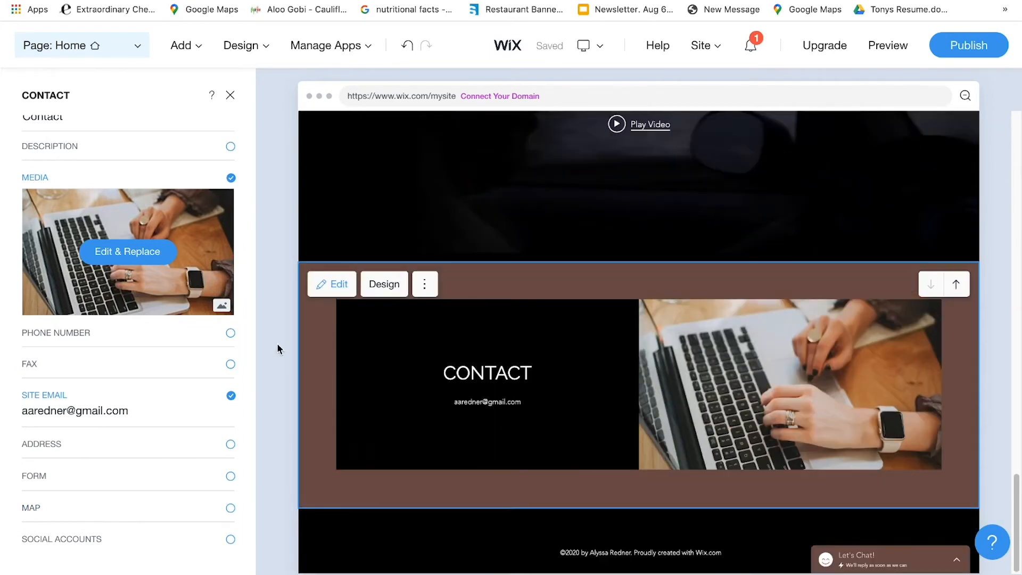
Customize the Contact section's colors to the combination with a white background and black text panel
{"action": "left_click", "coordinate": [384, 284]}
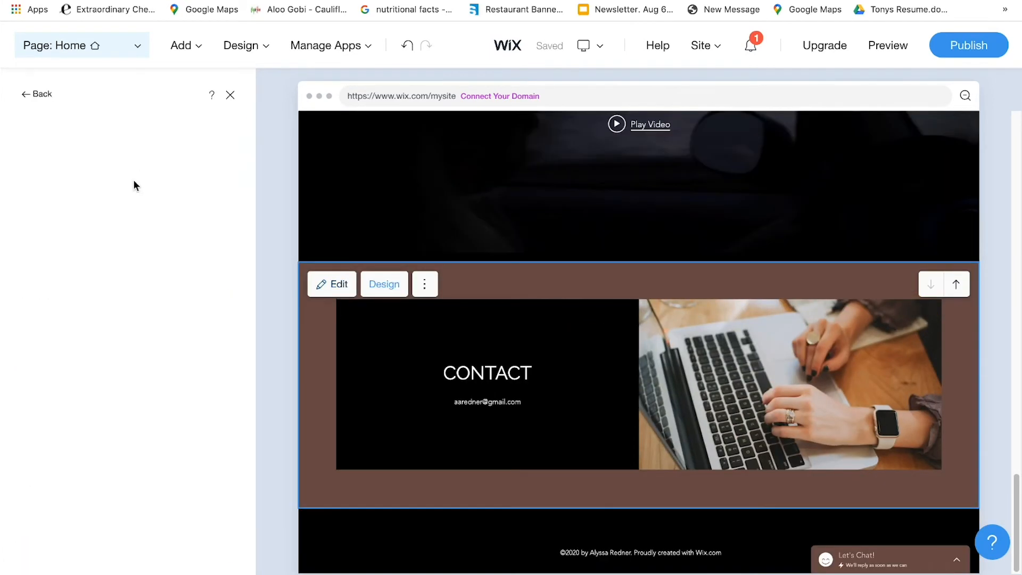
{"action": "left_click", "coordinate": [101, 300]}
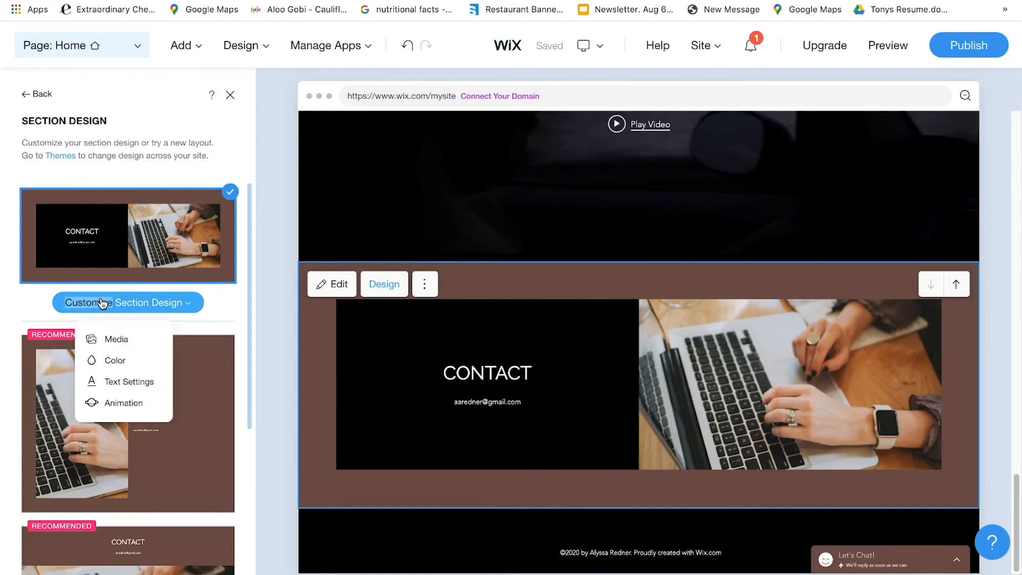
{"action": "left_click", "coordinate": [110, 359]}
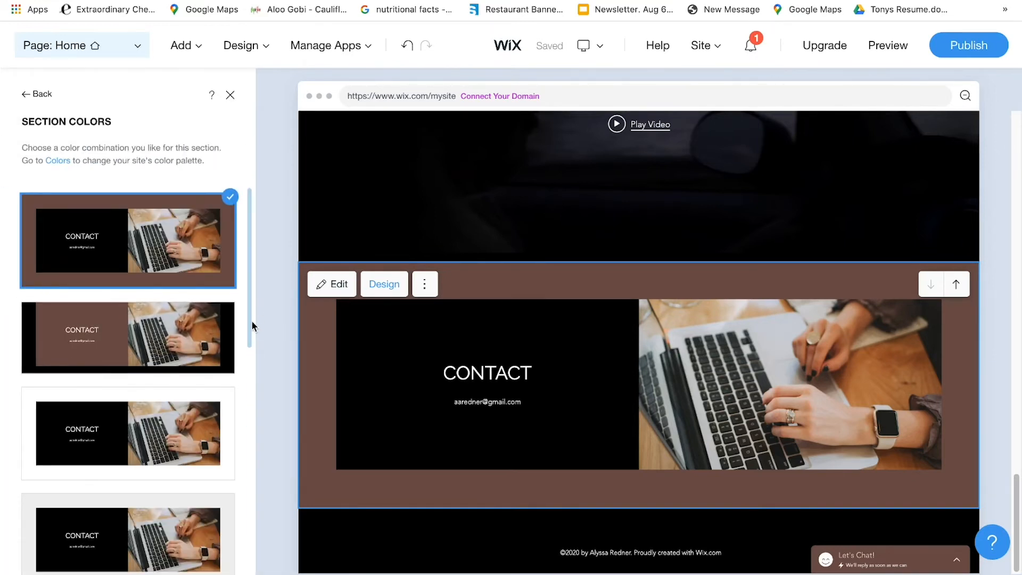
{"action": "left_click_drag", "start_coordinate": [251, 322], "coordinate": [240, 541]}
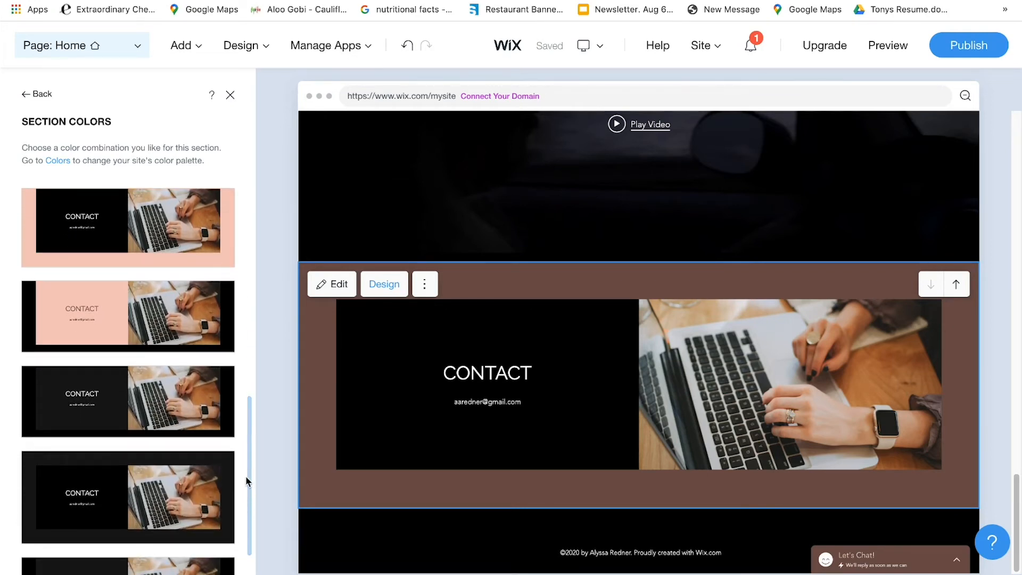
{"action": "left_click_drag", "start_coordinate": [248, 454], "coordinate": [242, 308]}
{"action": "left_click", "coordinate": [151, 289]}
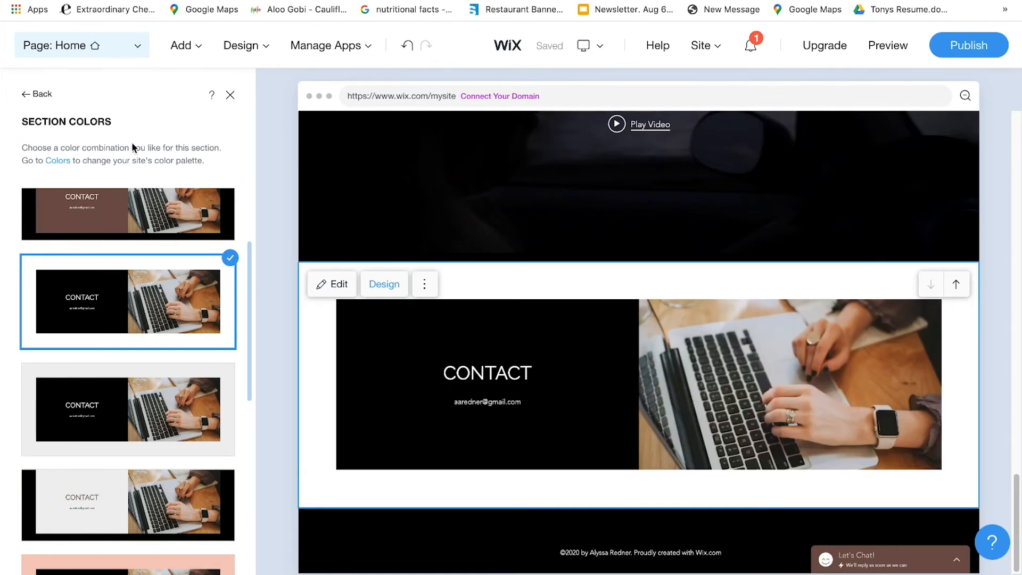
{"action": "left_click", "coordinate": [30, 96]}
{"action": "mouse_move", "coordinate": [584, 45]}
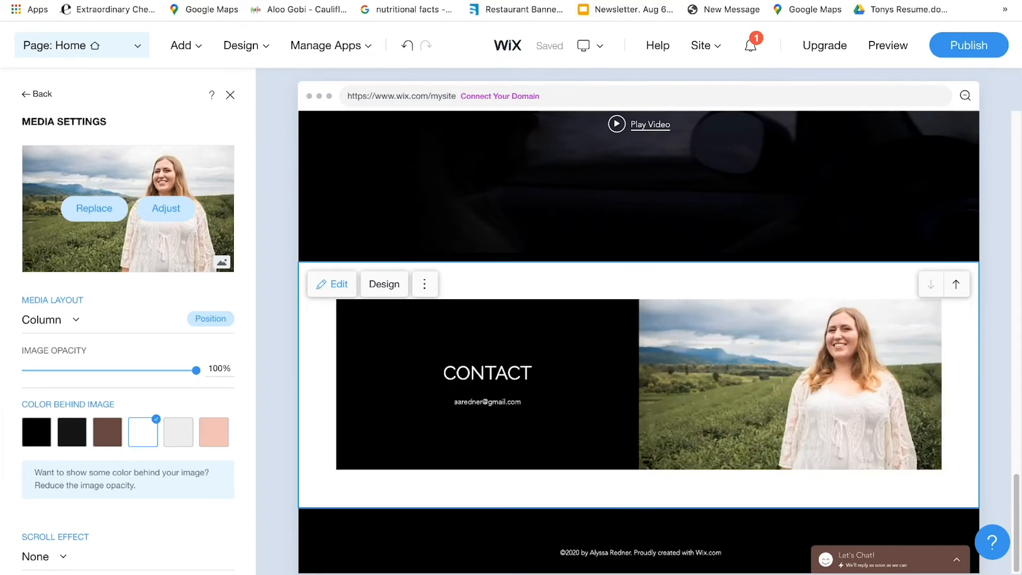
Open the blog manager for the homepage's Blog section
{"action": "scroll", "coordinate": [990, 242], "scroll_direction": "up", "scroll_amount": 15}
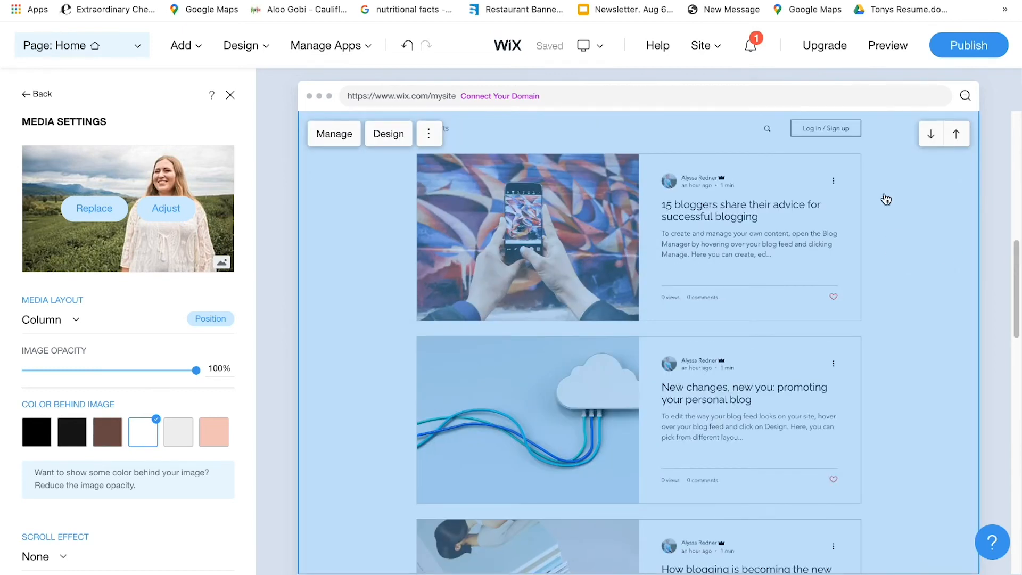
{"action": "left_click", "coordinate": [886, 199]}
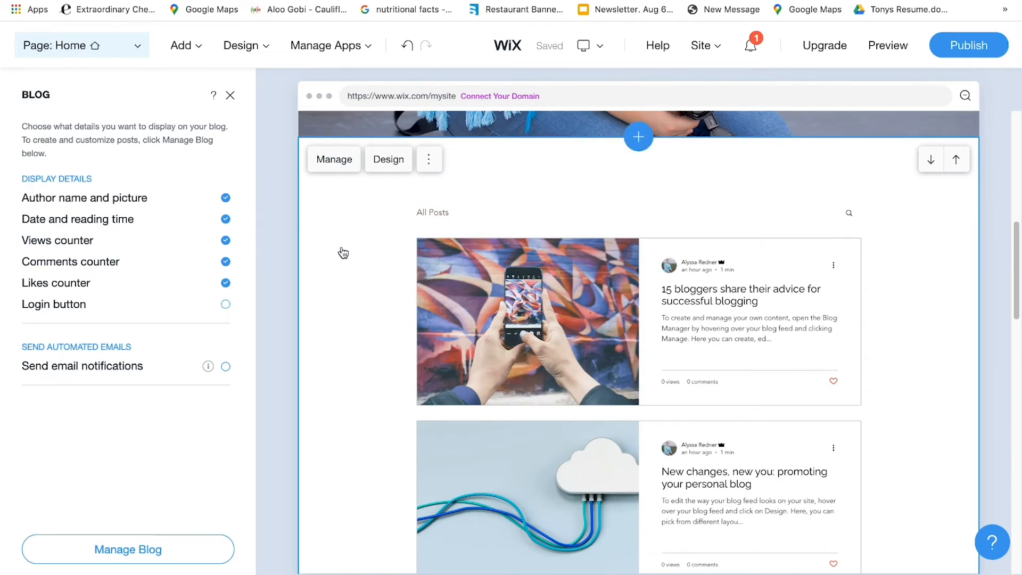
{"action": "left_click", "coordinate": [331, 162]}
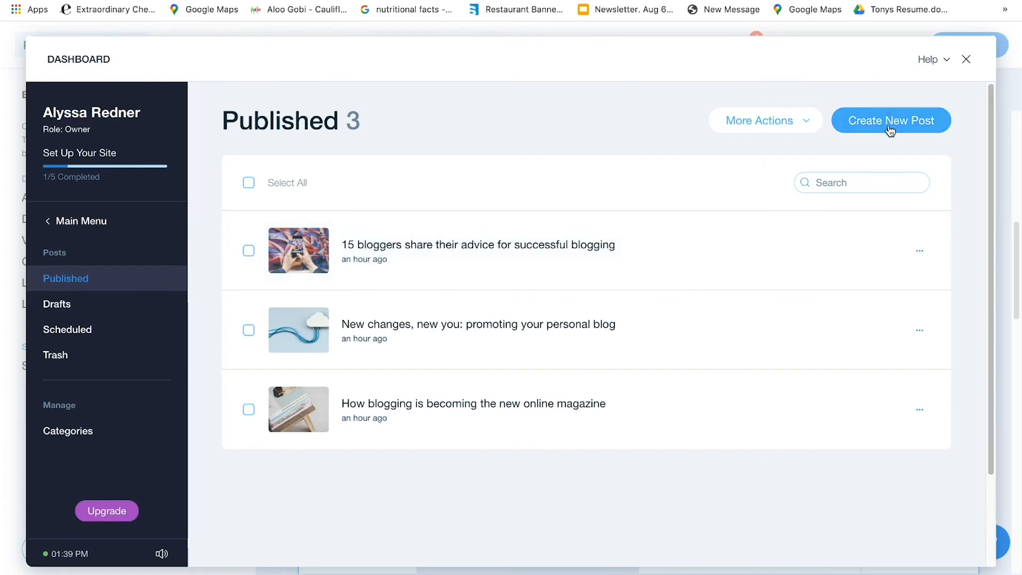
{"action": "left_click", "coordinate": [248, 250]}
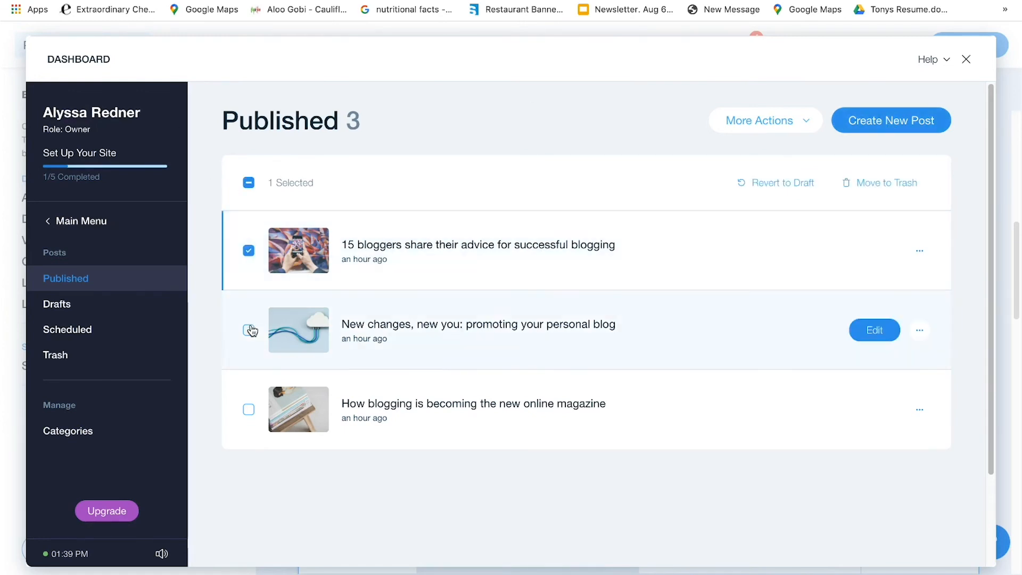
{"action": "left_click", "coordinate": [249, 331]}
{"action": "left_click", "coordinate": [248, 417]}
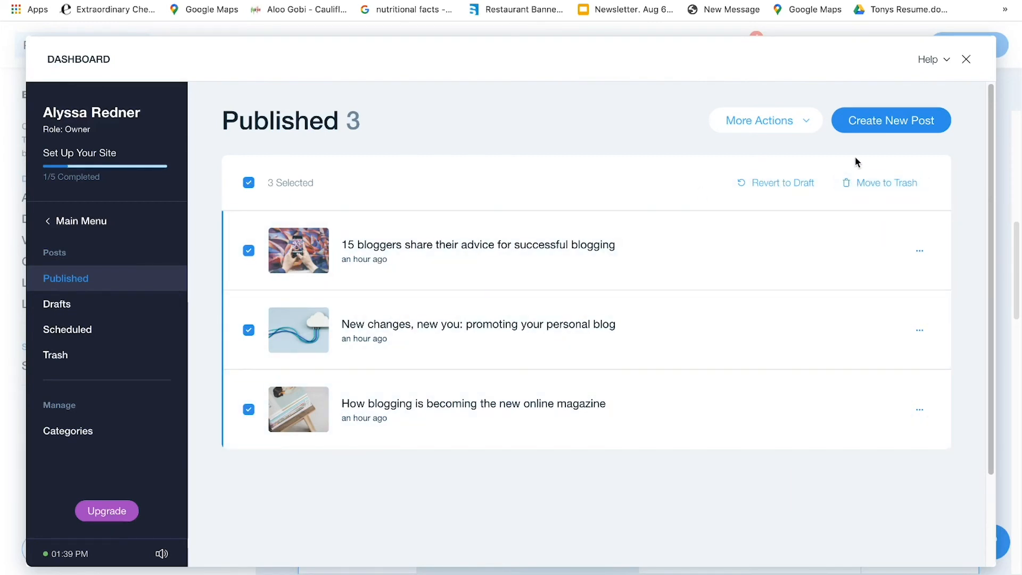
{"action": "left_click", "coordinate": [248, 251]}
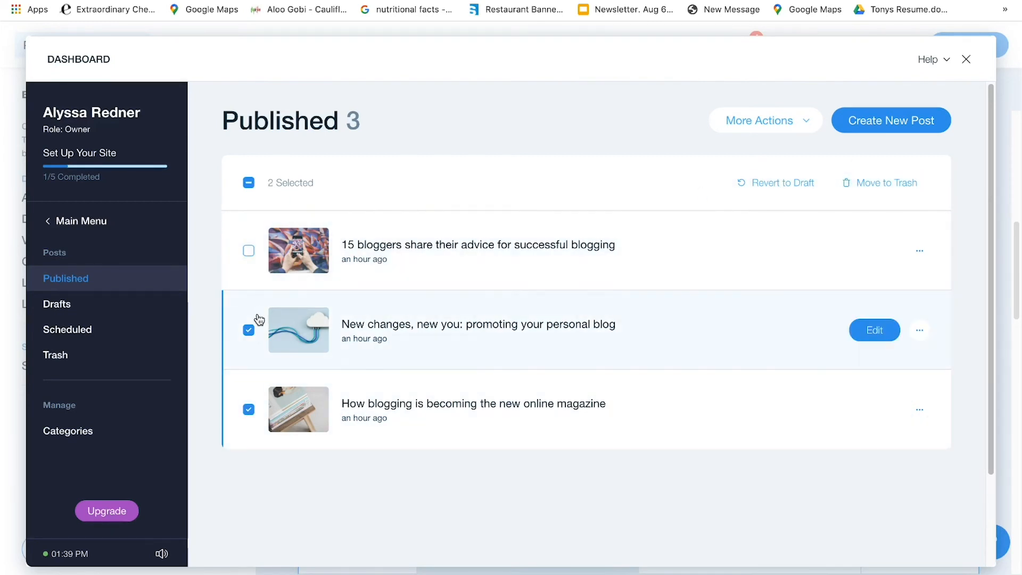
{"action": "left_click", "coordinate": [250, 331]}
{"action": "left_click", "coordinate": [249, 411]}
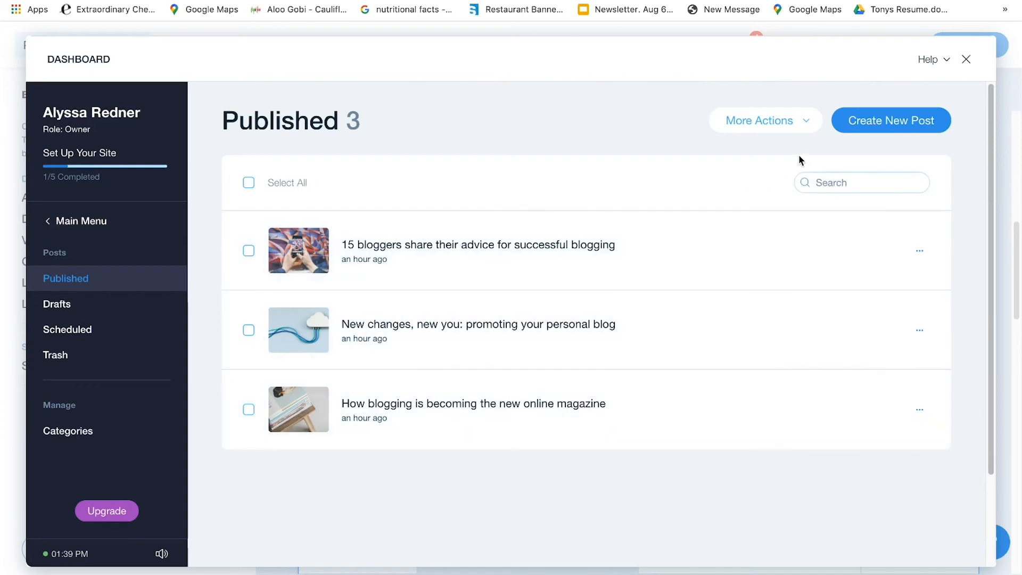
Create a new blog post titled "Making New Leaders" and insert the group photo from the Me! folder
{"action": "left_click", "coordinate": [854, 120]}
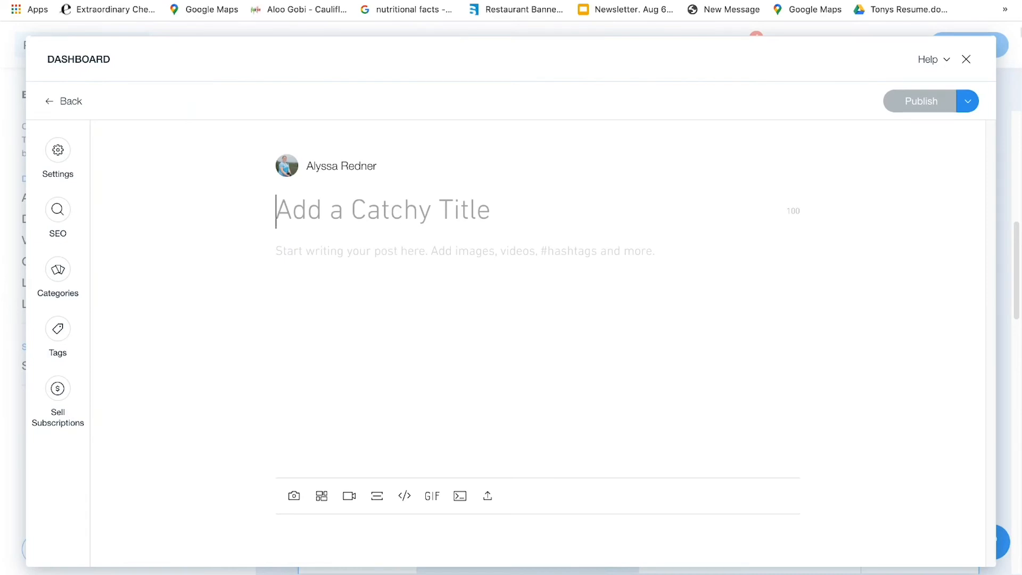
{"action": "type", "text": "M"}
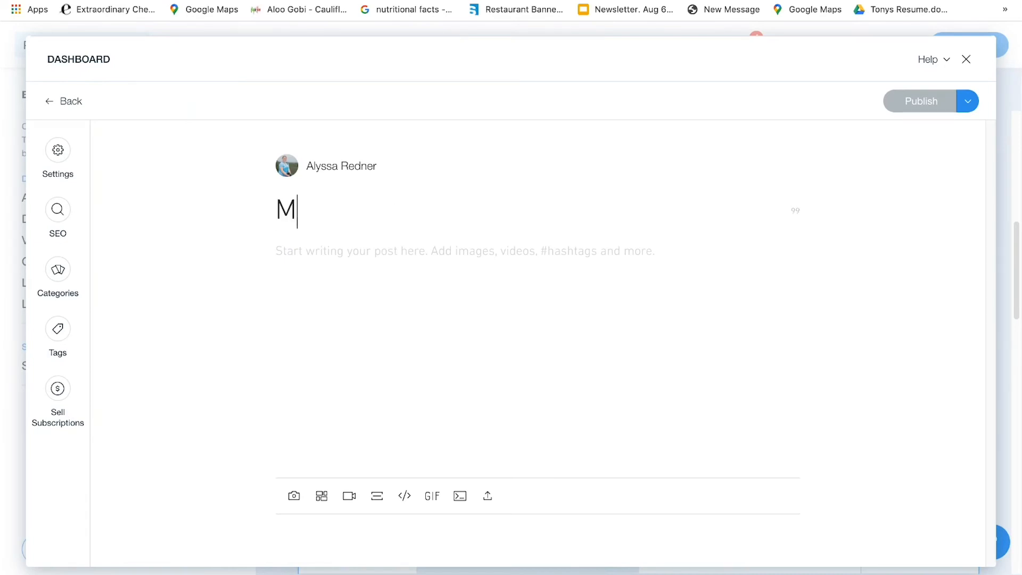
{"action": "type", "text": "akeng New Leaders"}
{"action": "key", "text": "BackSpace"}
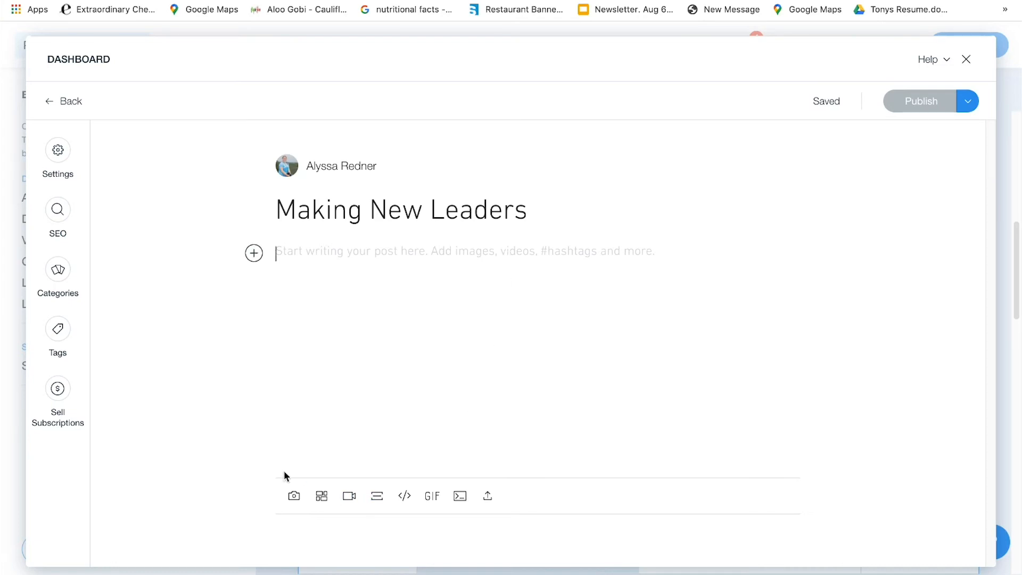
{"action": "left_click", "coordinate": [294, 498]}
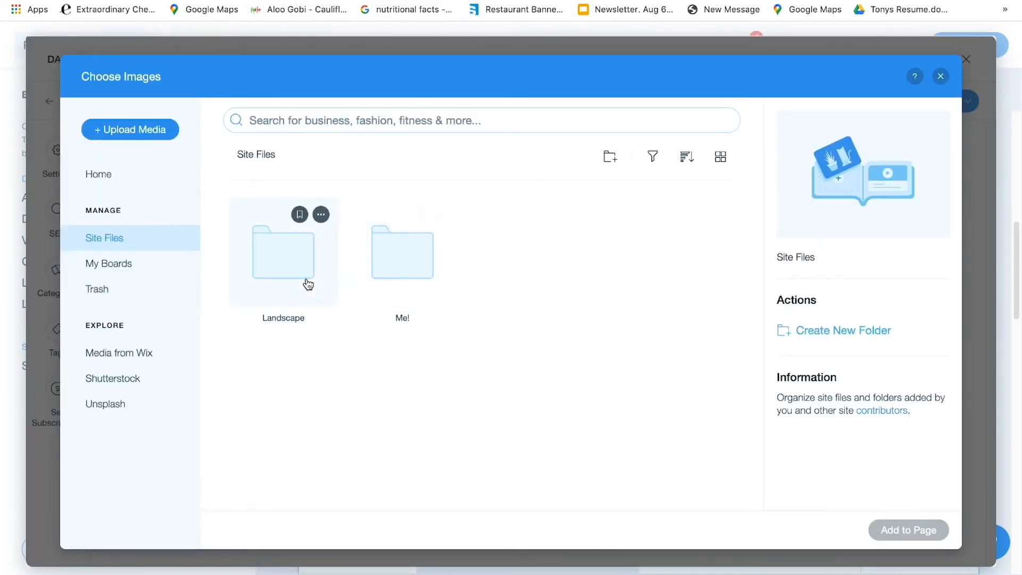
{"action": "left_click", "coordinate": [384, 252]}
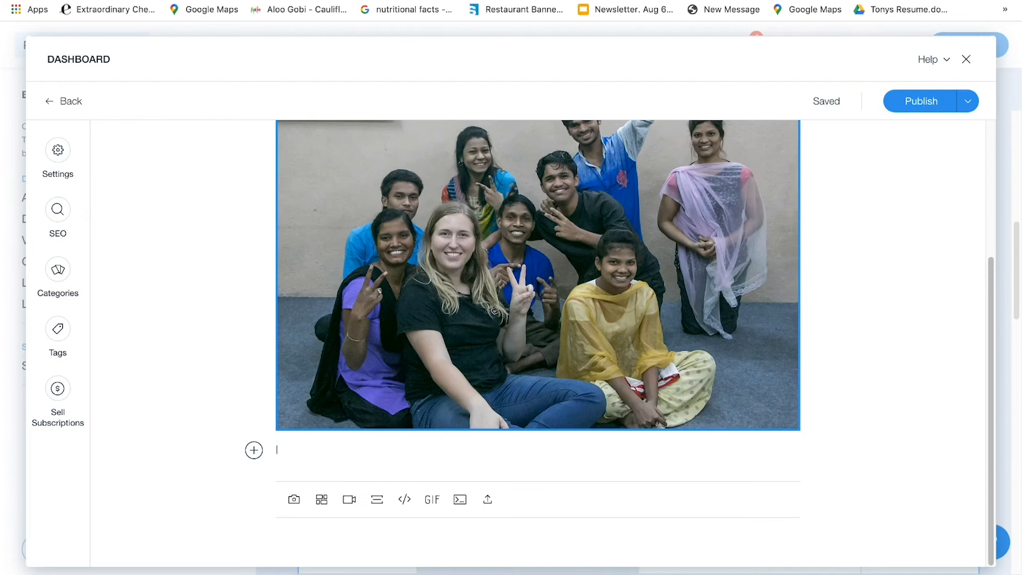
Write "I've learned from experience in Asia..." and "THIS IS WHERE YOU WILL PUT YOUR CONTENT.. WRITE OUT YOUR JOURNALLING HERE." below the photo
{"action": "type", "text": "I've learned from experience in Asia..."}
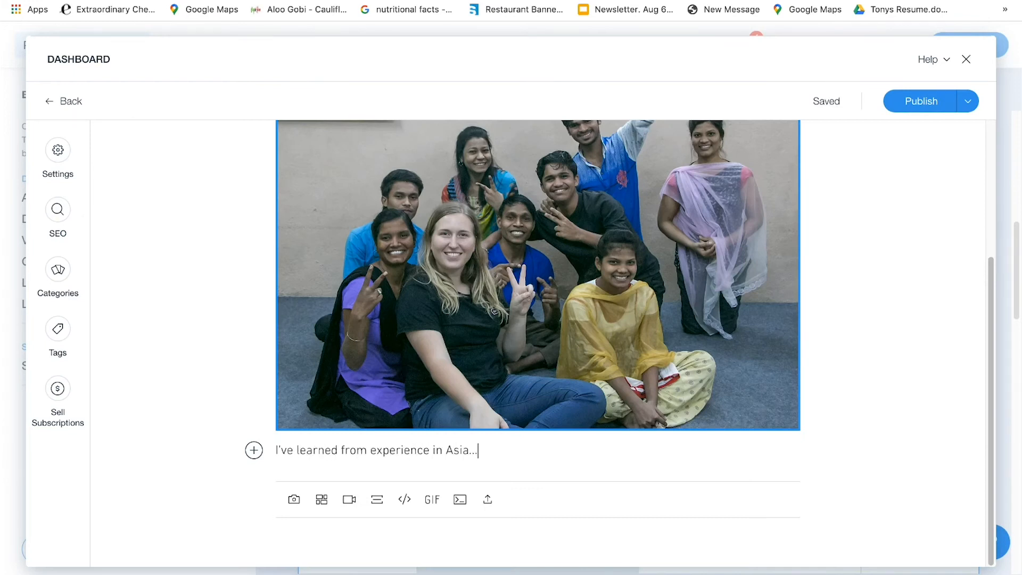
{"action": "key", "text": "Return"}
{"action": "type", "text": "THIS IS WHERE Y"}
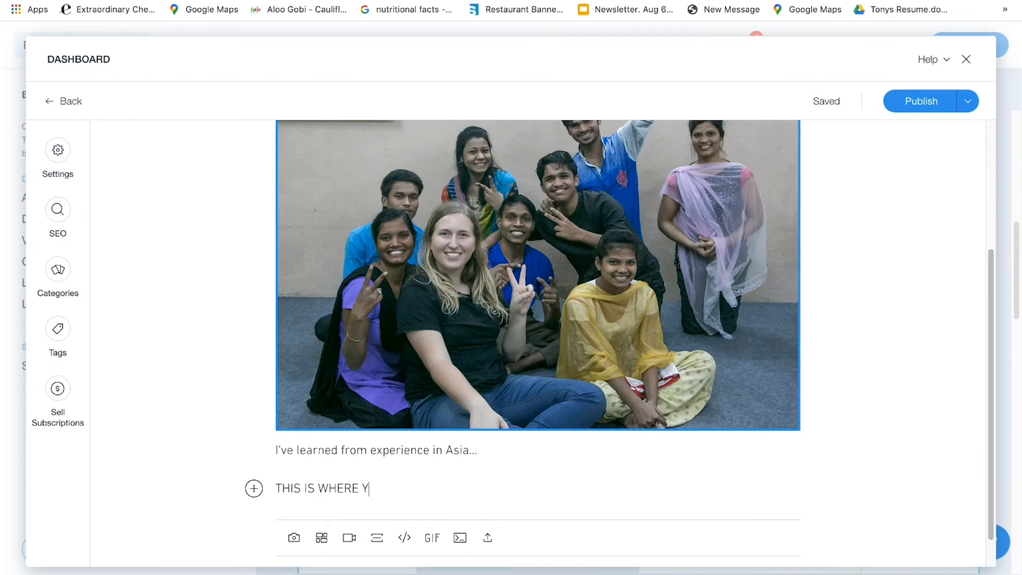
{"action": "type", "text": "OU WILL PUT YOUR CONTENT.. WRITE OUT YOUR JOURNALLING HERE."}
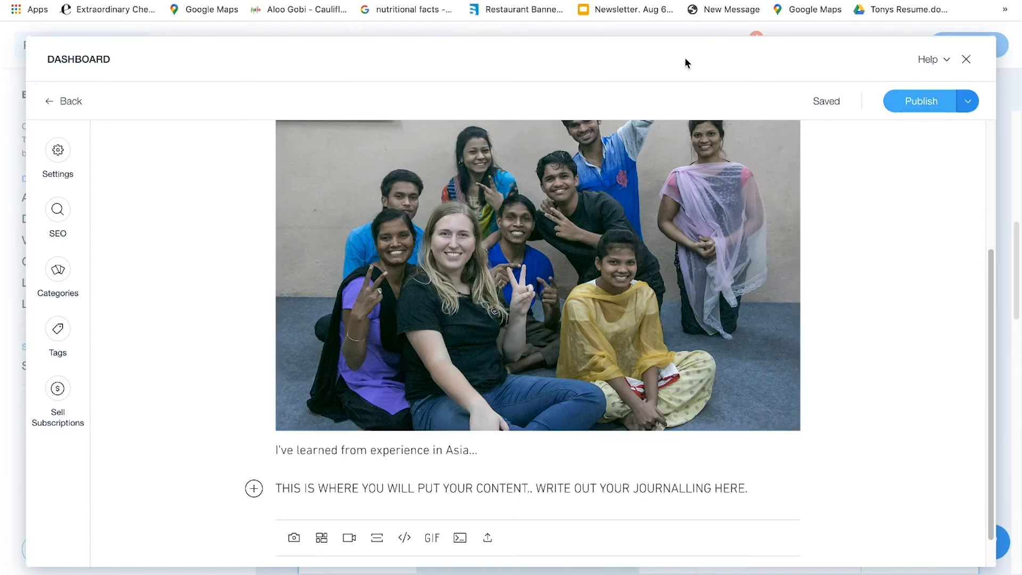
Review the post's general and SEO settings, and publish the post
{"action": "left_click", "coordinate": [57, 162]}
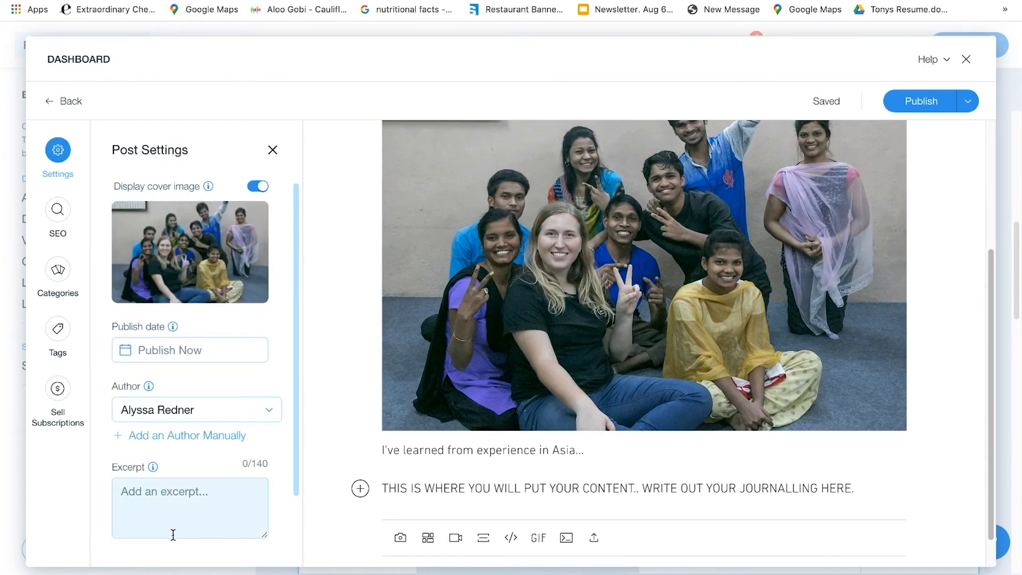
{"action": "left_click", "coordinate": [59, 213]}
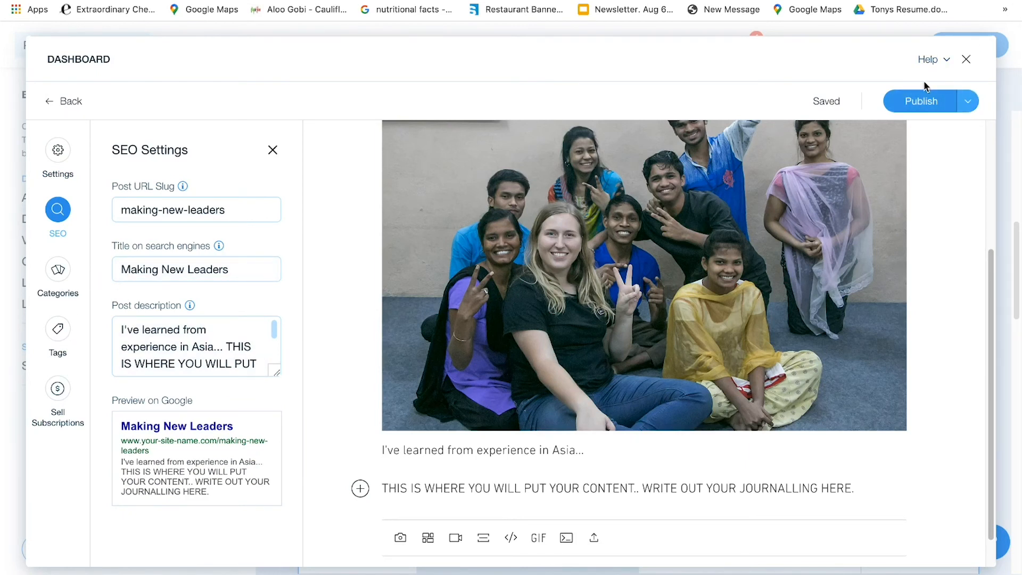
{"action": "left_click", "coordinate": [898, 102]}
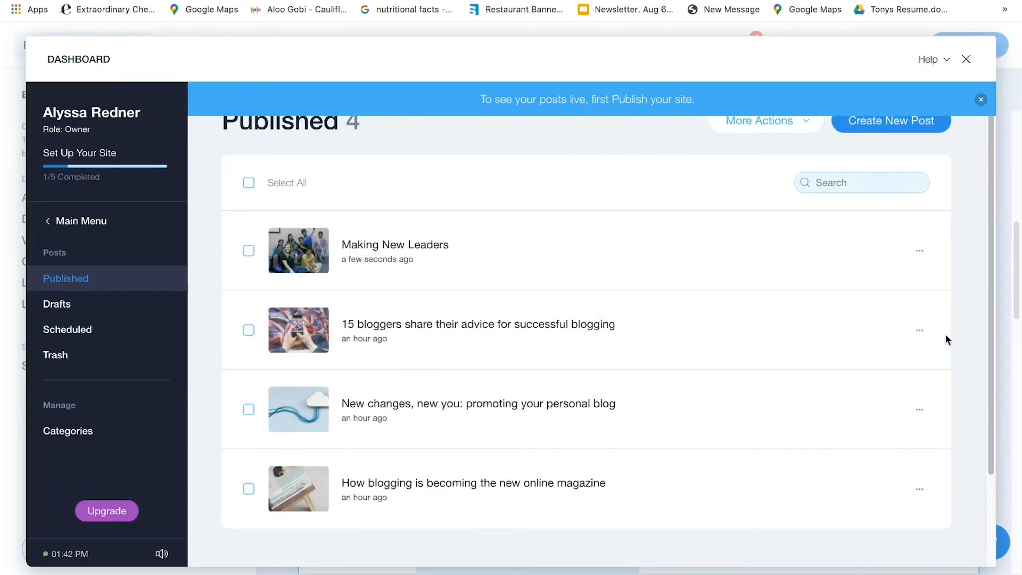
{"action": "left_click", "coordinate": [966, 61]}
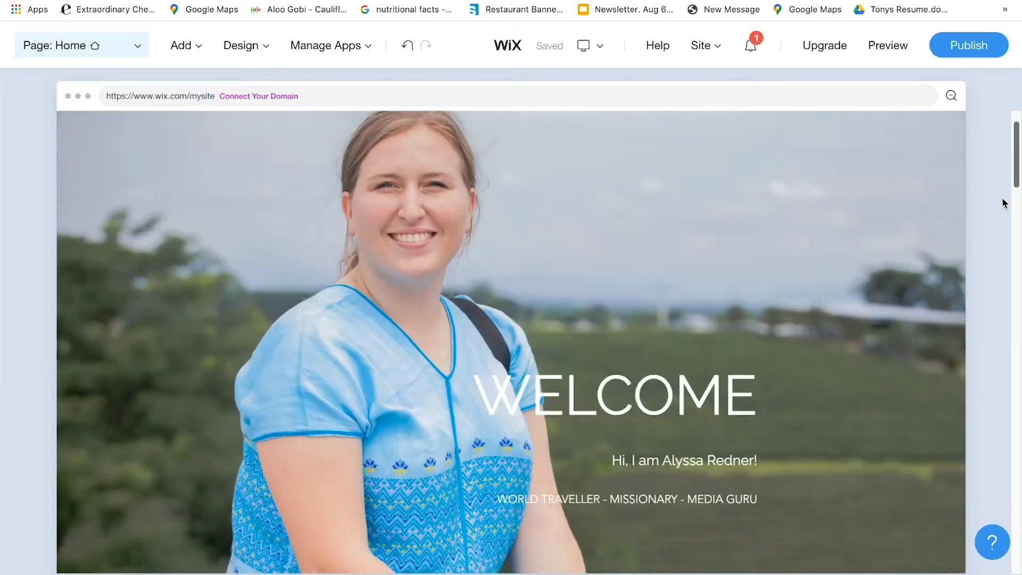
Show the contact form in the homepage's Contact section
{"action": "scroll", "coordinate": [1002, 292], "scroll_direction": "down", "scroll_amount": 15}
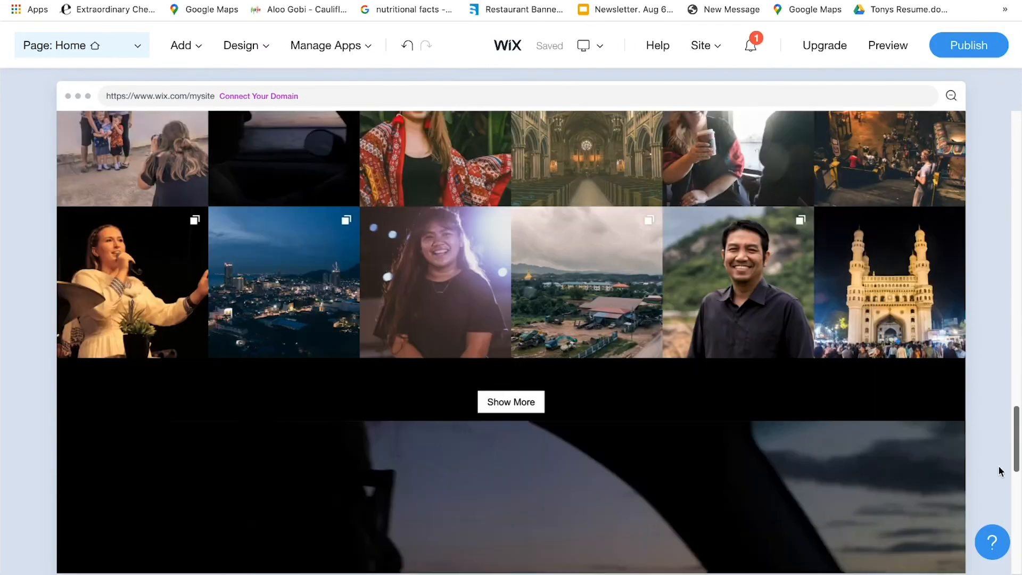
{"action": "scroll", "coordinate": [997, 520], "scroll_direction": "down", "scroll_amount": 5}
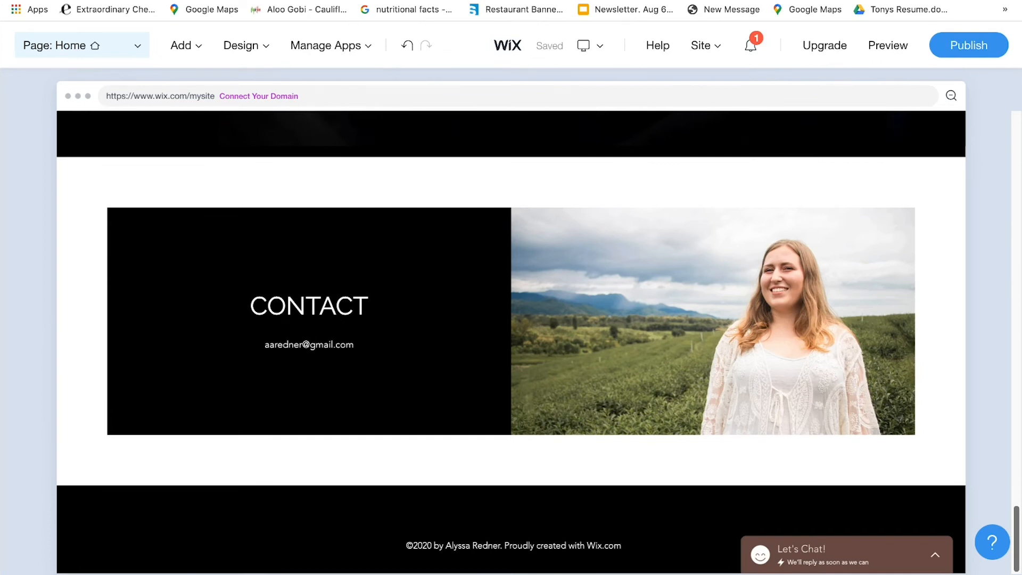
{"action": "mouse_move", "coordinate": [307, 339]}
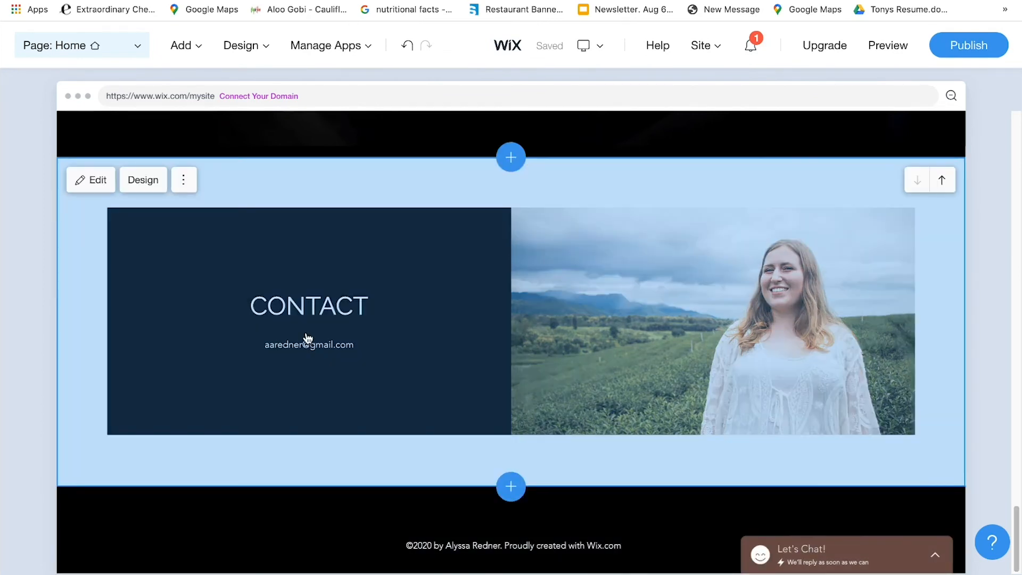
{"action": "left_click", "coordinate": [139, 183]}
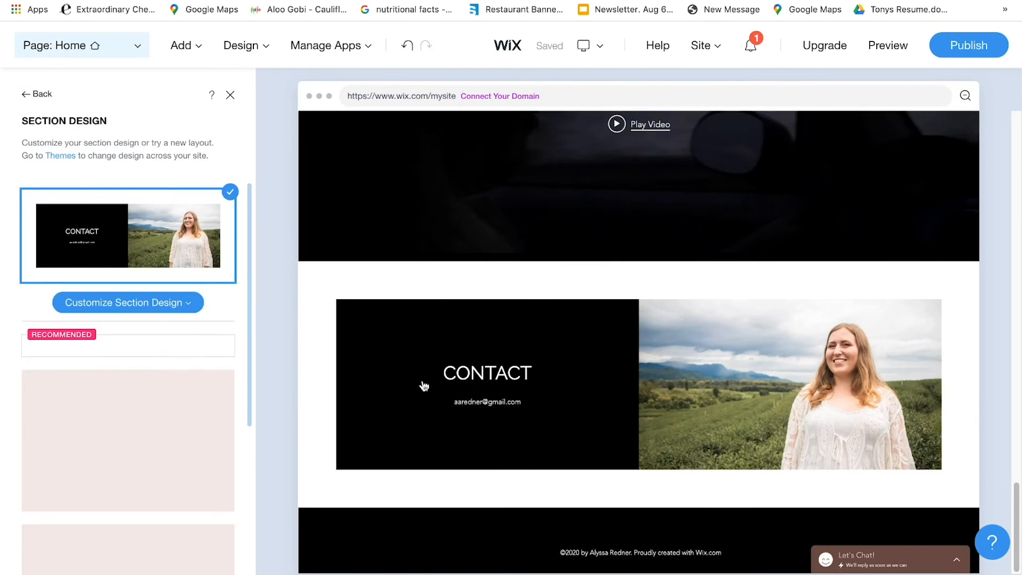
{"action": "left_click", "coordinate": [450, 379]}
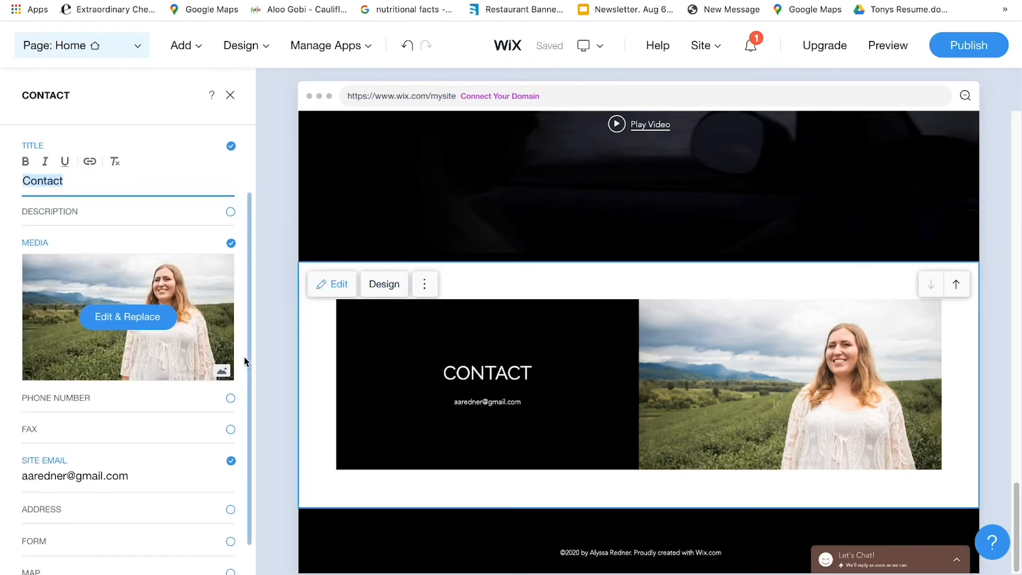
{"action": "left_click_drag", "start_coordinate": [259, 432], "coordinate": [252, 573]}
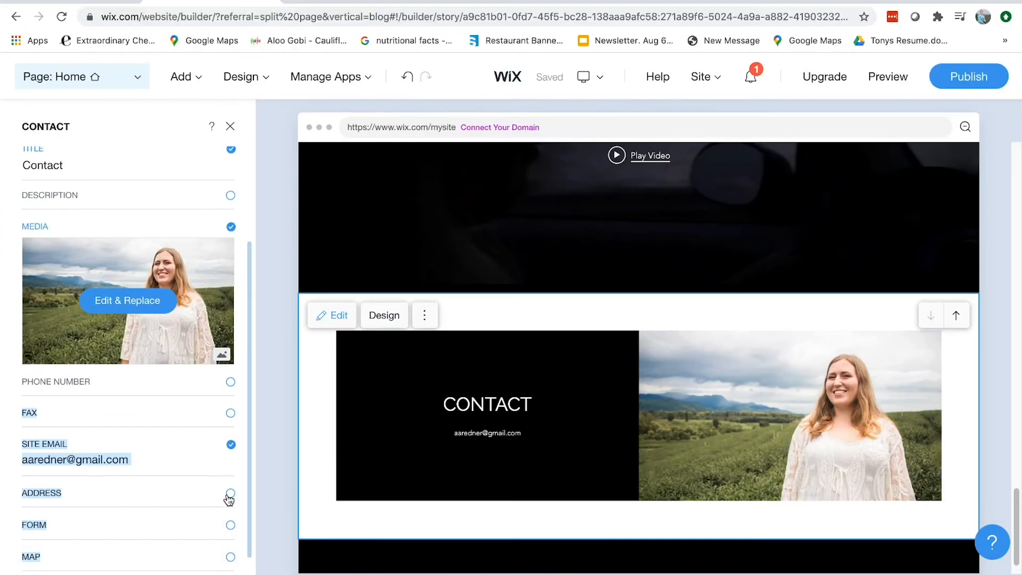
{"action": "left_click", "coordinate": [230, 494]}
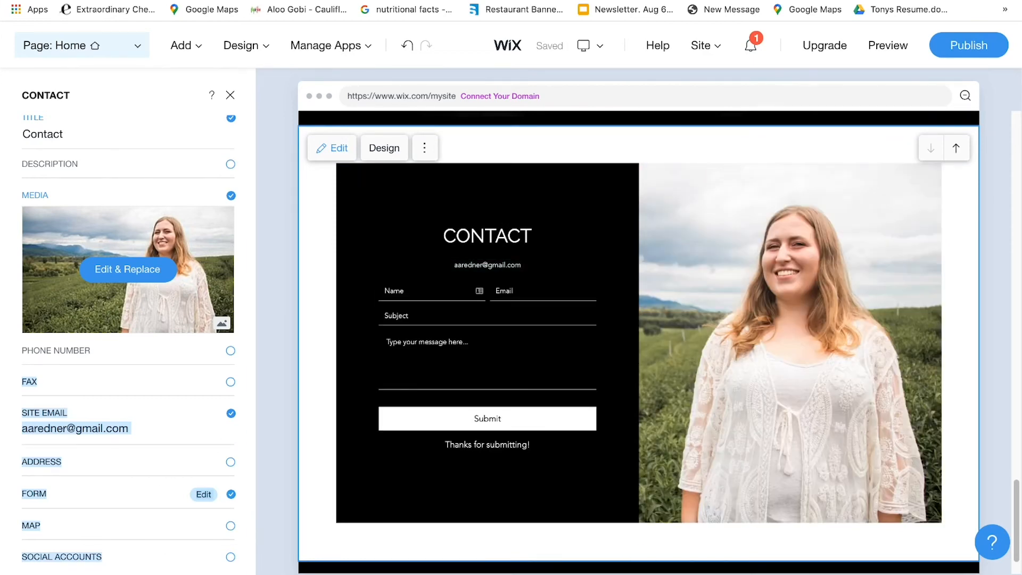
Open the site's About page for editing
{"action": "left_click_drag", "start_coordinate": [1016, 495], "coordinate": [1008, 122]}
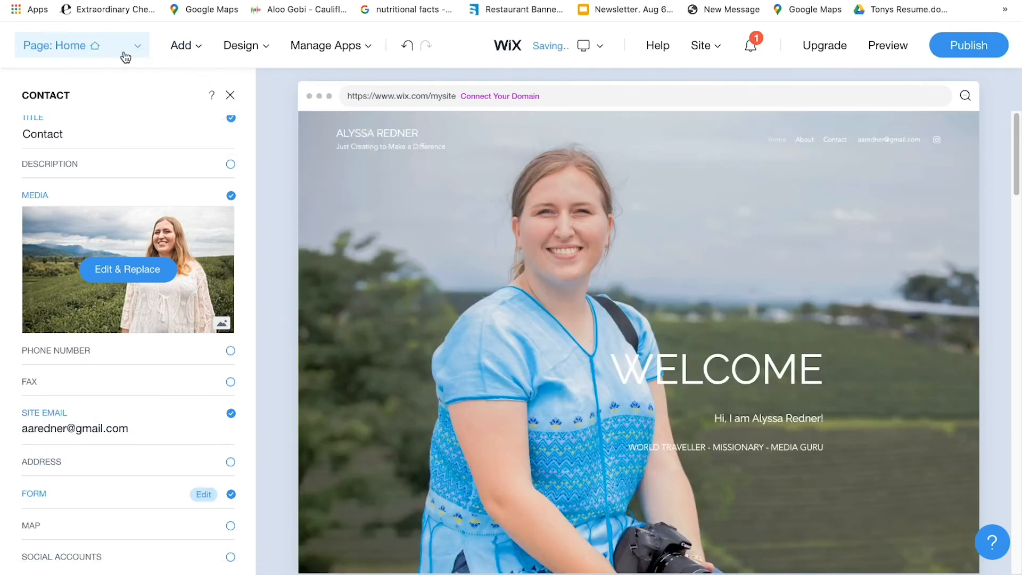
{"action": "left_click", "coordinate": [126, 55]}
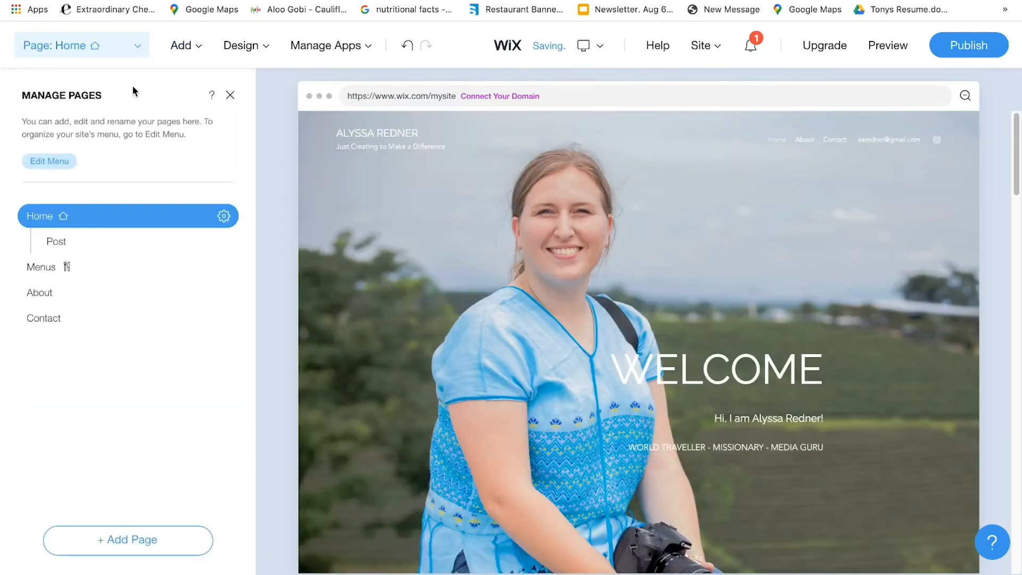
{"action": "left_click", "coordinate": [51, 296]}
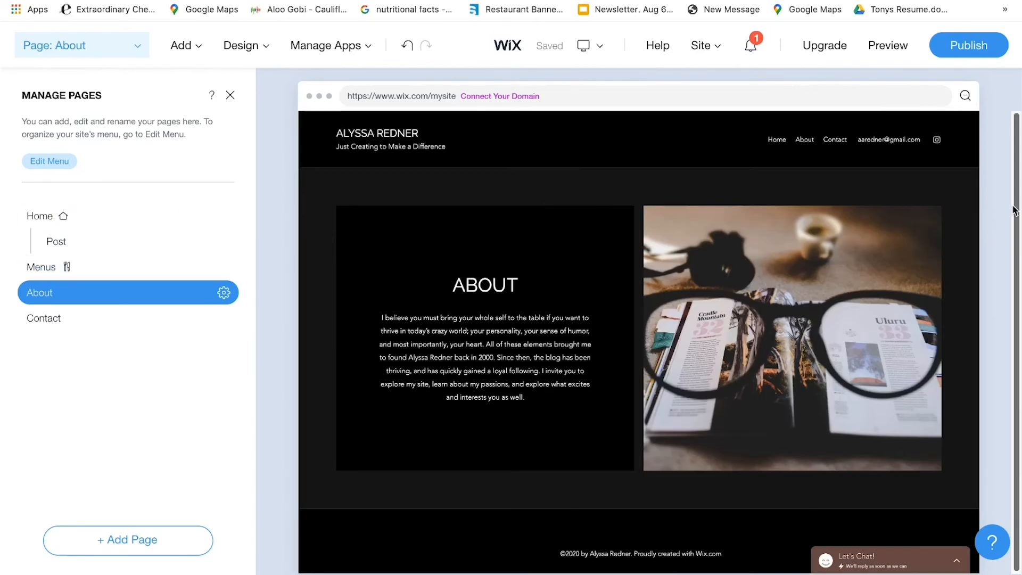
{"action": "left_click_drag", "start_coordinate": [1015, 208], "coordinate": [533, 350]}
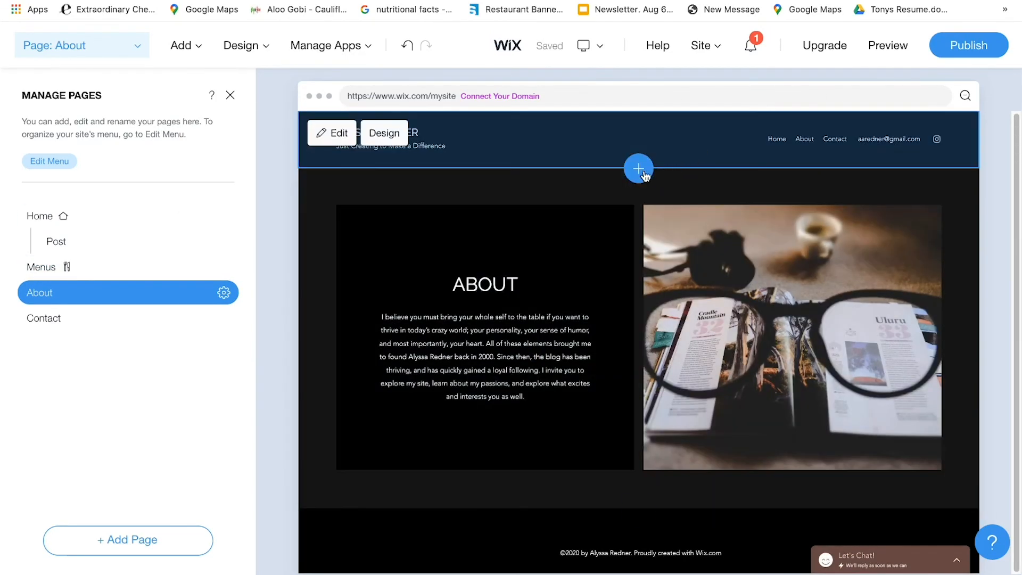
Add a sliding Media Gallery section between the header and the About section
{"action": "left_click", "coordinate": [639, 169]}
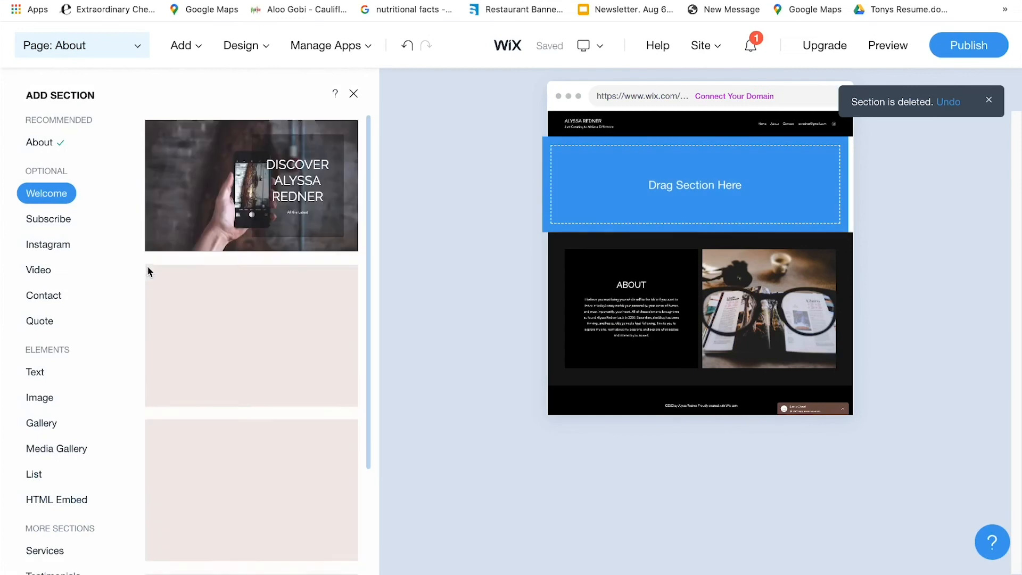
{"action": "left_click", "coordinate": [57, 424]}
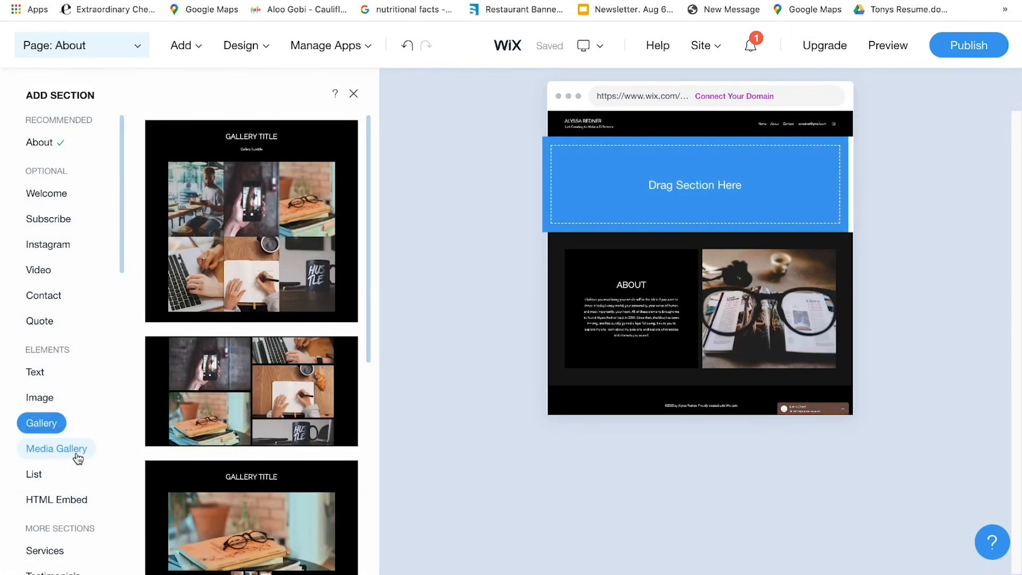
{"action": "left_click", "coordinate": [56, 449]}
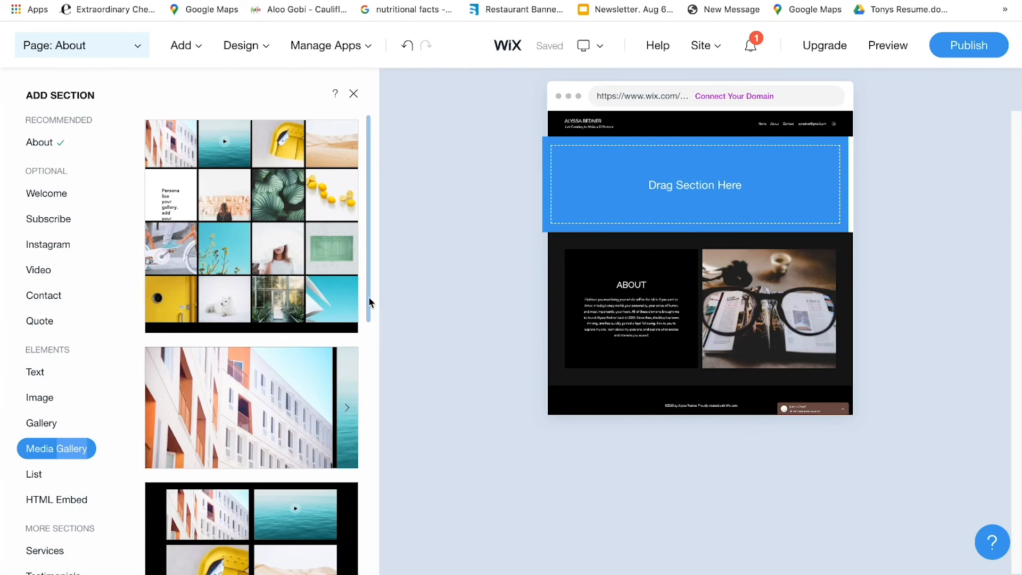
{"action": "scroll", "coordinate": [365, 356], "scroll_direction": "down", "scroll_amount": 2}
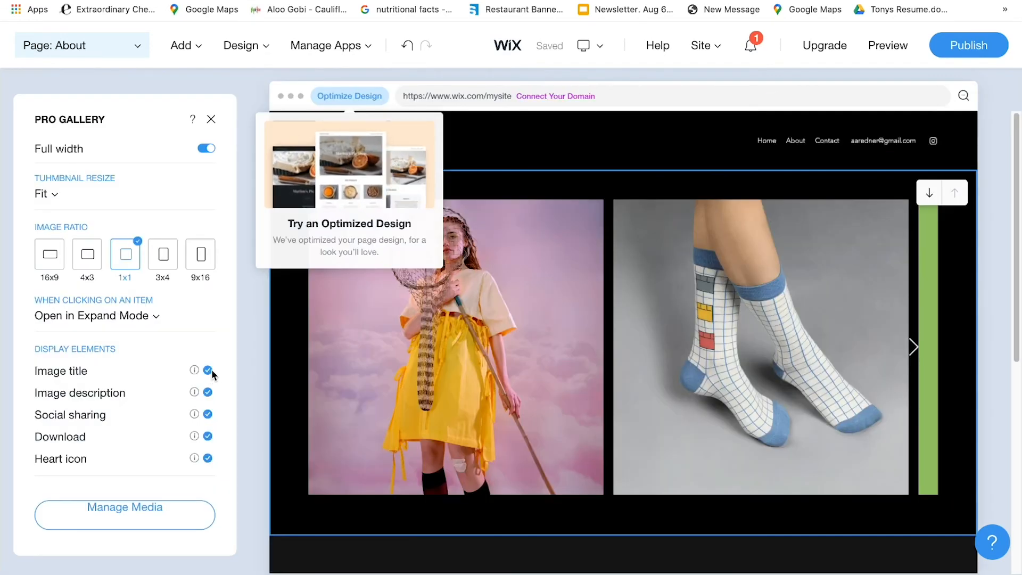
Hide the gallery's image description, social sharing, download and heart icon elements
{"action": "left_click", "coordinate": [208, 393]}
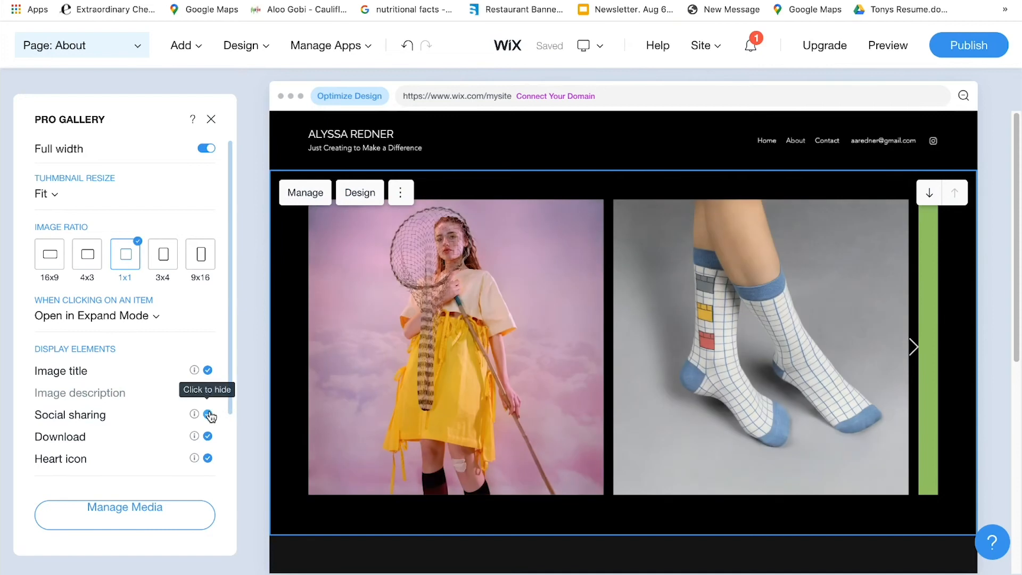
{"action": "left_click", "coordinate": [208, 415]}
{"action": "left_click", "coordinate": [208, 436]}
{"action": "left_click", "coordinate": [208, 458]}
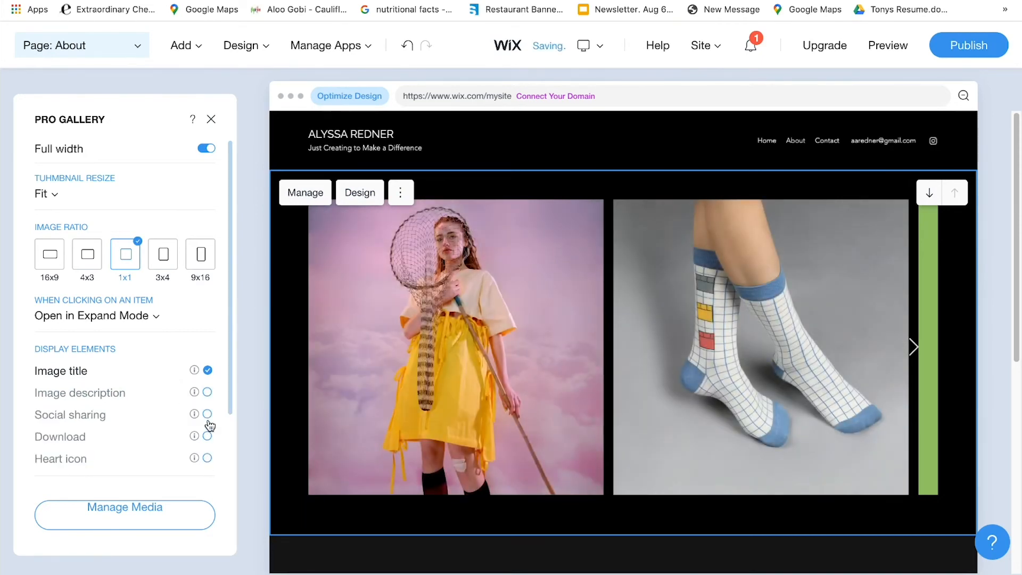
Set the gallery's image ratio to 16x9 and move the gallery below the About section
{"action": "left_click", "coordinate": [49, 256]}
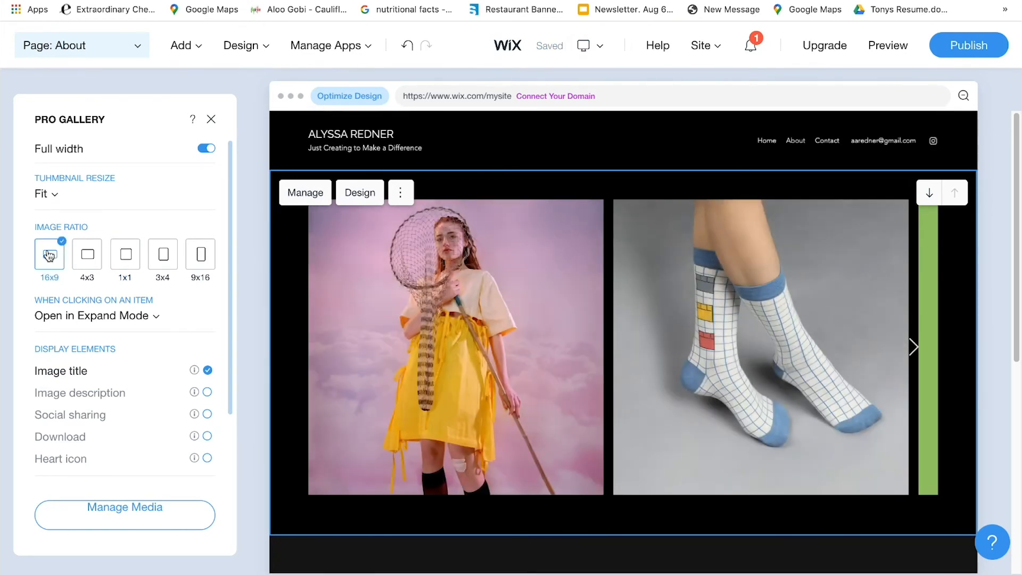
{"action": "left_click", "coordinate": [929, 192]}
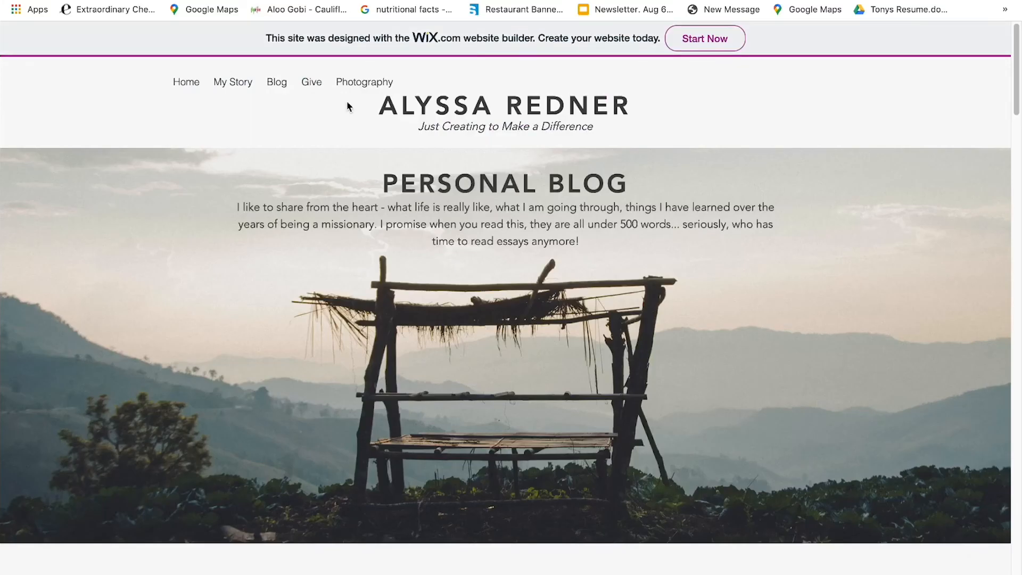
Replace the About section's description with the missionary introduction copied from the existing site's home page, and change its title to "About Me"
{"action": "left_click", "coordinate": [186, 84]}
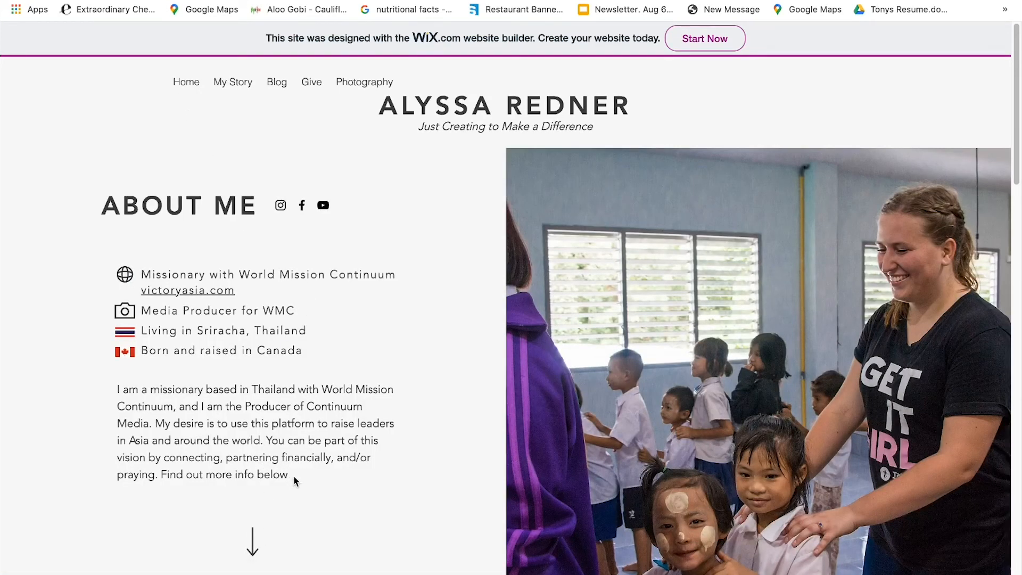
{"action": "left_click_drag", "start_coordinate": [292, 477], "coordinate": [114, 396]}
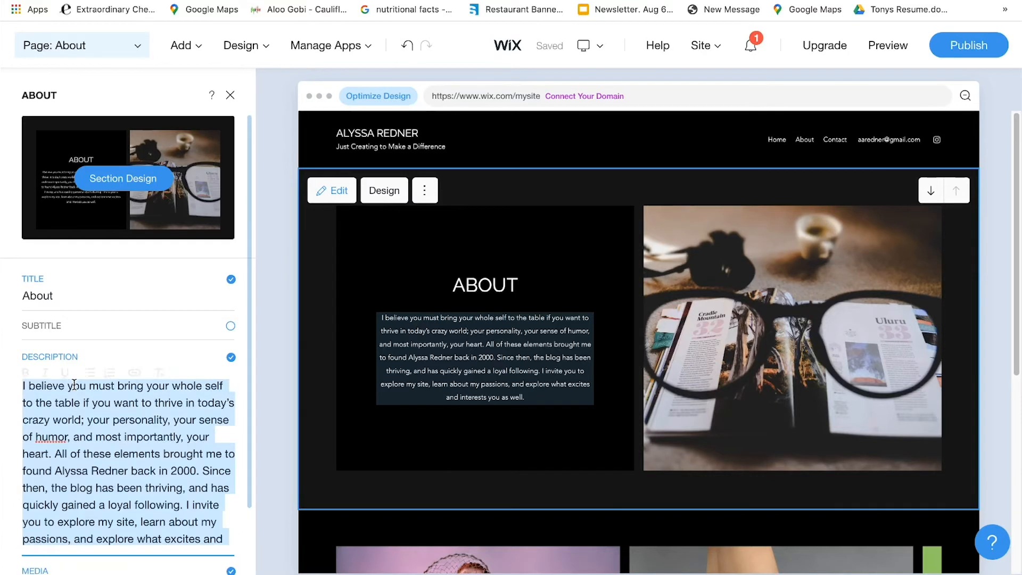
{"action": "type", "text": "I am a missionary based in Thailand with World Mission Continuum, and I am the Producer of Continuum Media. My desire is to use this platform to raise leaders in Asia and around the world. You can be part of this vision by connecting, partnering financially, and/or praying. Find out more info below"}
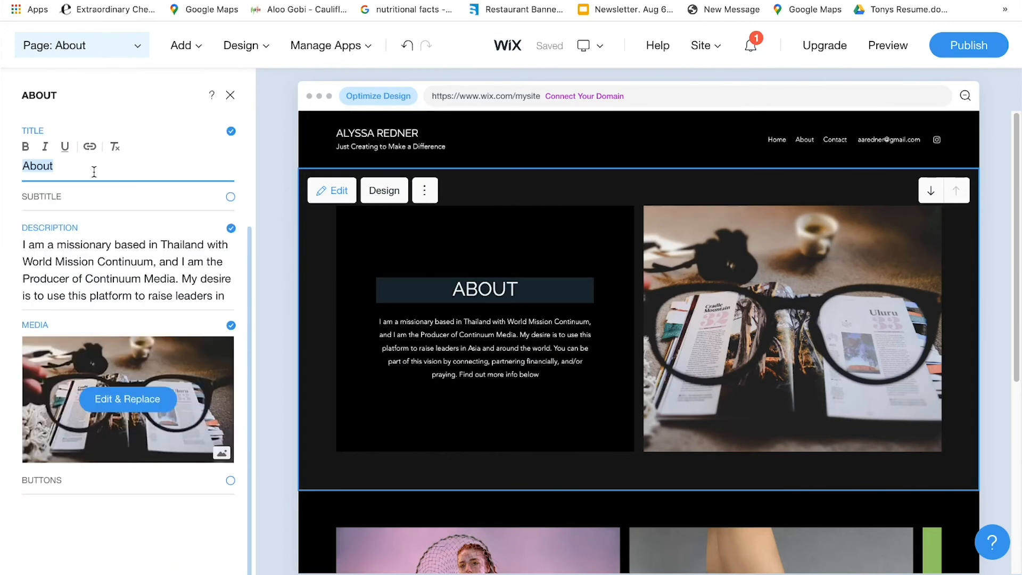
{"action": "left_click", "coordinate": [94, 172]}
{"action": "scroll", "coordinate": [130, 459], "scroll_direction": "up", "scroll_amount": 1}
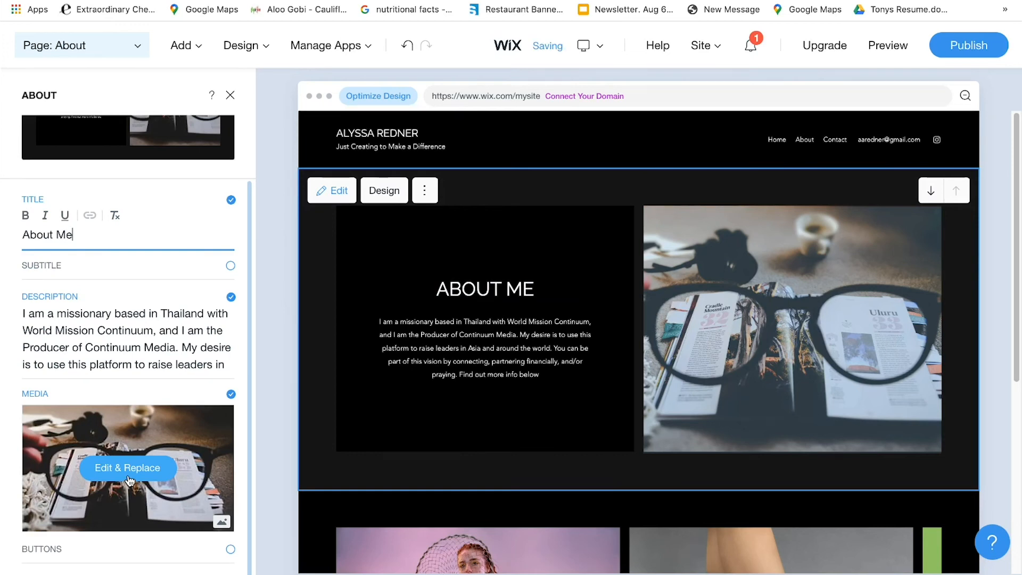
Replace the About section's image with the portrait of the woman in a black sleeveless top and gold necklace
{"action": "left_click", "coordinate": [129, 475]}
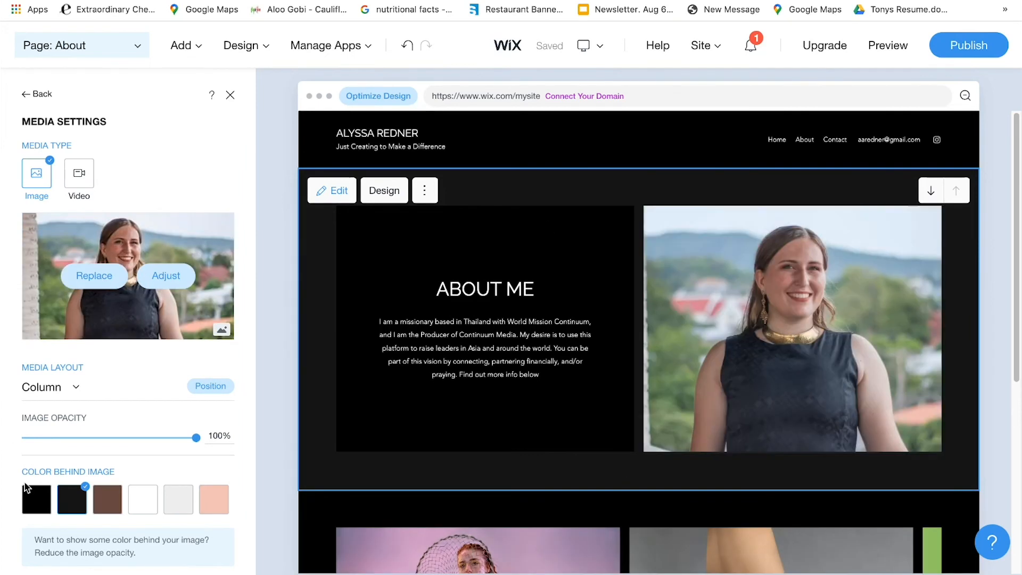
{"action": "left_click", "coordinate": [107, 499]}
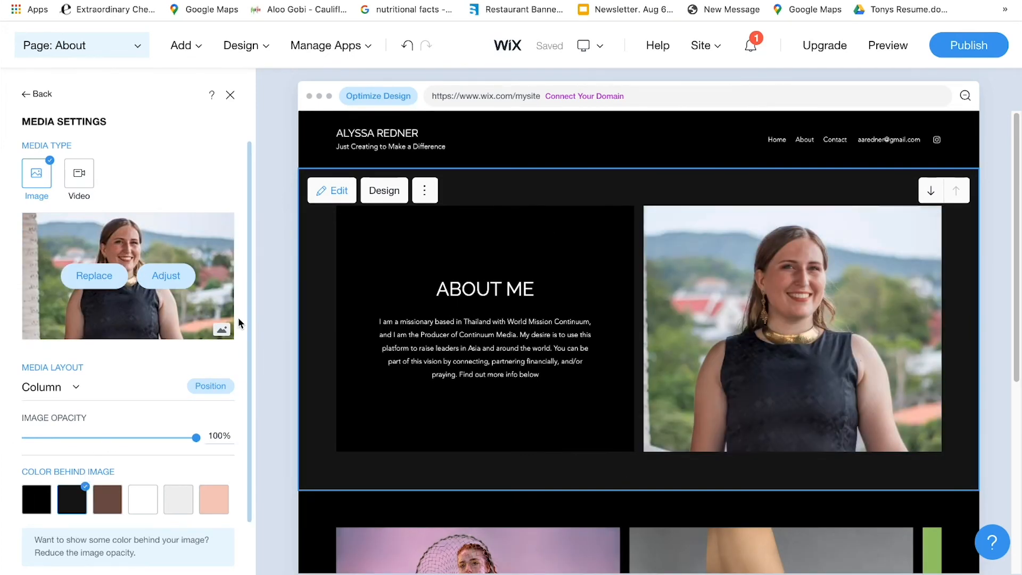
{"action": "left_click", "coordinate": [28, 96]}
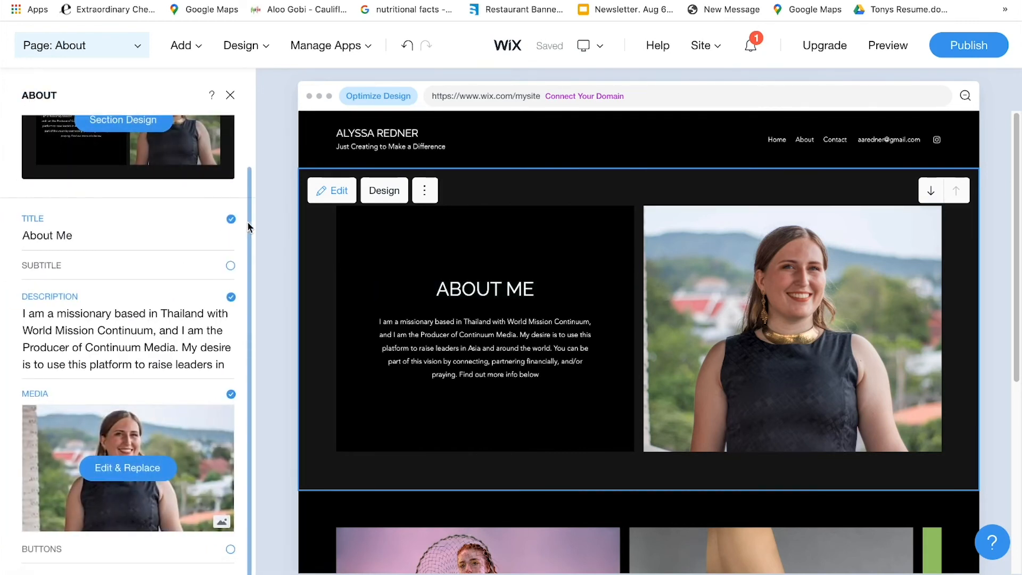
Apply the color combination with a light gray background and black text box to the About section
{"action": "scroll", "coordinate": [244, 158], "scroll_direction": "up", "scroll_amount": 2}
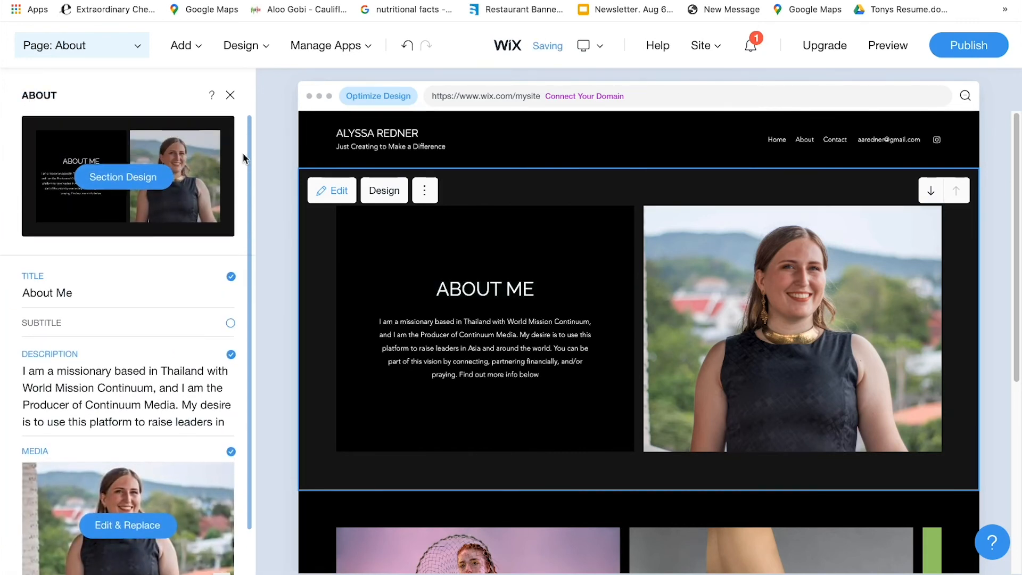
{"action": "left_click", "coordinate": [133, 178]}
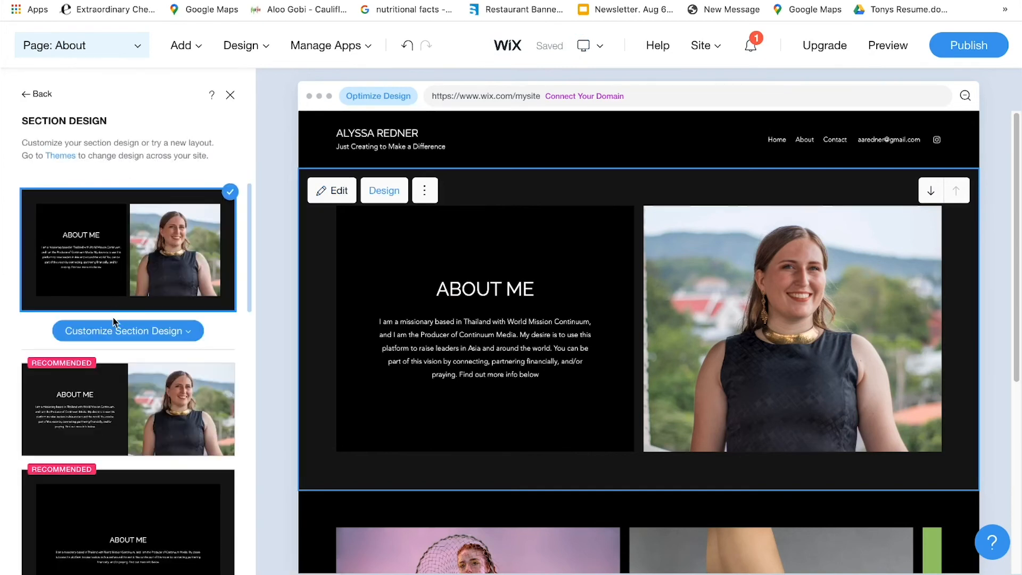
{"action": "left_click", "coordinate": [114, 332]}
{"action": "left_click", "coordinate": [114, 388]}
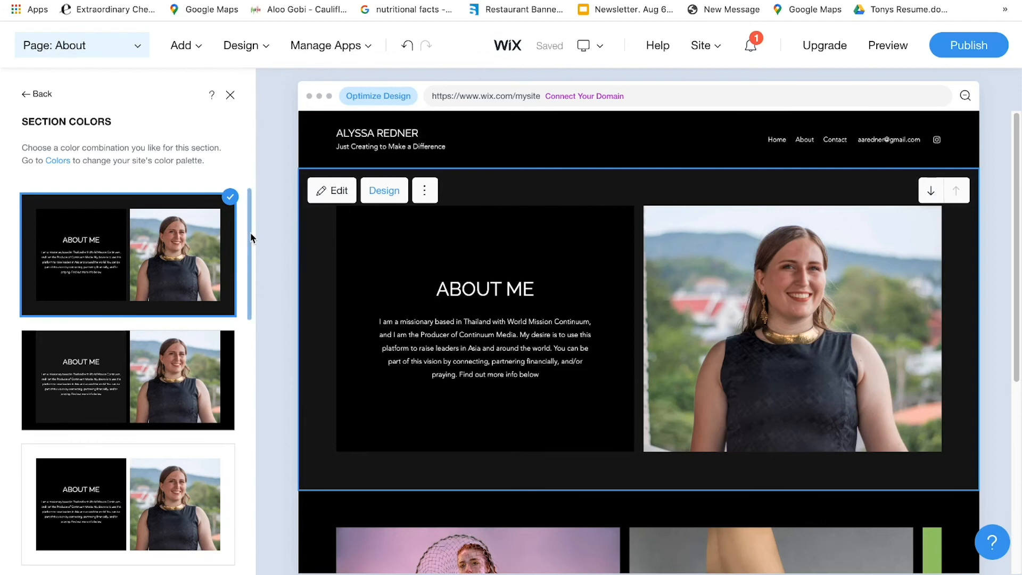
{"action": "left_click_drag", "start_coordinate": [250, 240], "coordinate": [243, 404]}
{"action": "left_click_drag", "start_coordinate": [243, 404], "coordinate": [242, 413]}
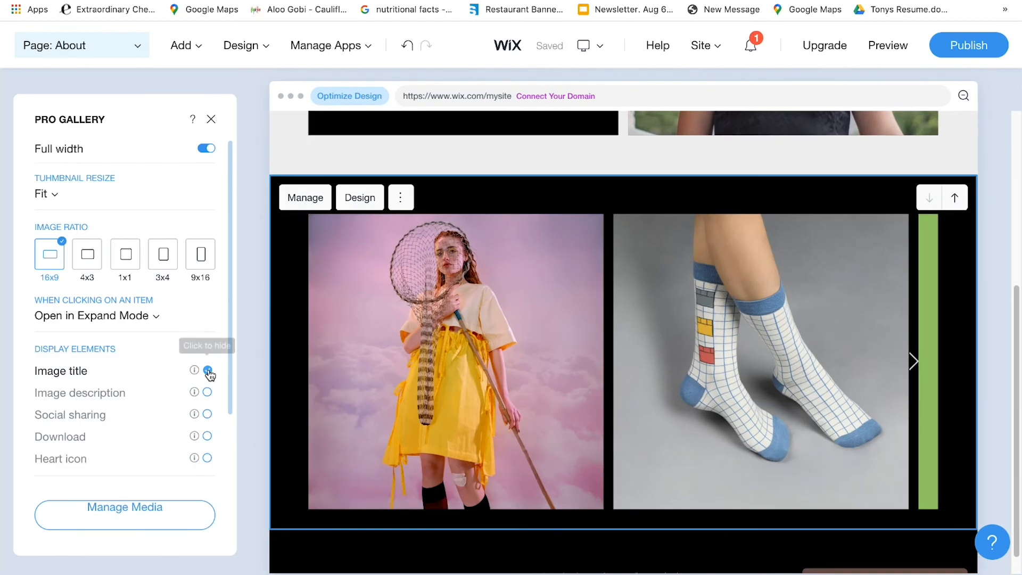
Hide the gallery's image titles and replace all its sample media with seven photos from the "Me!" folder in Site Files
{"action": "left_click", "coordinate": [207, 369]}
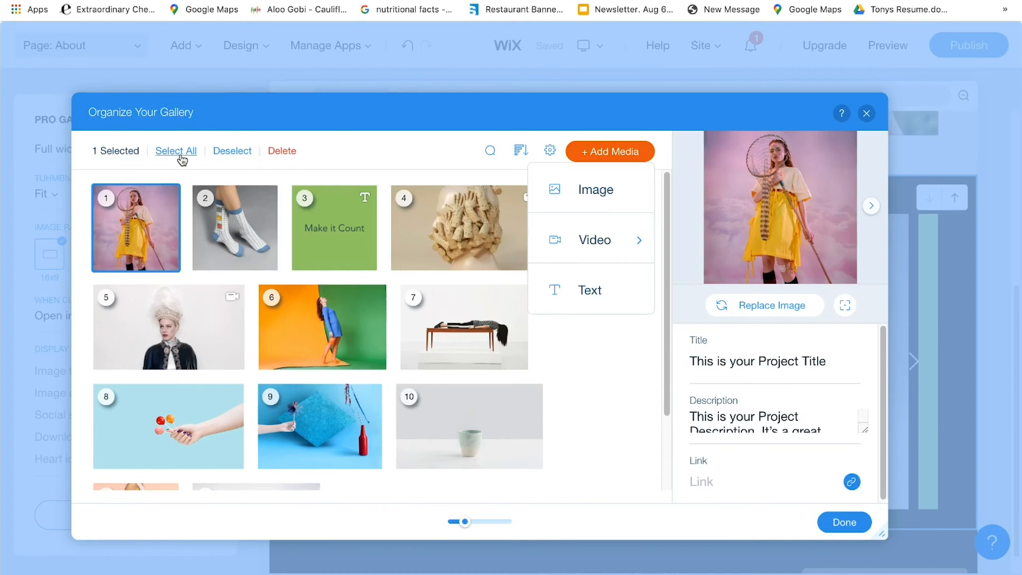
{"action": "left_click", "coordinate": [178, 153]}
{"action": "left_click", "coordinate": [235, 152]}
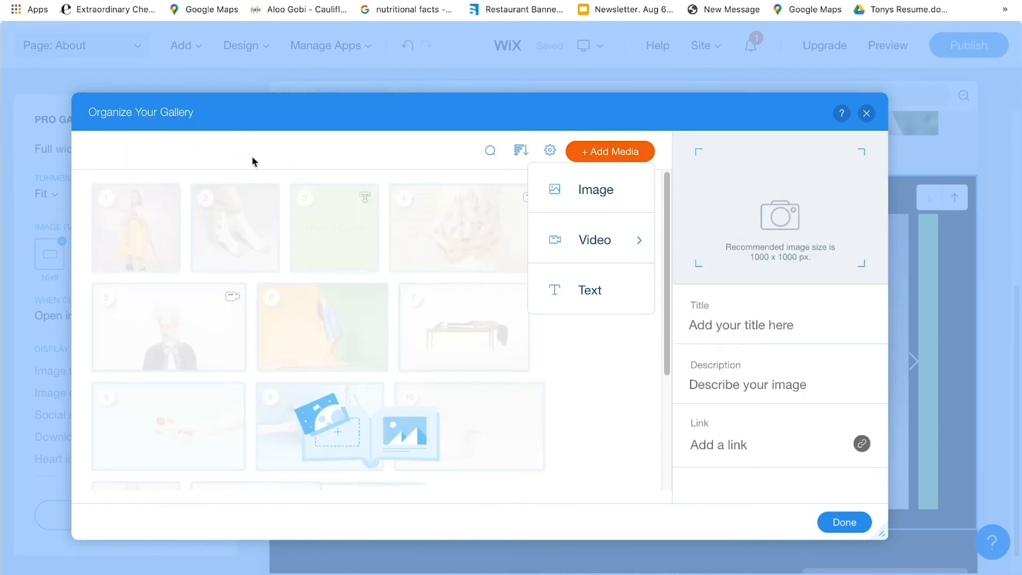
{"action": "left_click", "coordinate": [583, 191]}
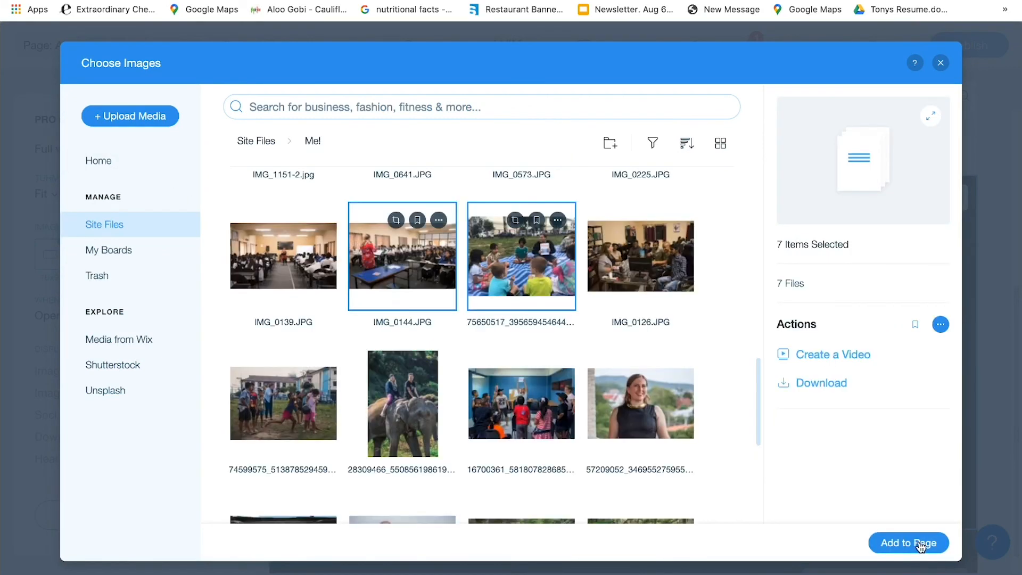
{"action": "left_click", "coordinate": [919, 539]}
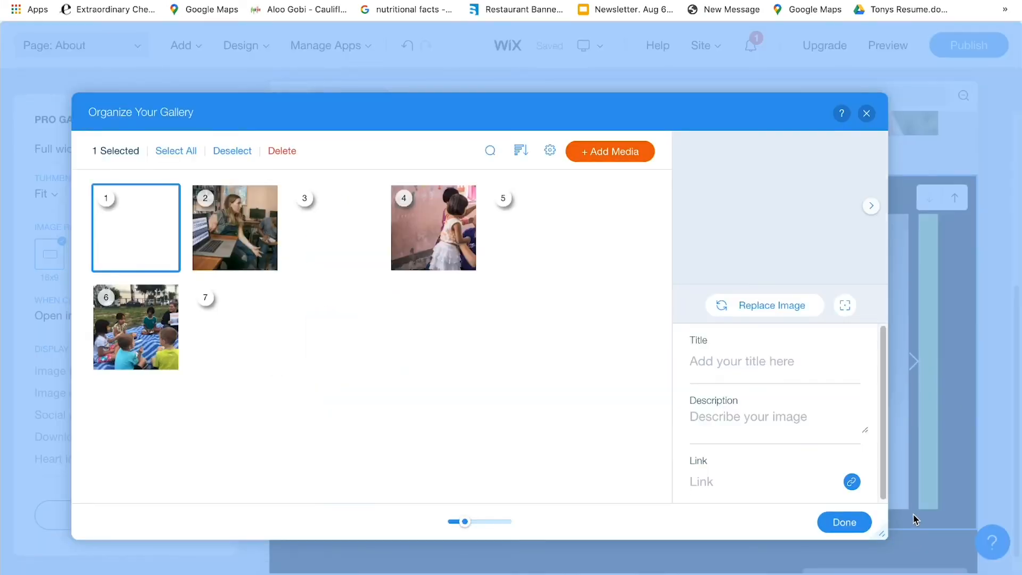
{"action": "left_click", "coordinate": [845, 522]}
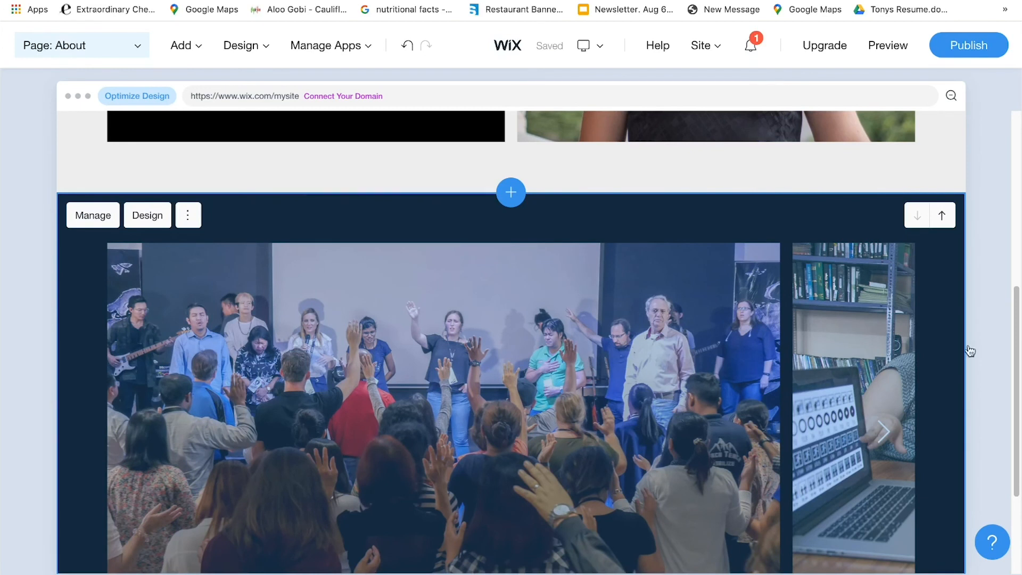
Check the finished About page and switch to the Contact page to look over its layout
{"action": "left_click", "coordinate": [969, 350]}
{"action": "scroll", "coordinate": [1019, 333], "scroll_direction": "down", "scroll_amount": 2}
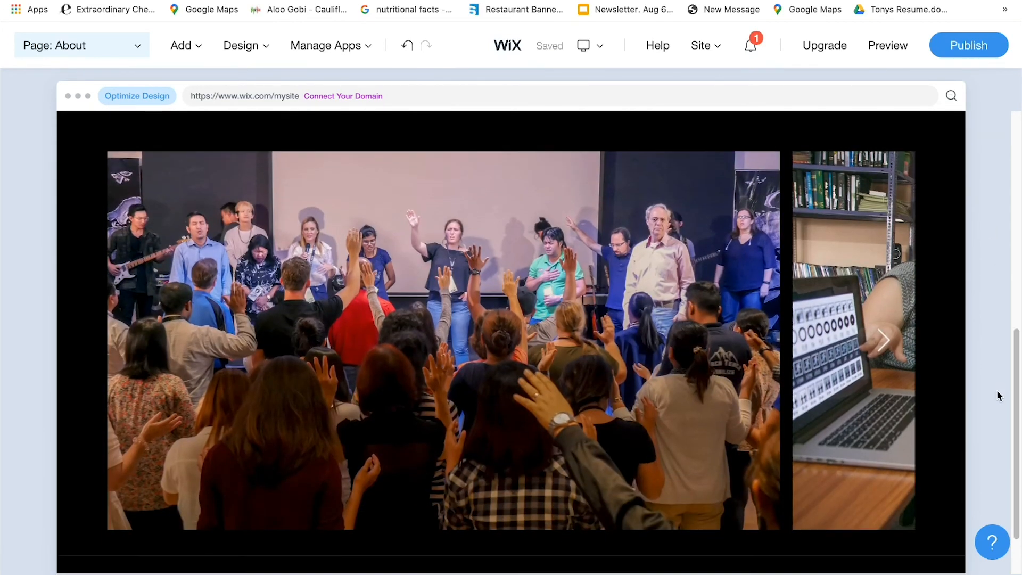
{"action": "scroll", "coordinate": [995, 388], "scroll_direction": "down", "scroll_amount": 2}
{"action": "scroll", "coordinate": [995, 383], "scroll_direction": "up", "scroll_amount": 10}
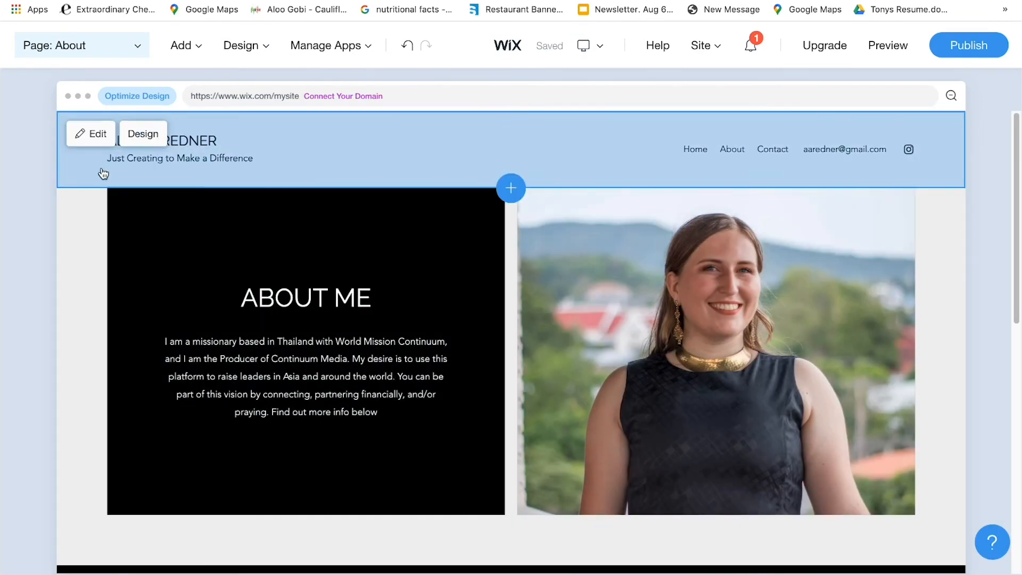
{"action": "left_click", "coordinate": [113, 46]}
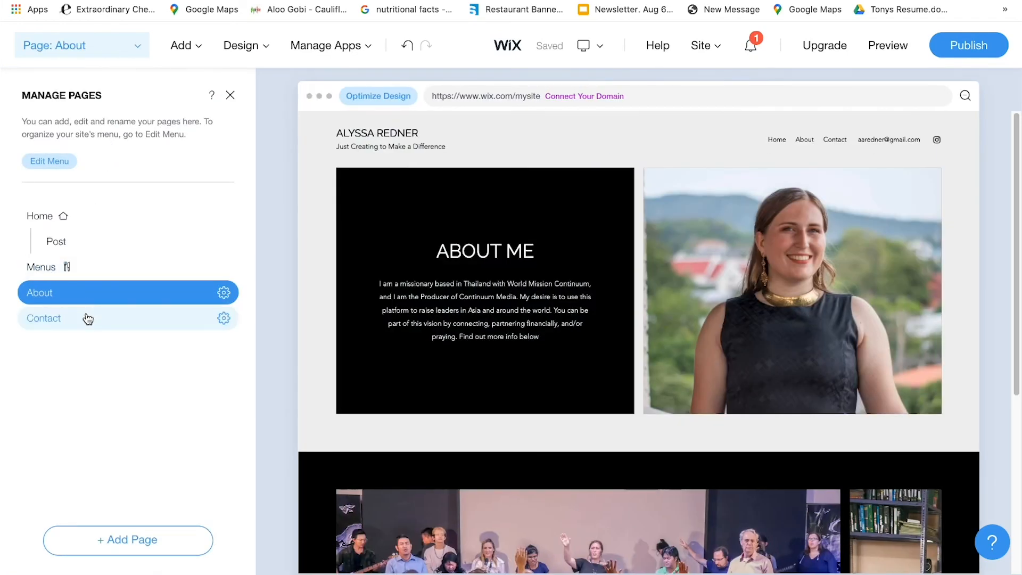
{"action": "left_click", "coordinate": [87, 321]}
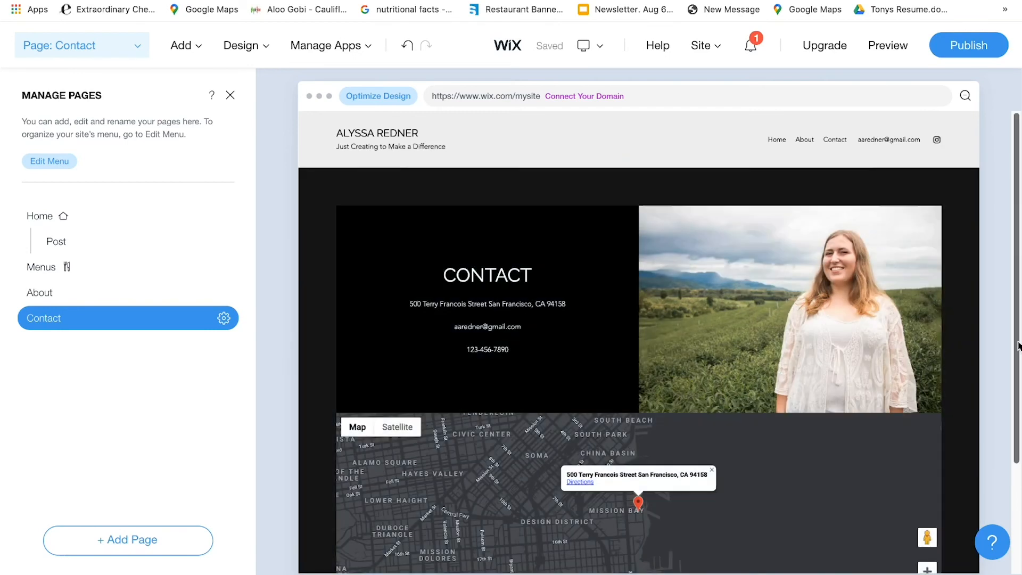
{"action": "scroll", "coordinate": [878, 466], "scroll_direction": "down", "scroll_amount": 3}
{"action": "scroll", "coordinate": [868, 450], "scroll_direction": "up", "scroll_amount": 3}
{"action": "scroll", "coordinate": [867, 441], "scroll_direction": "down", "scroll_amount": 3}
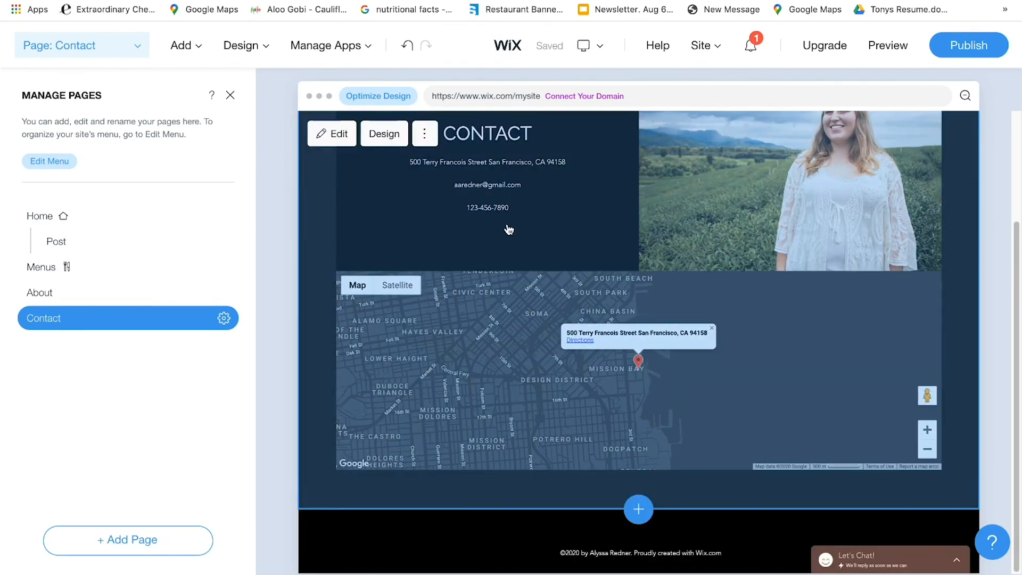
Hide the phone number, address and map in the Contact section and show the contact form
{"action": "left_click", "coordinate": [508, 229]}
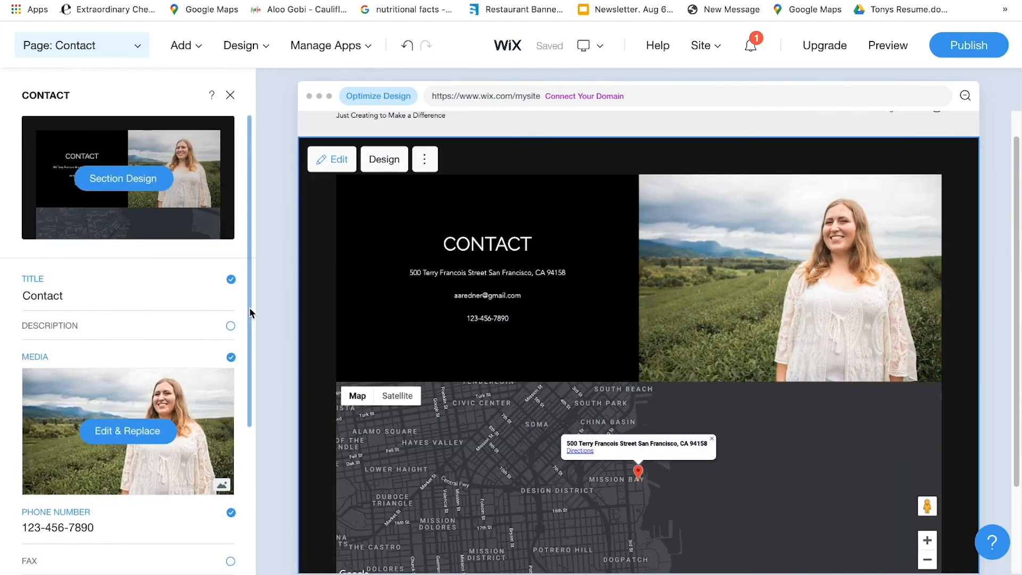
{"action": "left_click_drag", "start_coordinate": [249, 307], "coordinate": [253, 503]}
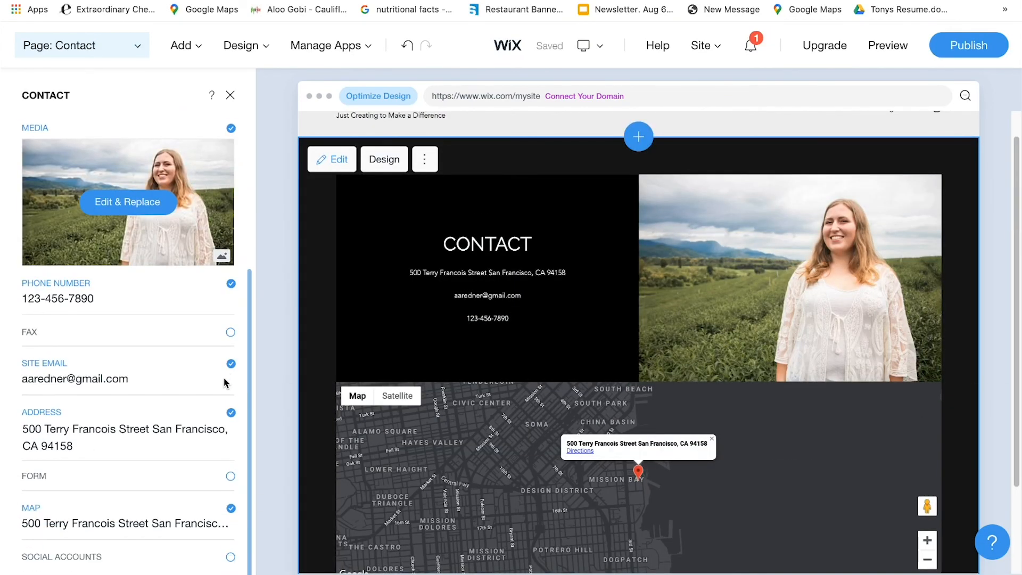
{"action": "left_click", "coordinate": [231, 414]}
{"action": "left_click", "coordinate": [231, 508]}
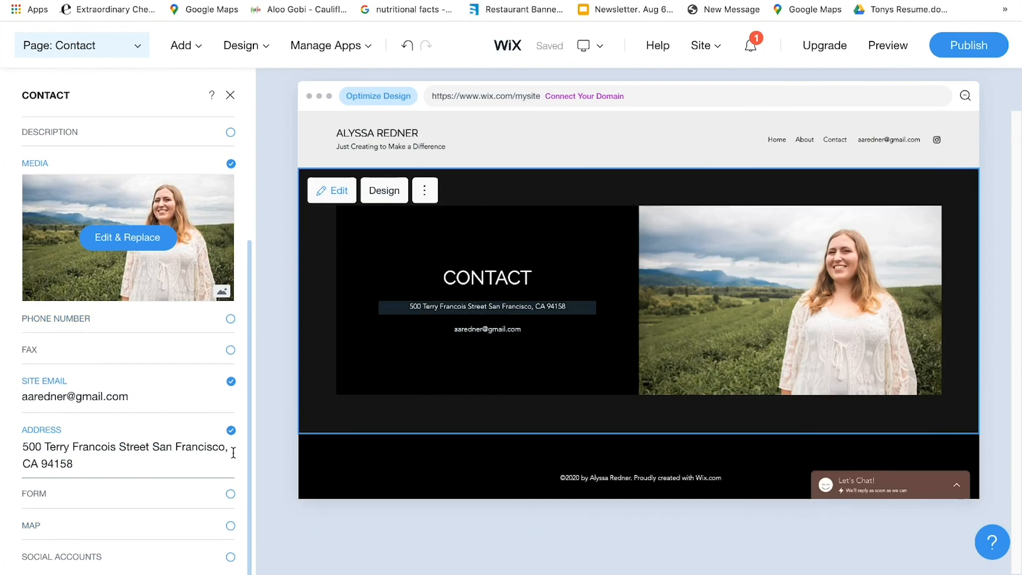
{"action": "left_click", "coordinate": [231, 431]}
{"action": "left_click", "coordinate": [230, 494]}
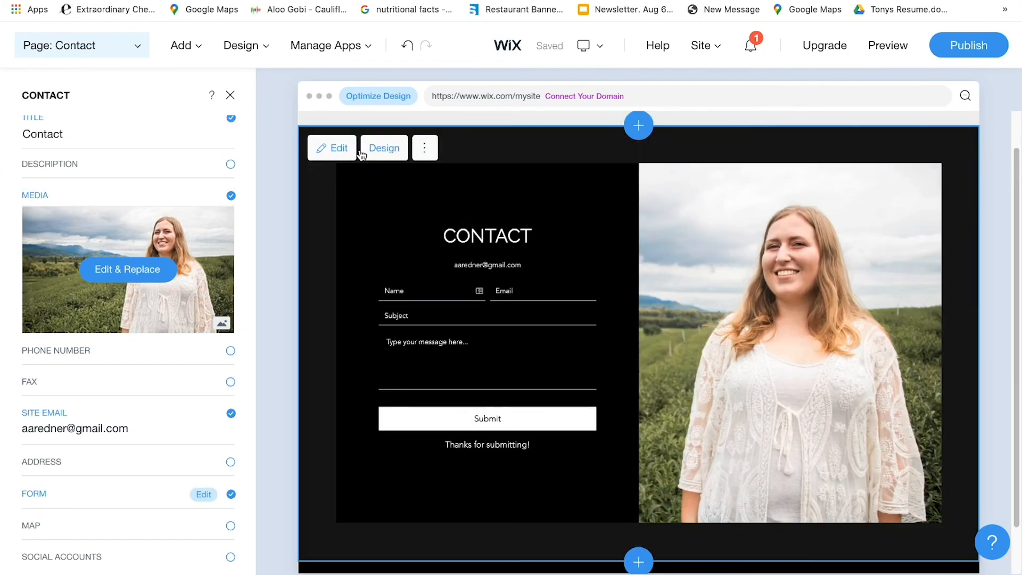
Apply the color combination with a white background and black form box to the Contact section
{"action": "scroll", "coordinate": [248, 260], "scroll_direction": "up", "scroll_amount": 3}
{"action": "left_click", "coordinate": [130, 175]}
{"action": "left_click", "coordinate": [128, 372]}
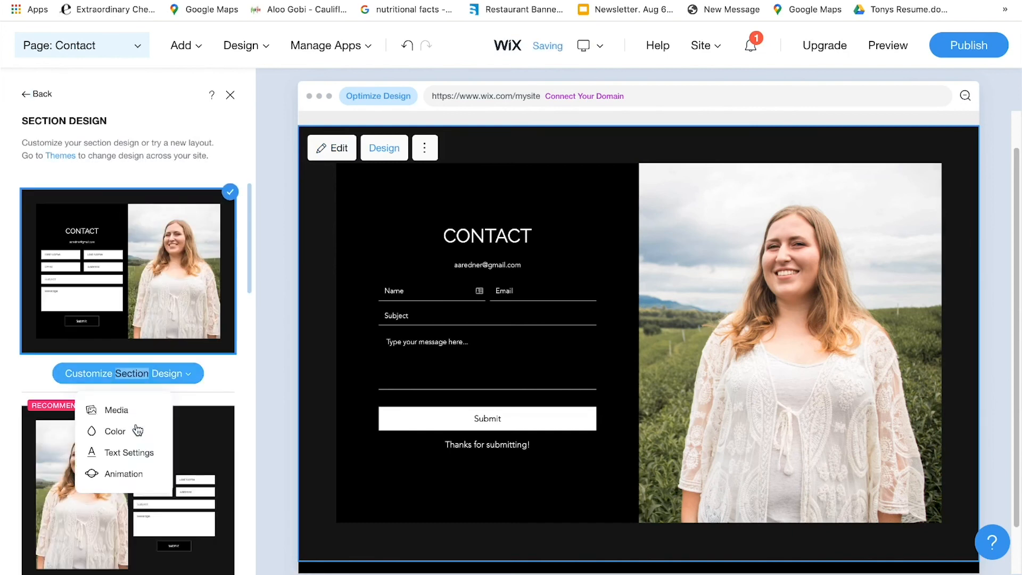
{"action": "left_click", "coordinate": [116, 428]}
{"action": "scroll", "coordinate": [170, 344], "scroll_direction": "down", "scroll_amount": 5}
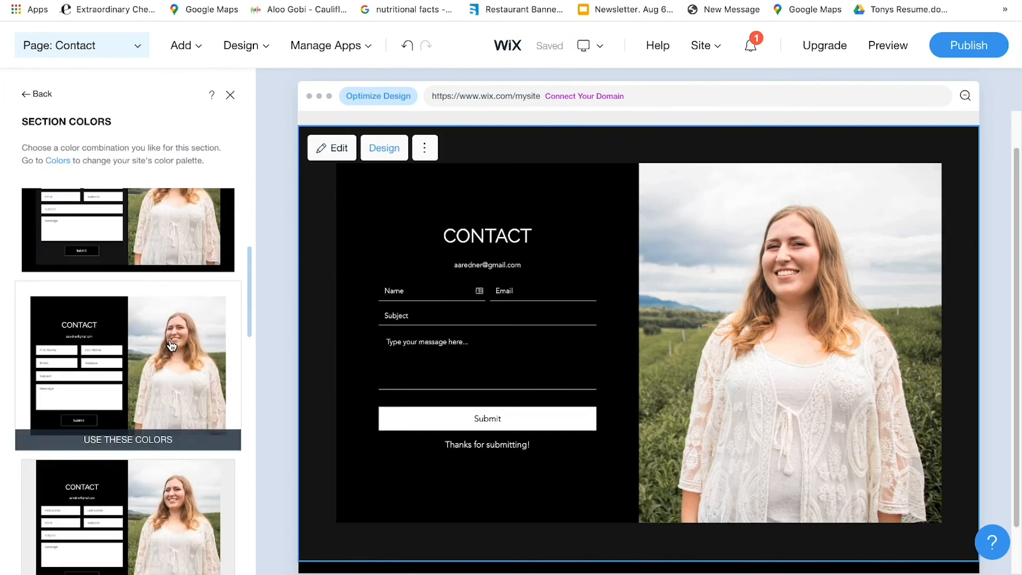
{"action": "scroll", "coordinate": [170, 345], "scroll_direction": "up", "scroll_amount": 5}
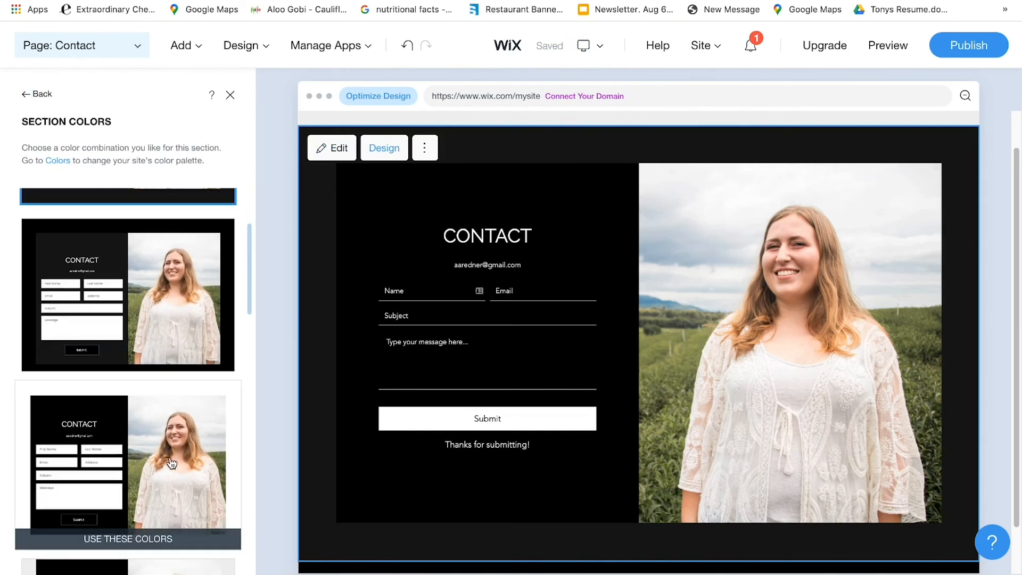
{"action": "scroll", "coordinate": [1002, 126], "scroll_direction": "up", "scroll_amount": 1}
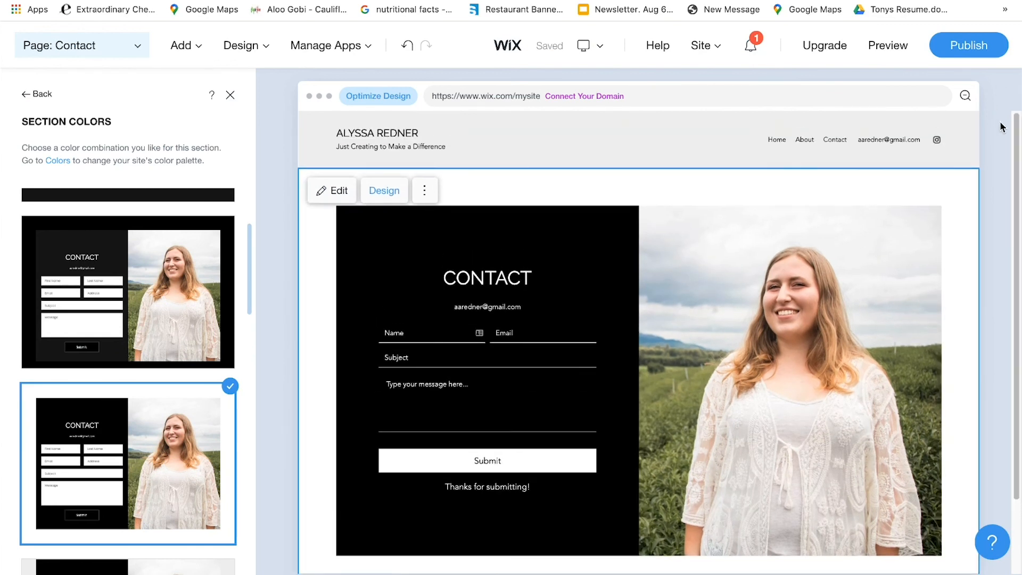
Preview the site and look through the Contact page and the full Home page
{"action": "left_click_drag", "start_coordinate": [252, 288], "coordinate": [271, 144]}
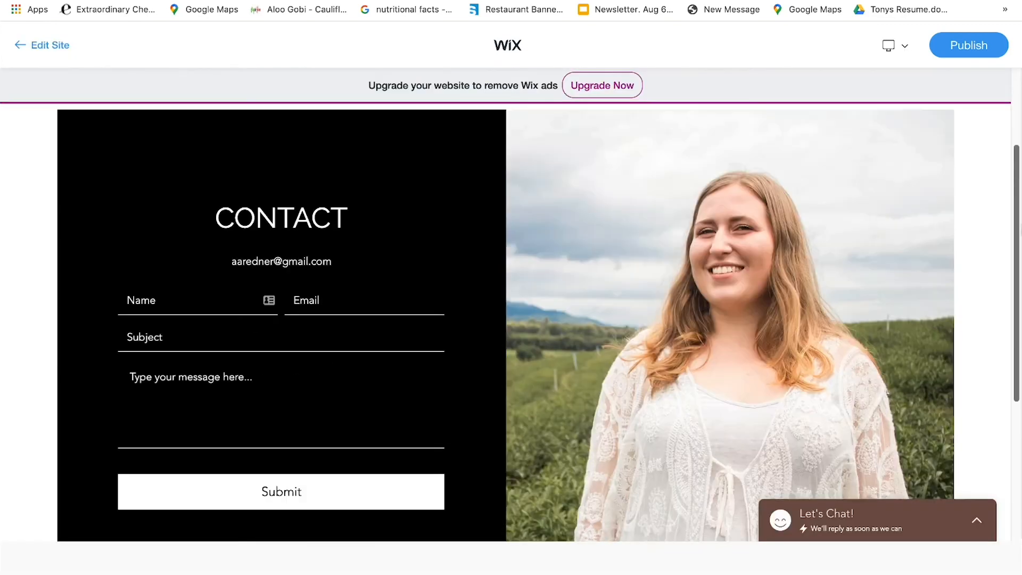
{"action": "left_click_drag", "start_coordinate": [1015, 210], "coordinate": [1006, 134]}
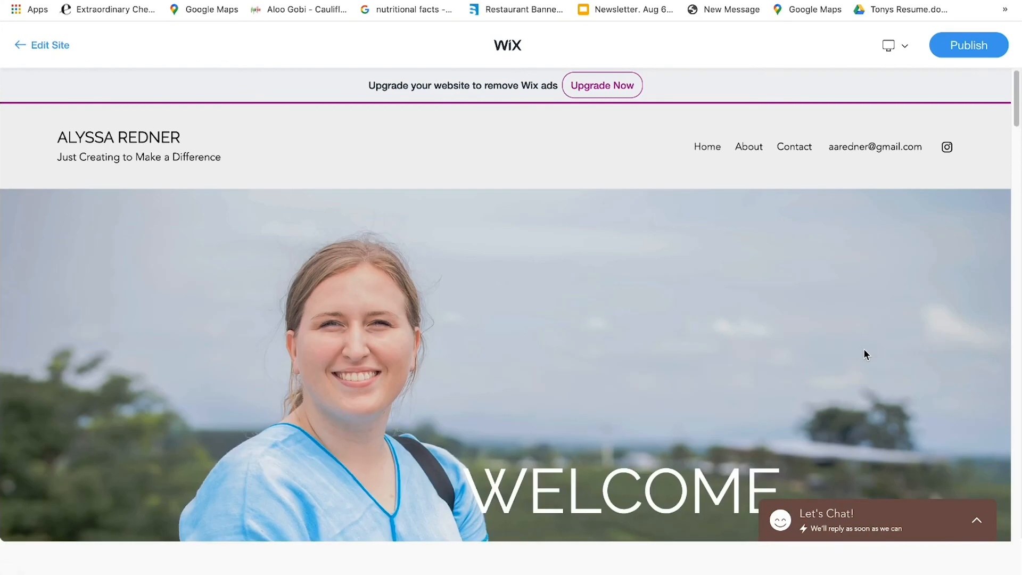
{"action": "scroll", "coordinate": [863, 347], "scroll_direction": "down", "scroll_amount": 3}
{"action": "scroll", "coordinate": [863, 347], "scroll_direction": "down", "scroll_amount": 6}
{"action": "scroll", "coordinate": [865, 350], "scroll_direction": "down", "scroll_amount": 20}
{"action": "scroll", "coordinate": [866, 347], "scroll_direction": "down", "scroll_amount": 15}
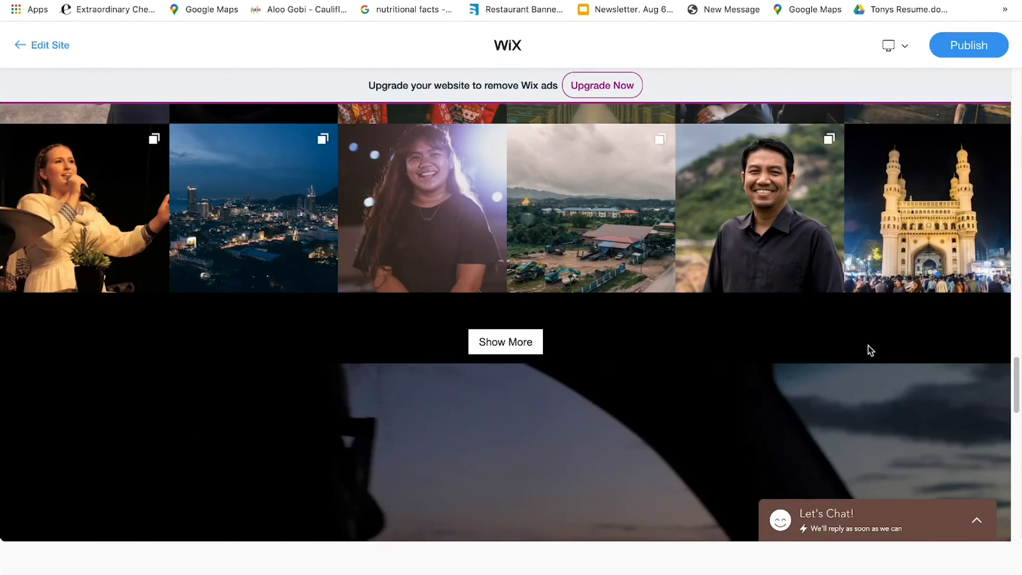
{"action": "scroll", "coordinate": [867, 348], "scroll_direction": "down", "scroll_amount": 5}
{"action": "scroll", "coordinate": [500, 364], "scroll_direction": "down", "scroll_amount": 10}
{"action": "scroll", "coordinate": [499, 364], "scroll_direction": "down", "scroll_amount": 3}
{"action": "scroll", "coordinate": [499, 363], "scroll_direction": "up", "scroll_amount": 20}
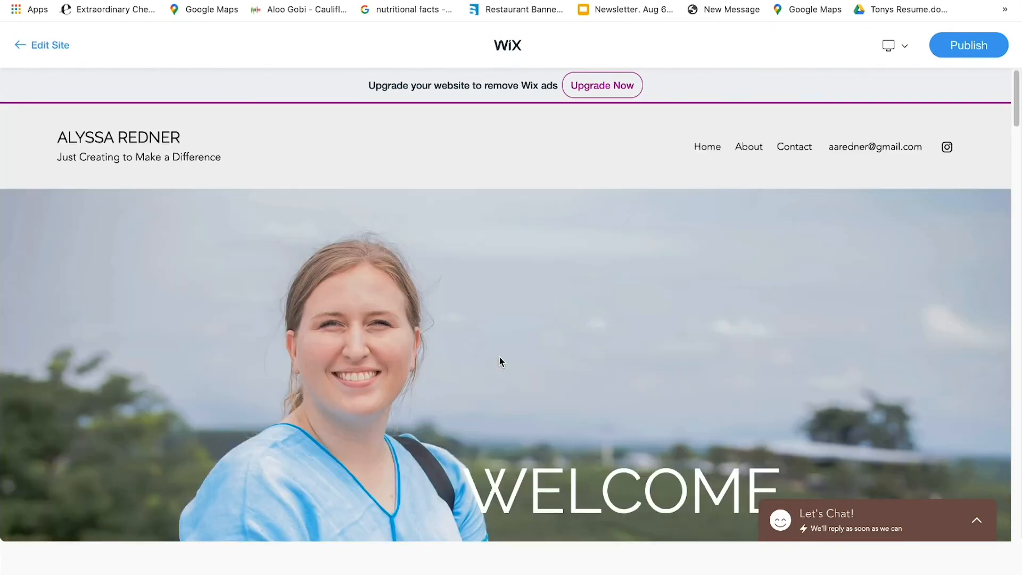
View the About page in the preview and browse through the photos in its sliding gallery
{"action": "left_click", "coordinate": [746, 151]}
{"action": "scroll", "coordinate": [662, 306], "scroll_direction": "down", "scroll_amount": 1}
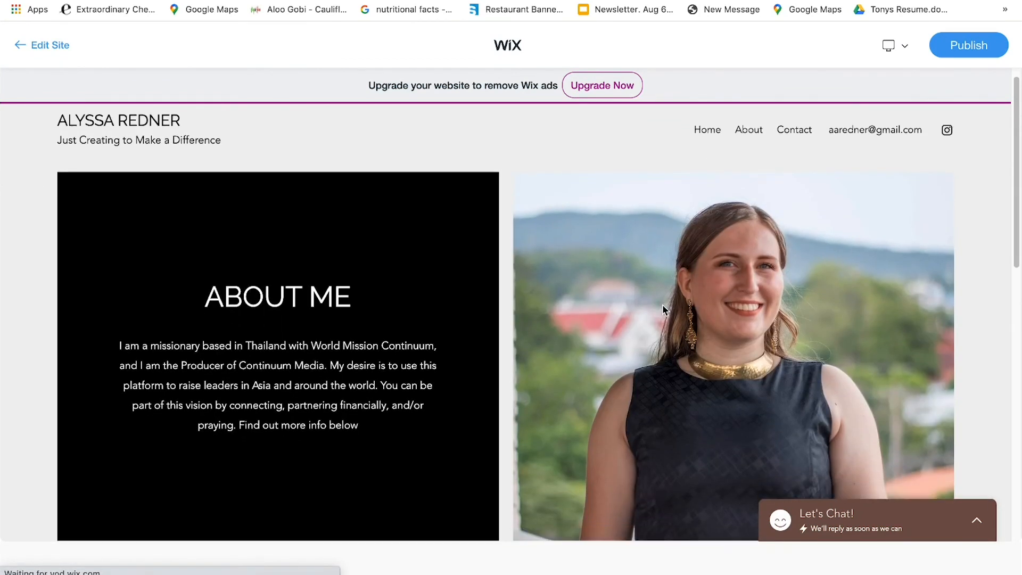
{"action": "scroll", "coordinate": [661, 305], "scroll_direction": "down", "scroll_amount": 7}
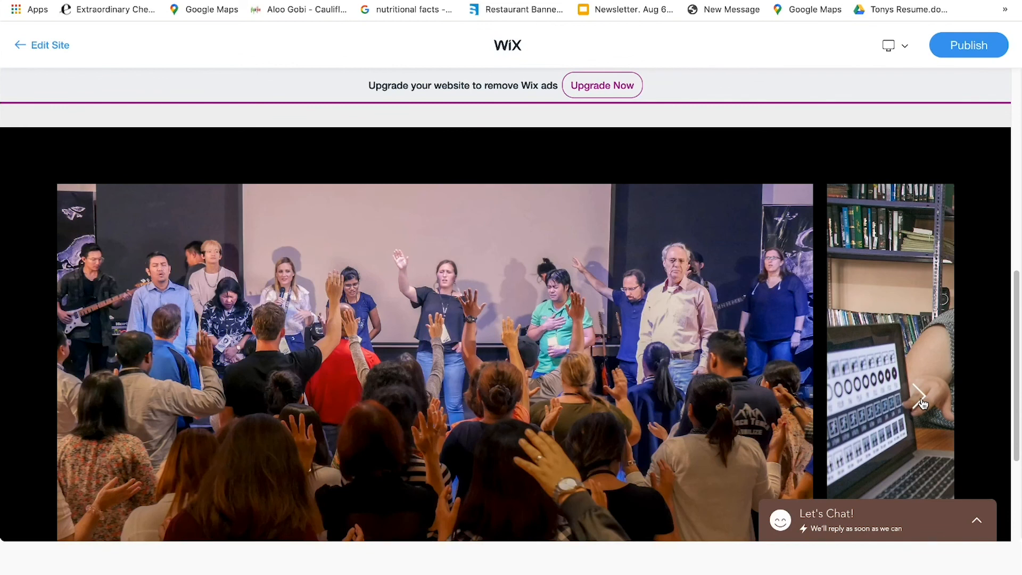
{"action": "left_click", "coordinate": [922, 404]}
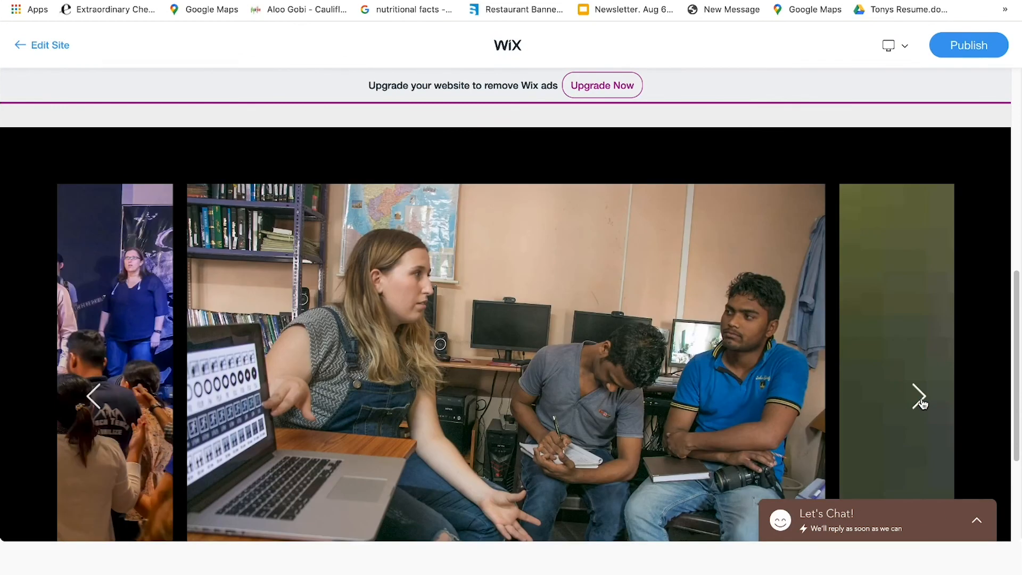
{"action": "left_click", "coordinate": [922, 404]}
{"action": "left_click", "coordinate": [922, 403]}
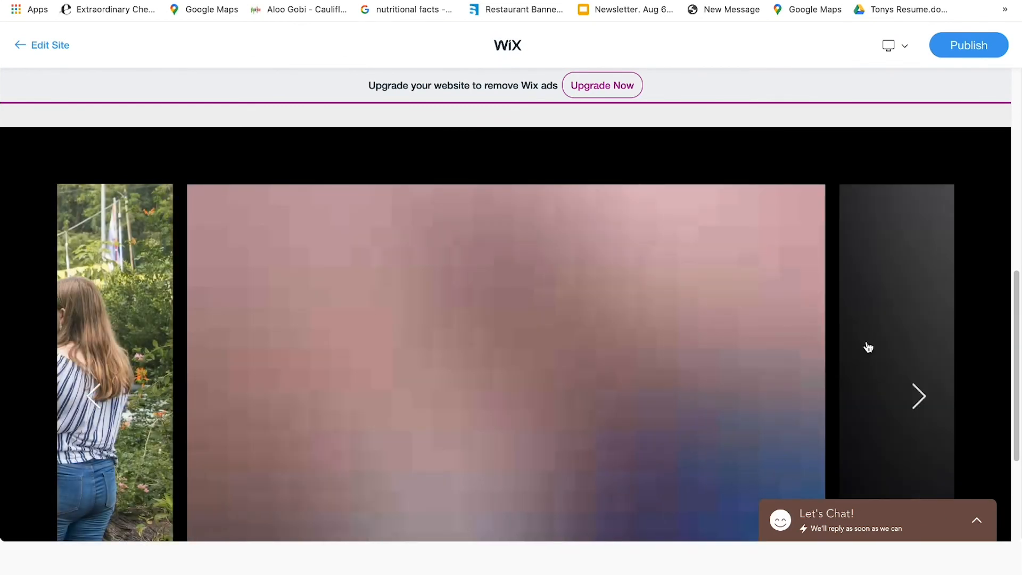
{"action": "scroll", "coordinate": [873, 316], "scroll_direction": "down", "scroll_amount": 3}
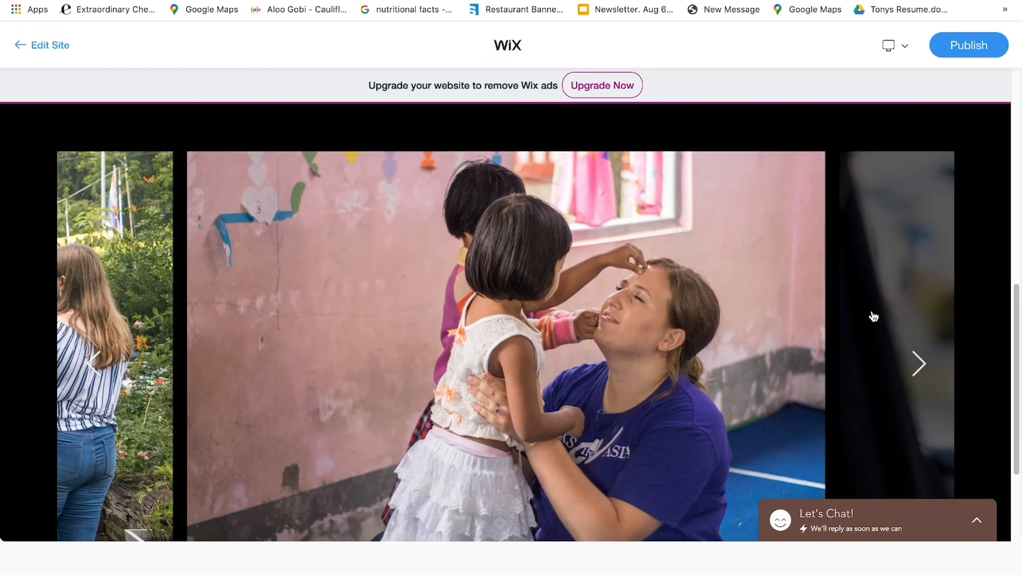
{"action": "scroll", "coordinate": [873, 316], "scroll_direction": "up", "scroll_amount": 3}
{"action": "scroll", "coordinate": [873, 316], "scroll_direction": "up", "scroll_amount": 10}
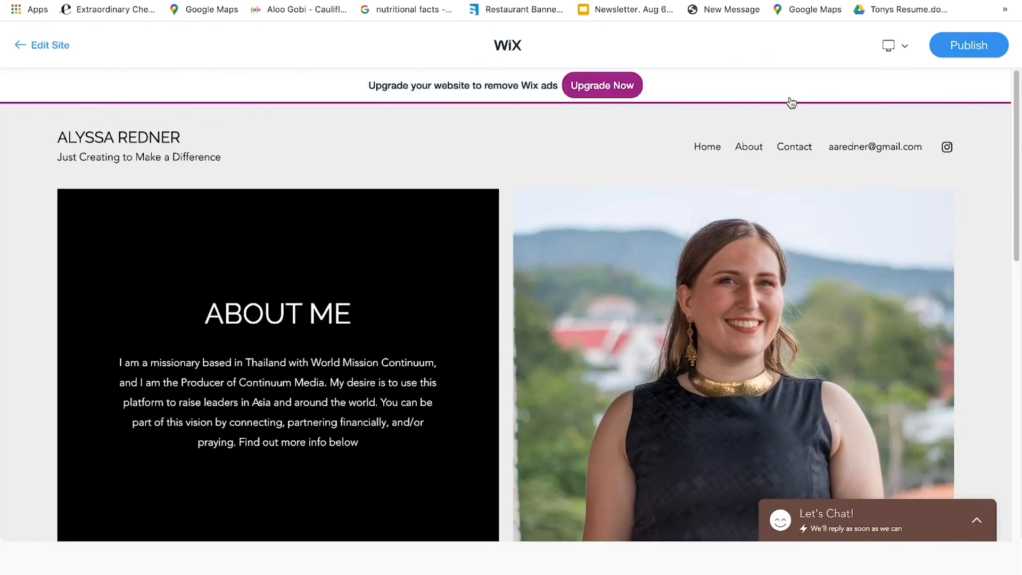
View the Contact page in the site preview and look through its full length
{"action": "left_click", "coordinate": [794, 147]}
{"action": "scroll", "coordinate": [789, 251], "scroll_direction": "down", "scroll_amount": 5}
{"action": "scroll", "coordinate": [789, 249], "scroll_direction": "up", "scroll_amount": 5}
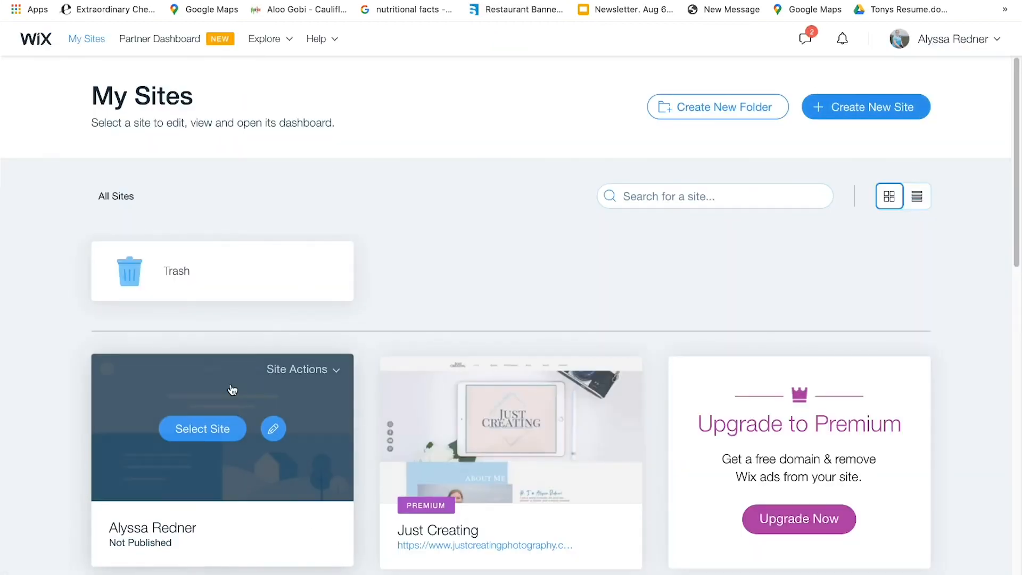
Open the renaming options for the unpublished personal site in My Sites and replace its free URL ending with the owner's username
{"action": "scroll", "coordinate": [1013, 193], "scroll_direction": "down", "scroll_amount": 4}
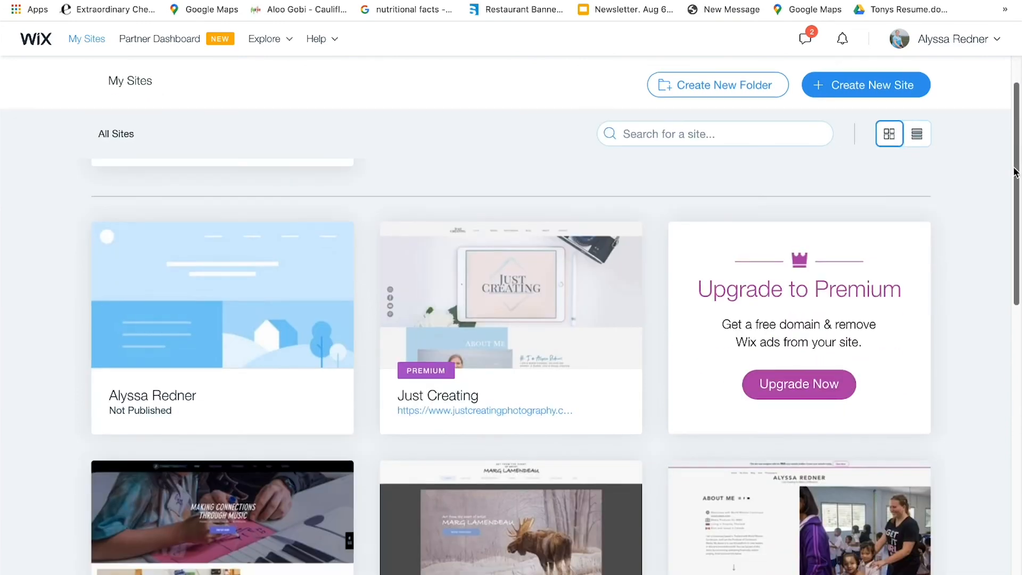
{"action": "left_click_drag", "start_coordinate": [1013, 193], "coordinate": [1011, 161]}
{"action": "mouse_move", "coordinate": [137, 362]}
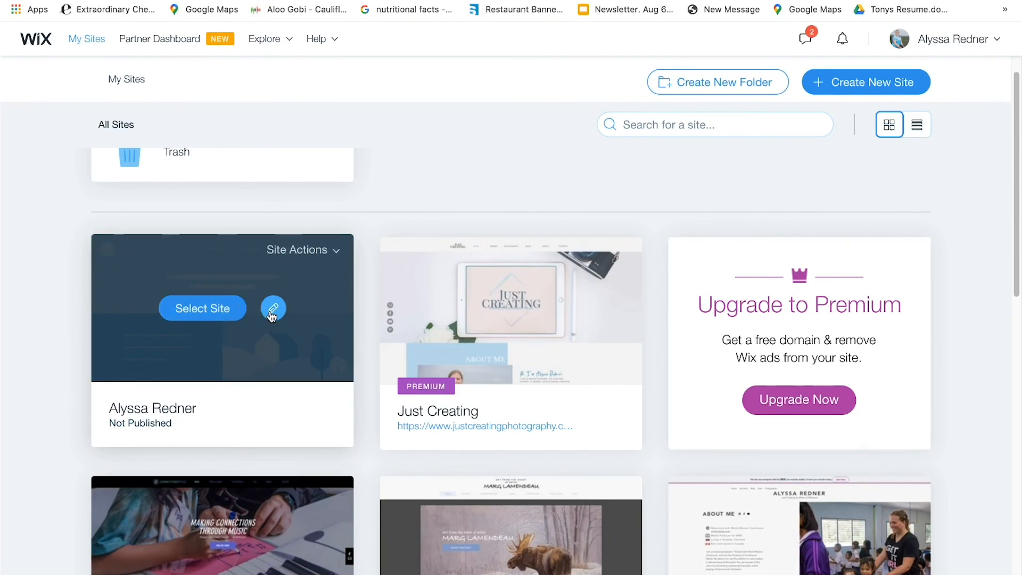
{"action": "left_click", "coordinate": [291, 251]}
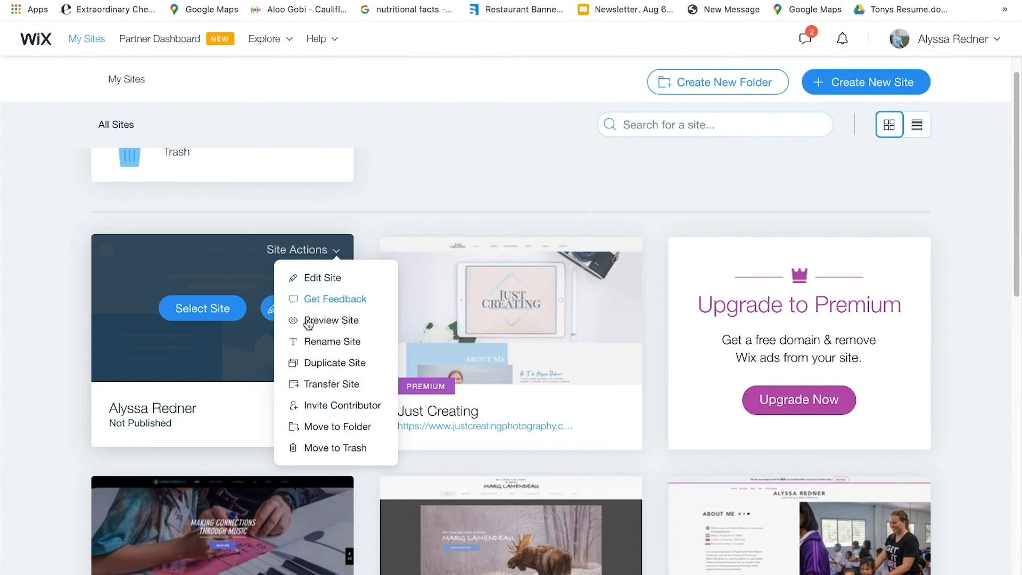
{"action": "left_click", "coordinate": [311, 342]}
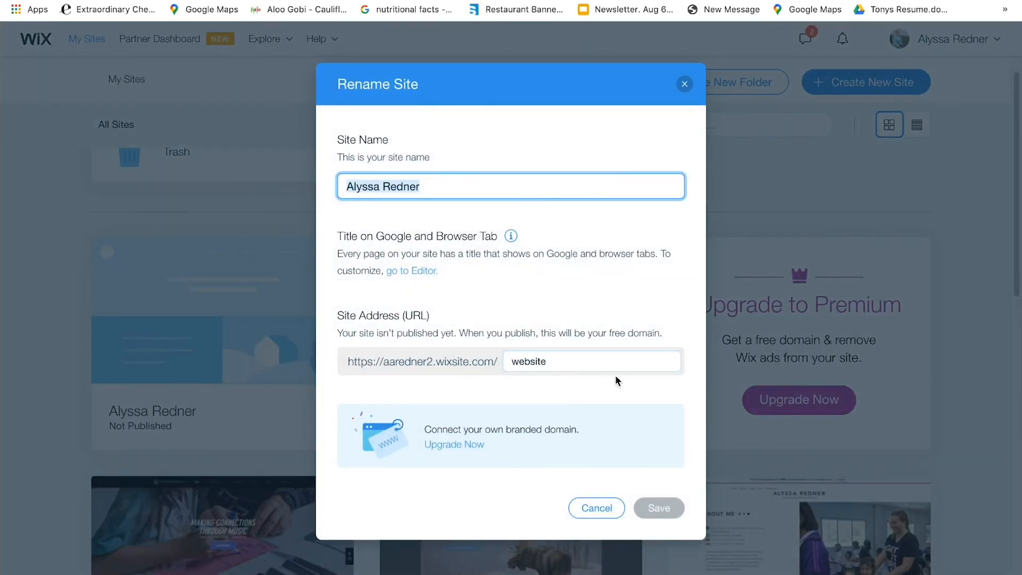
{"action": "left_click", "coordinate": [591, 367]}
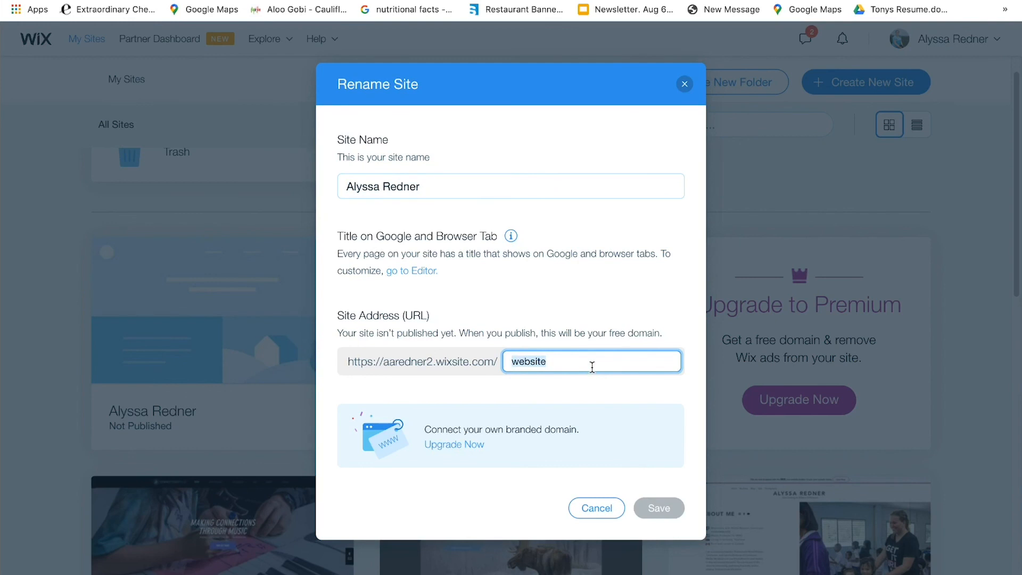
{"action": "type", "text": "aaredner"}
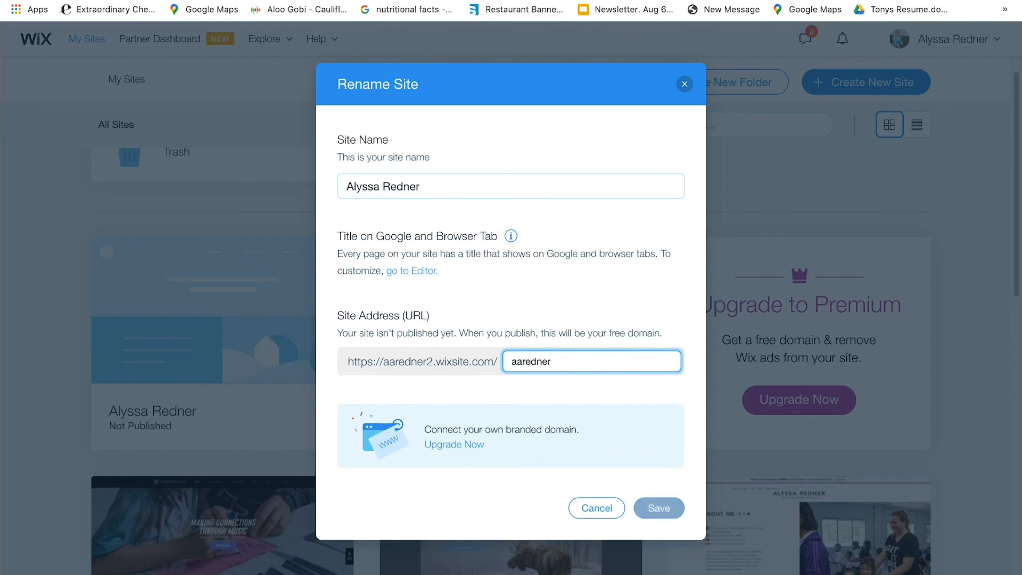
{"action": "left_click", "coordinate": [658, 508]}
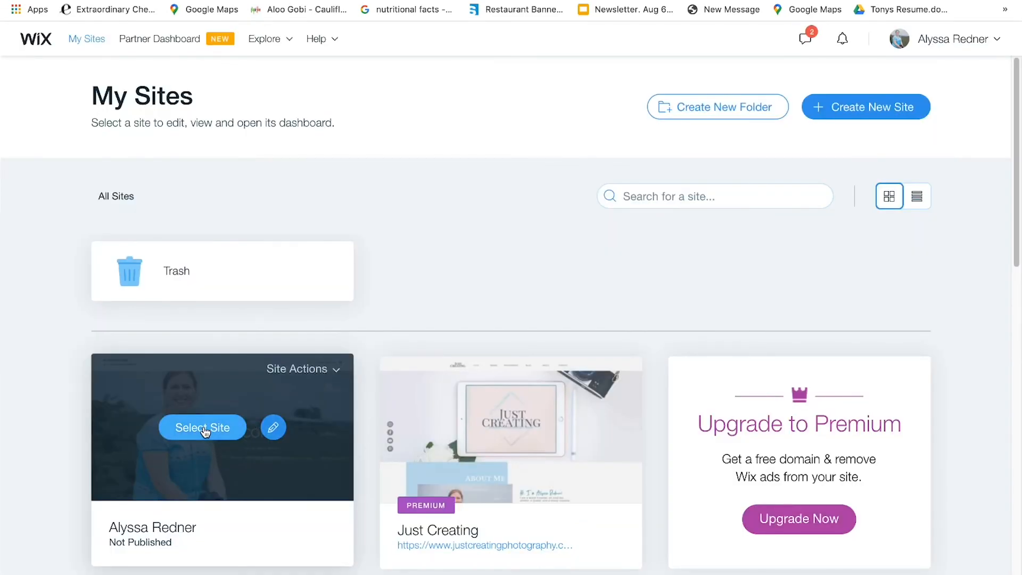
Open the unpublished site's dashboard, view its published blog posts, and return to the My Sites overview
{"action": "left_click", "coordinate": [205, 430]}
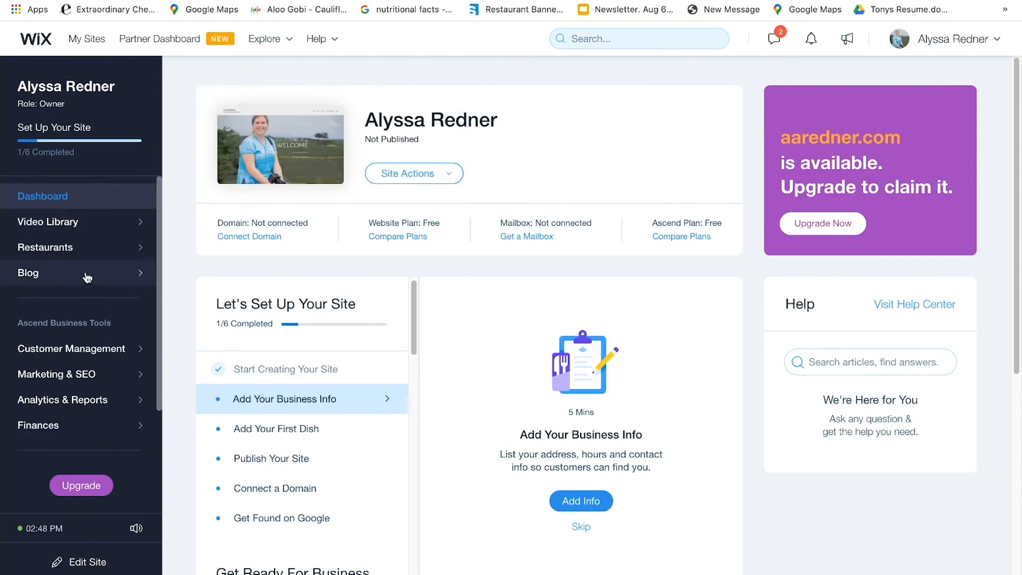
{"action": "mouse_move", "coordinate": [87, 281]}
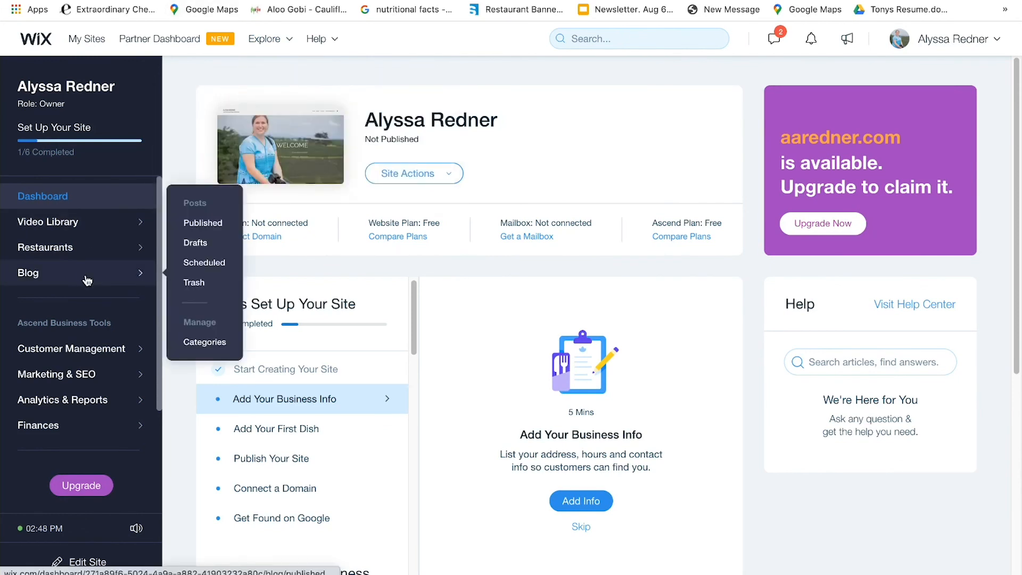
{"action": "left_click", "coordinate": [58, 283]}
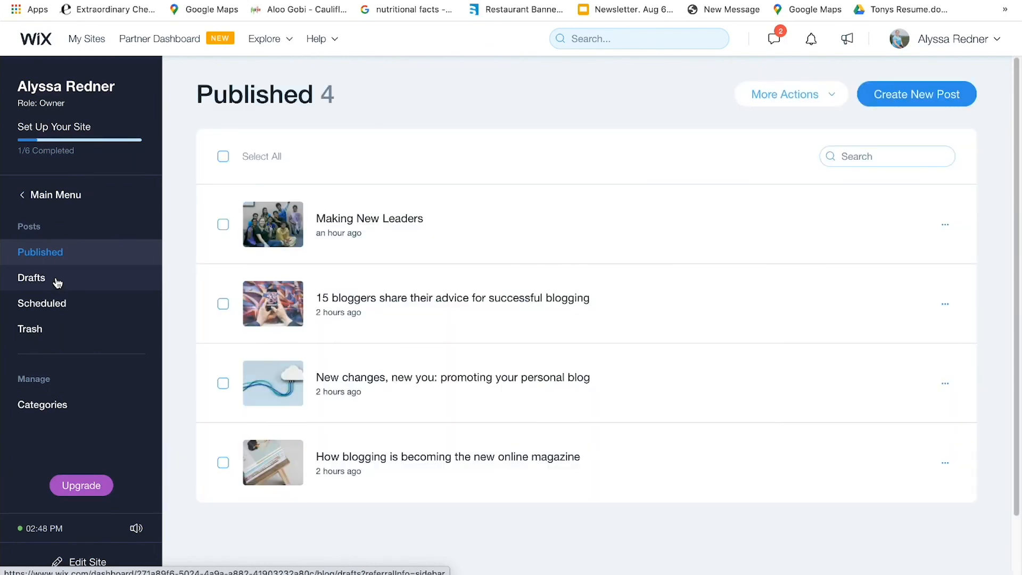
{"action": "left_click", "coordinate": [22, 195]}
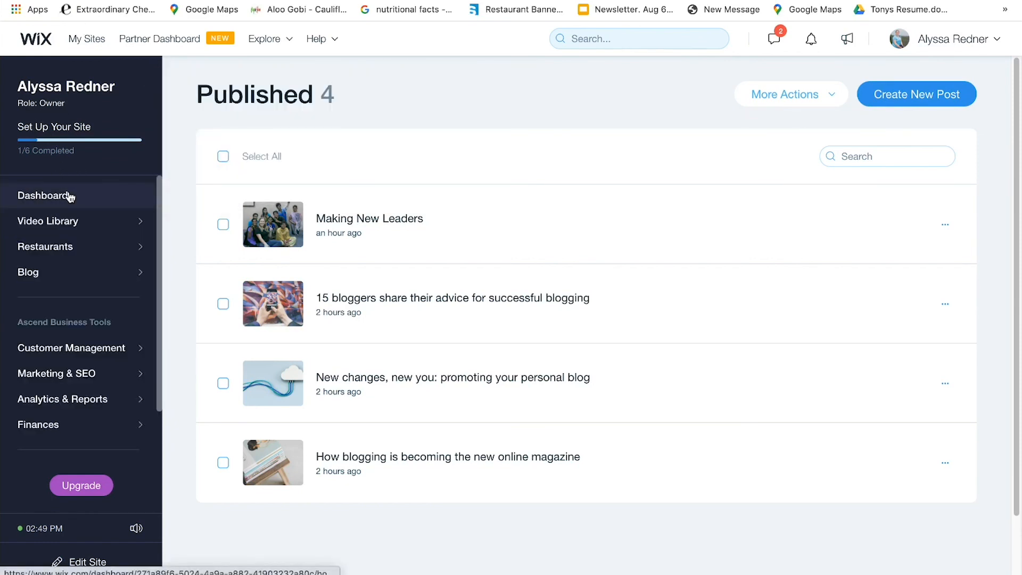
{"action": "left_click", "coordinate": [68, 195]}
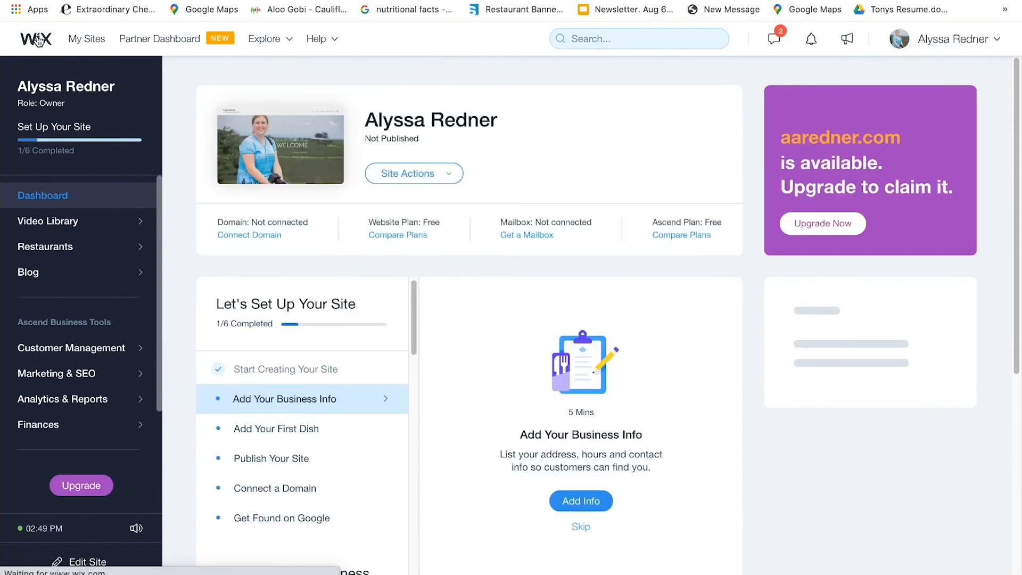
{"action": "left_click", "coordinate": [38, 43]}
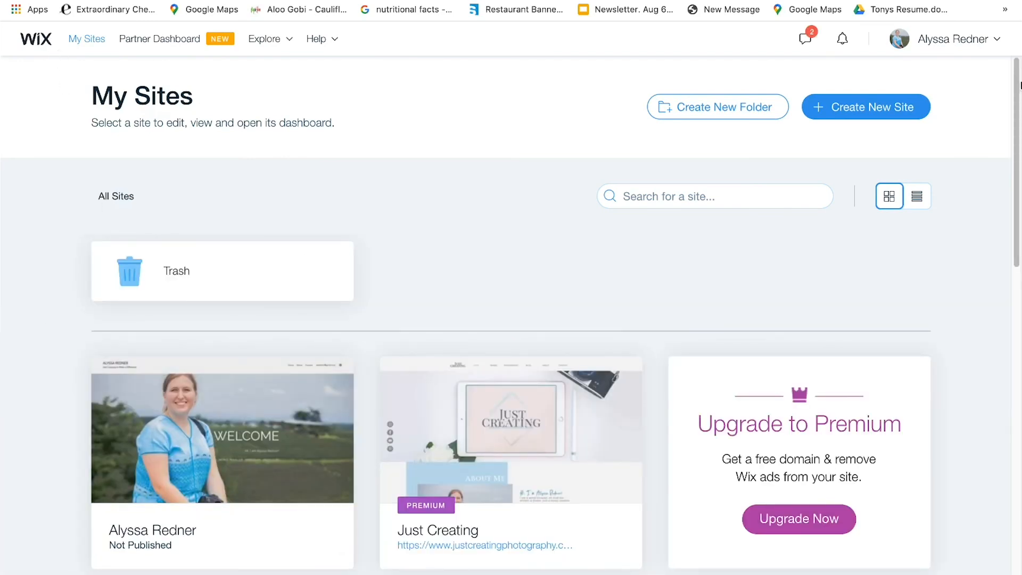
Open the already published personal site with the wixsite.com address in the Wix Editor
{"action": "left_click_drag", "start_coordinate": [1014, 103], "coordinate": [996, 204]}
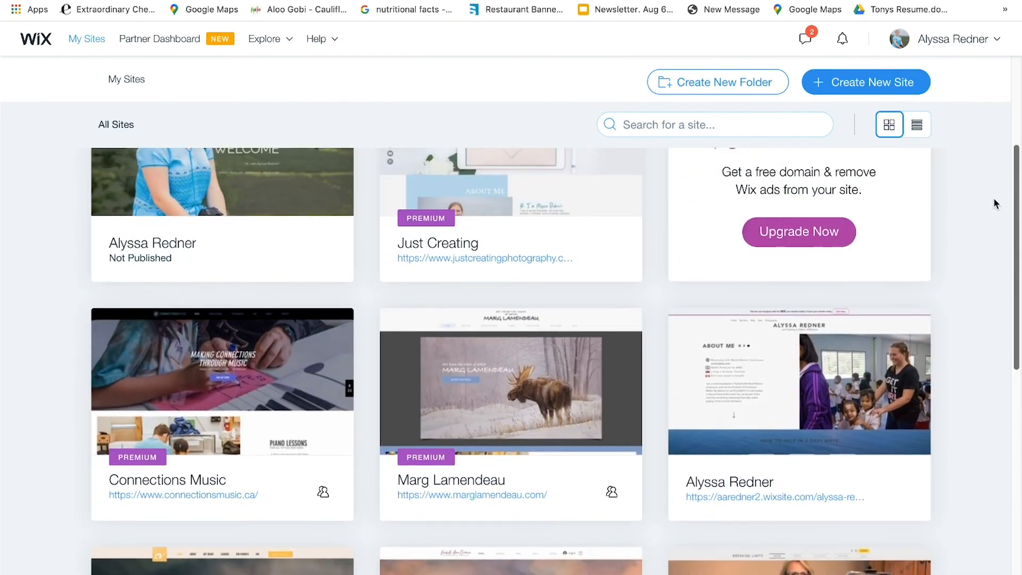
{"action": "mouse_move", "coordinate": [851, 379]}
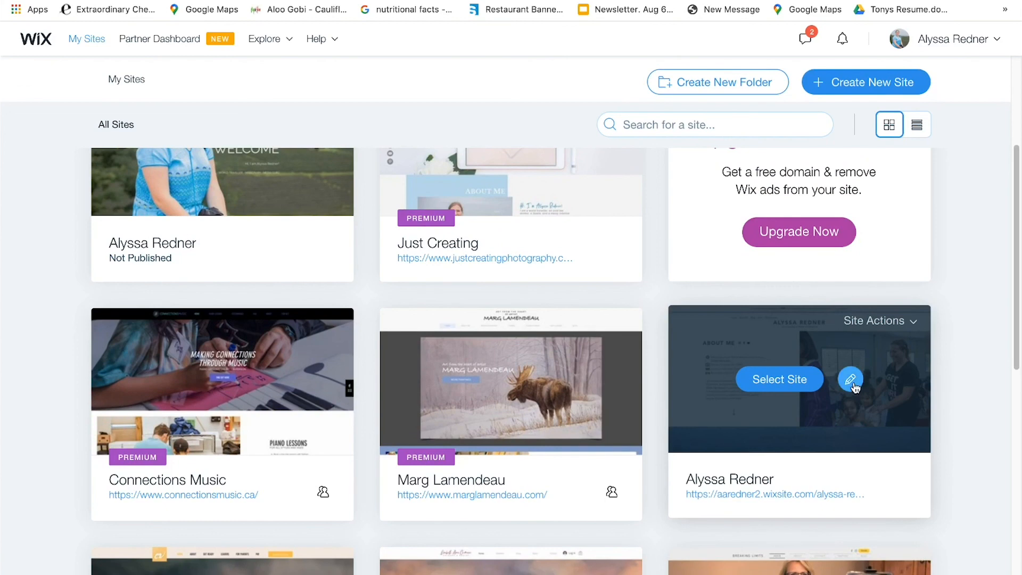
{"action": "left_click", "coordinate": [852, 380]}
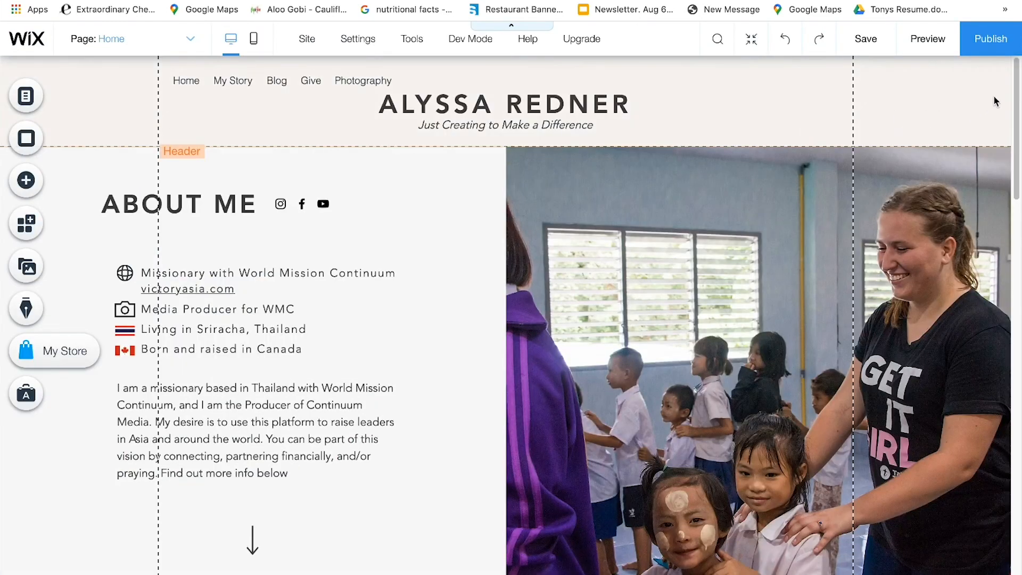
Select the About Me strip and inspect the text settings of the "Missionary with World Mission Continuum" line, leaving them unchanged
{"action": "left_click_drag", "start_coordinate": [1013, 87], "coordinate": [971, 74]}
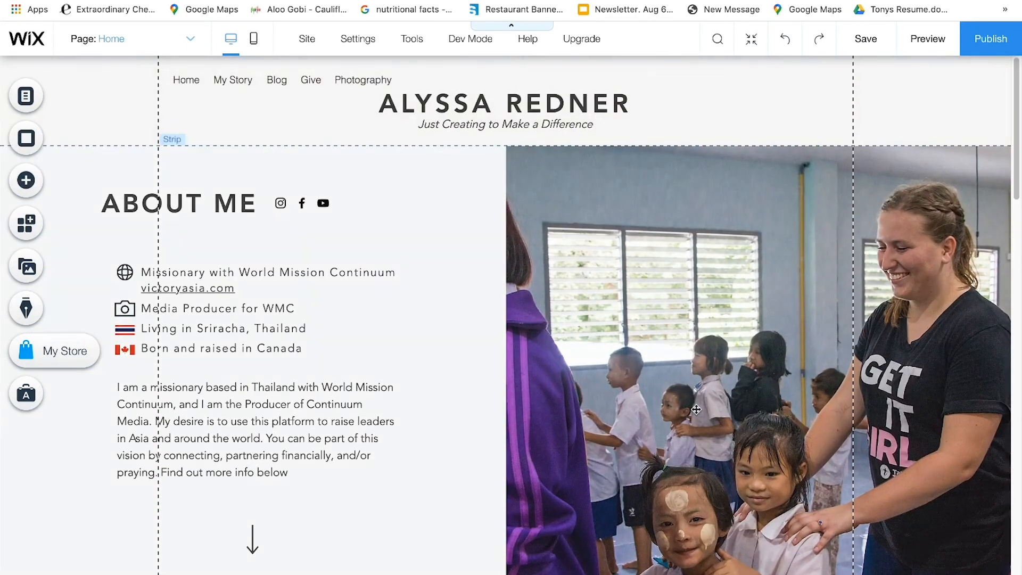
{"action": "left_click", "coordinate": [714, 363]}
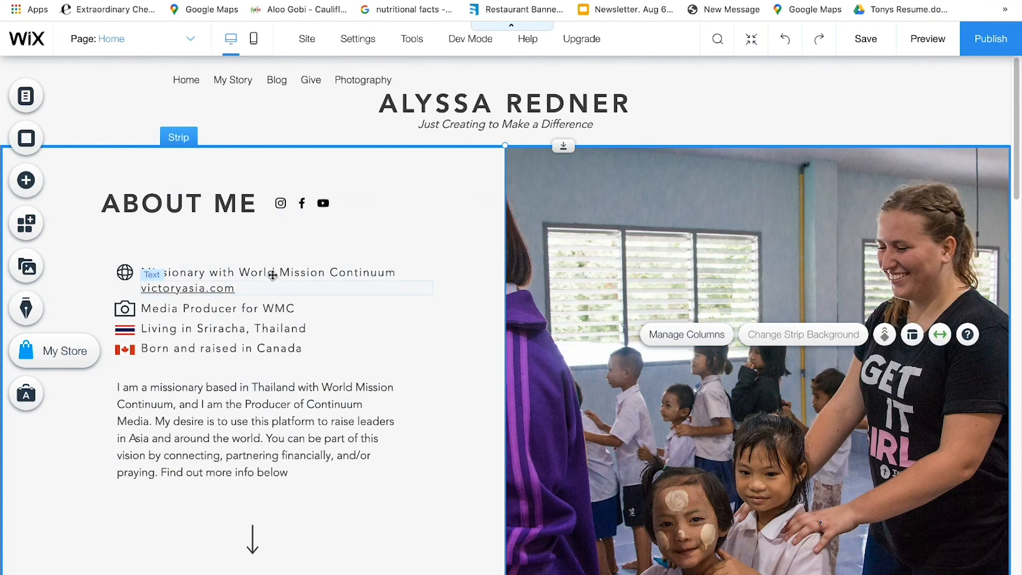
{"action": "left_click", "coordinate": [233, 275]}
{"action": "double_click", "coordinate": [232, 276]}
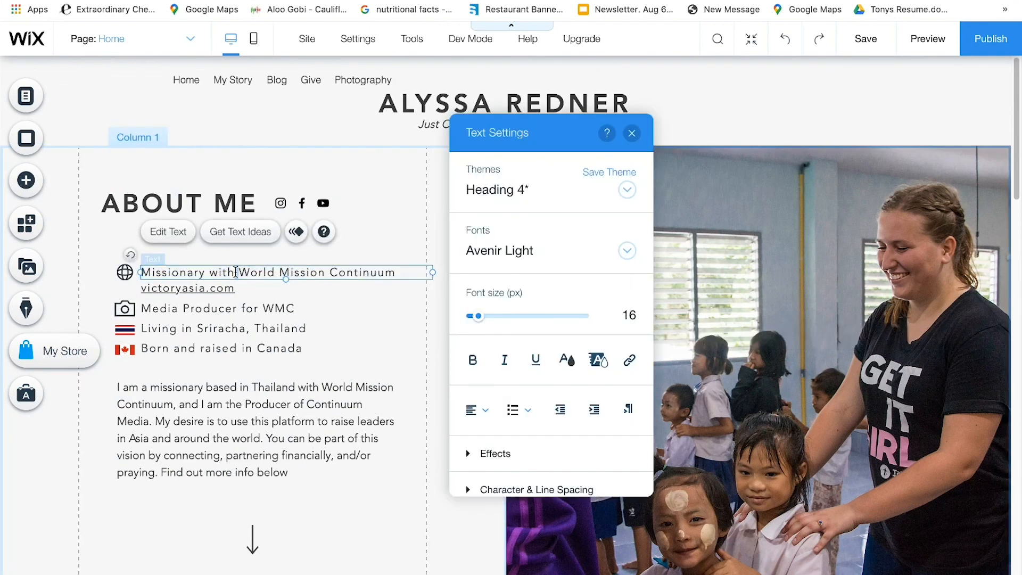
{"action": "left_click", "coordinate": [629, 132]}
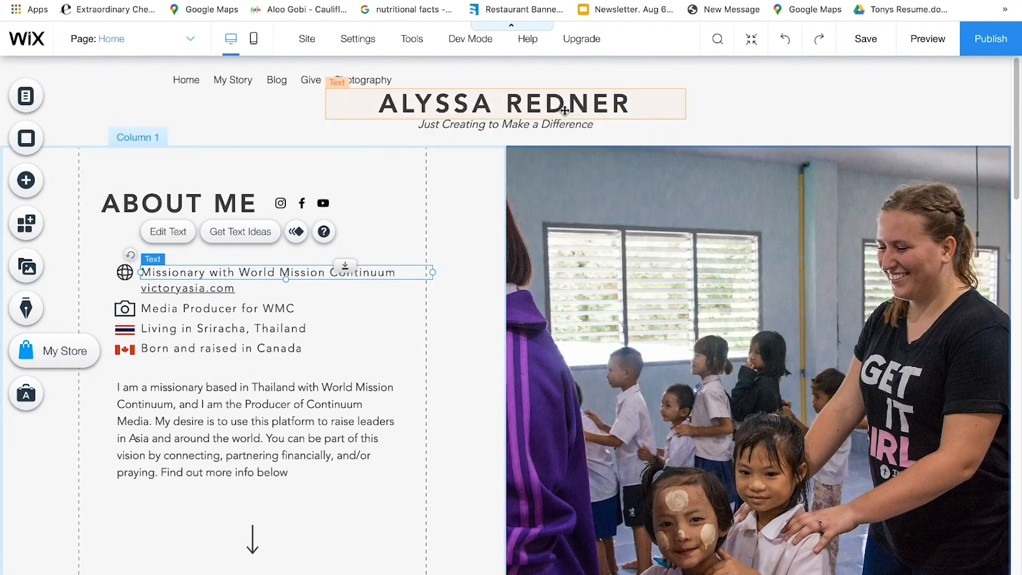
Look through the Home page down to the blog posts and footer, and select the horizontal menu in the header
{"action": "scroll", "coordinate": [1017, 113], "scroll_direction": "down", "scroll_amount": 15}
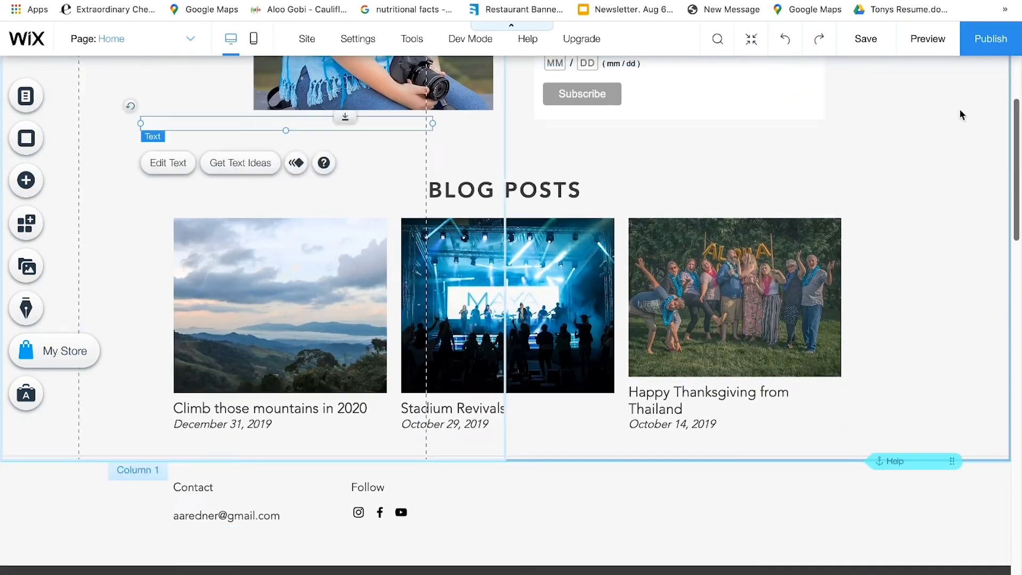
{"action": "left_click_drag", "start_coordinate": [962, 115], "coordinate": [963, 64]}
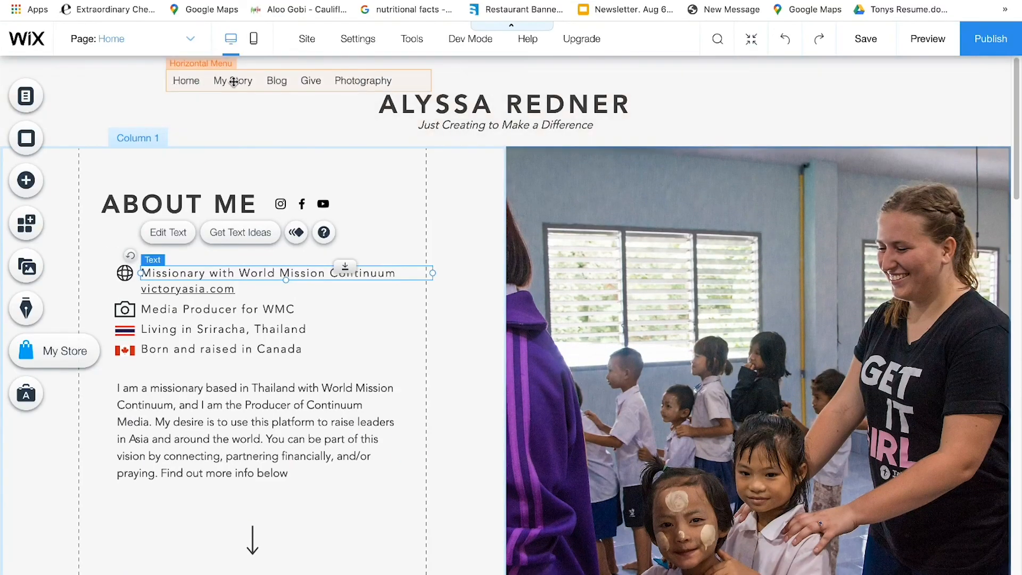
{"action": "left_click", "coordinate": [233, 81]}
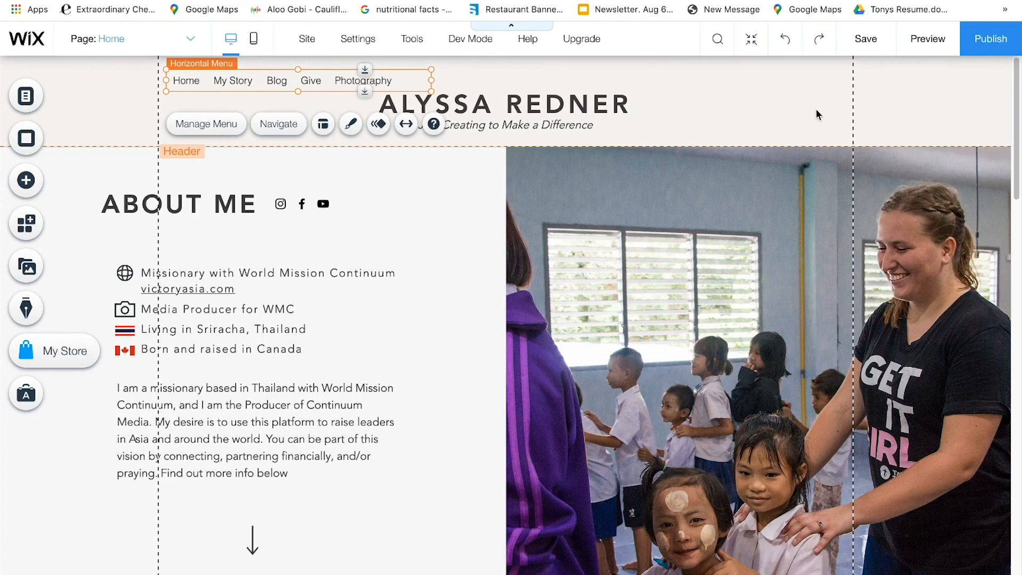